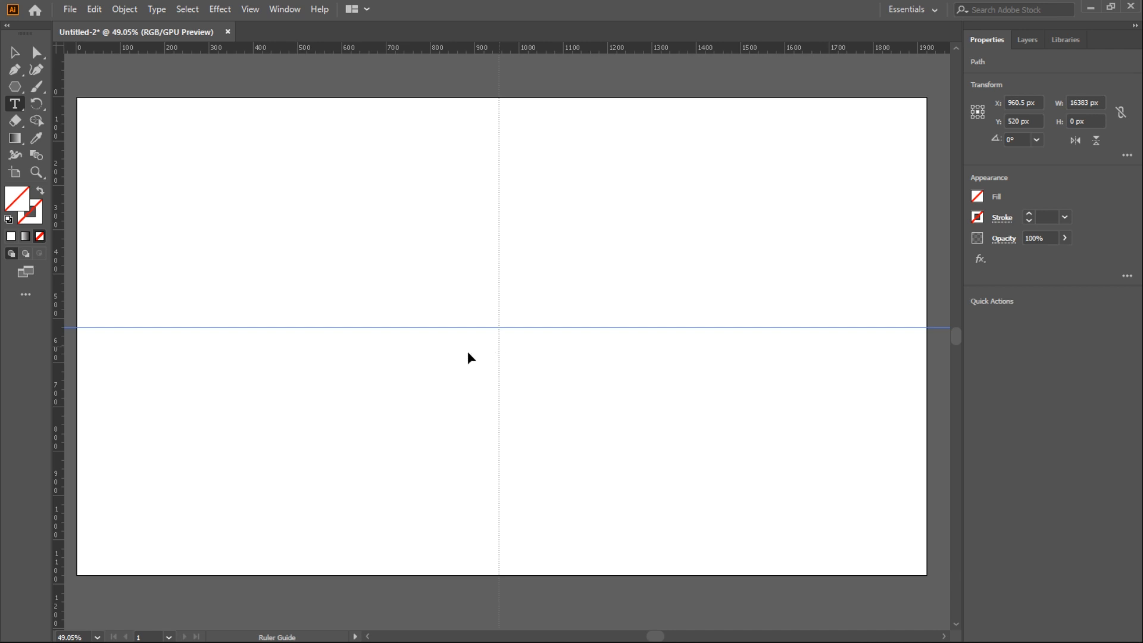
Draw a 470 px square centred on the guides' intersection, with no fill and a black 1 pt stroke.
{"action": "left_click", "coordinate": [16, 90]}
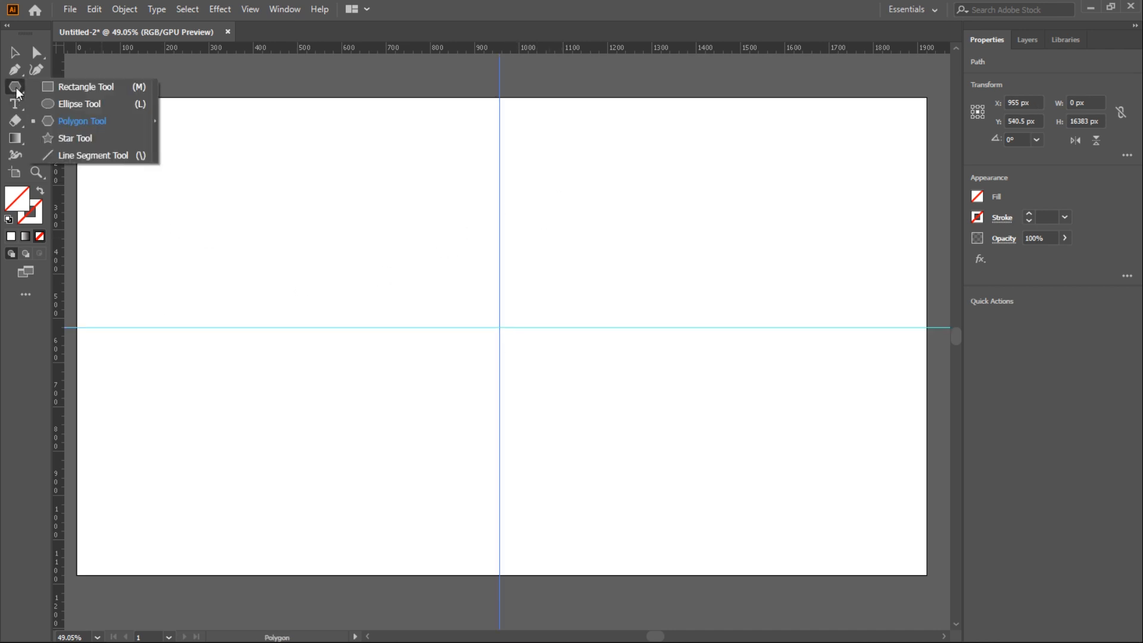
{"action": "left_click", "coordinate": [80, 89]}
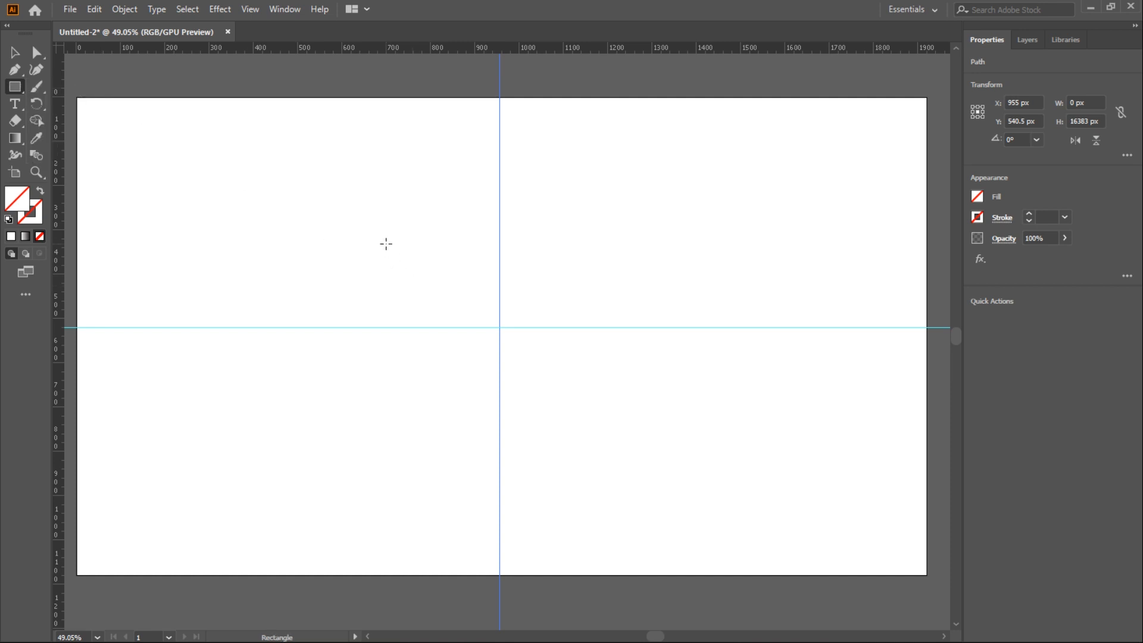
{"action": "key", "text": "ctrl+z"}
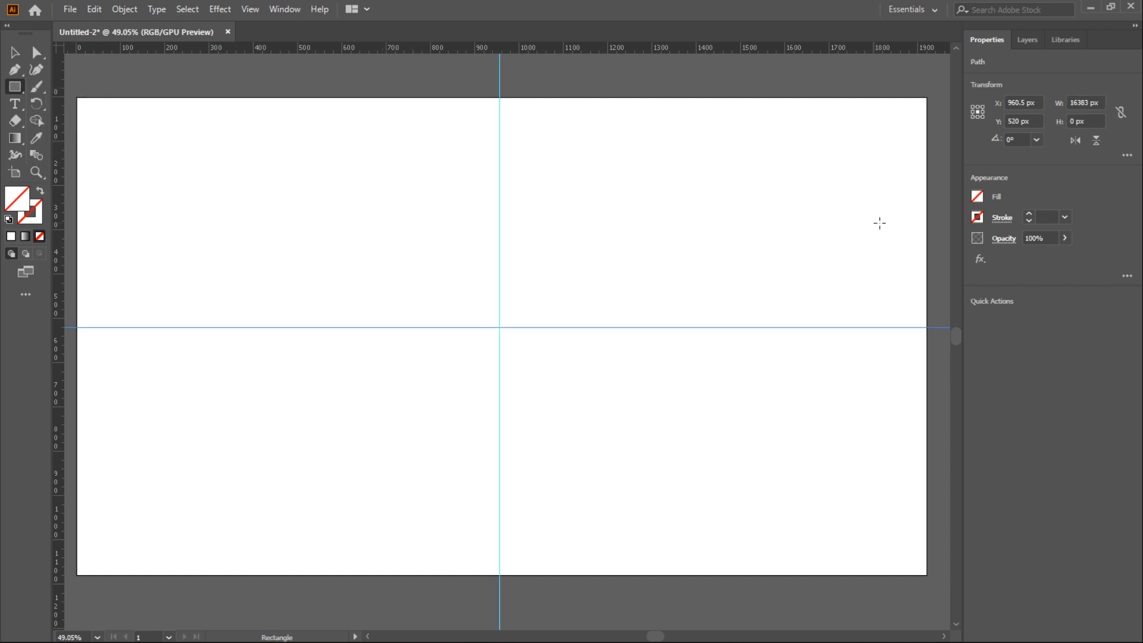
{"action": "left_click", "coordinate": [978, 216]}
{"action": "left_click", "coordinate": [852, 269]}
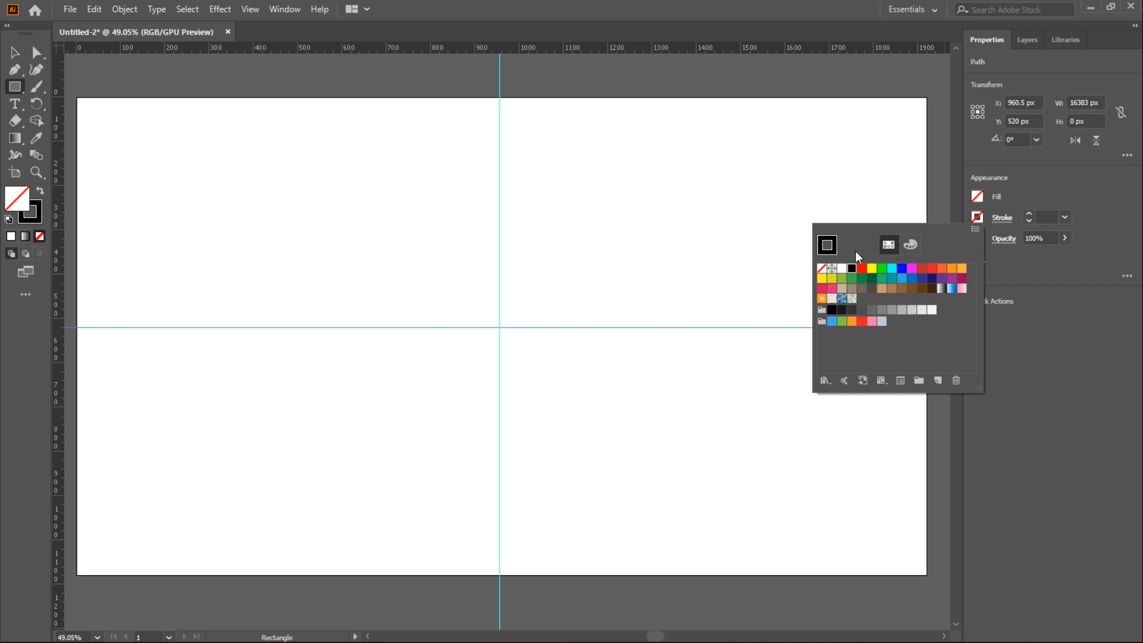
{"action": "left_click", "coordinate": [1063, 216]}
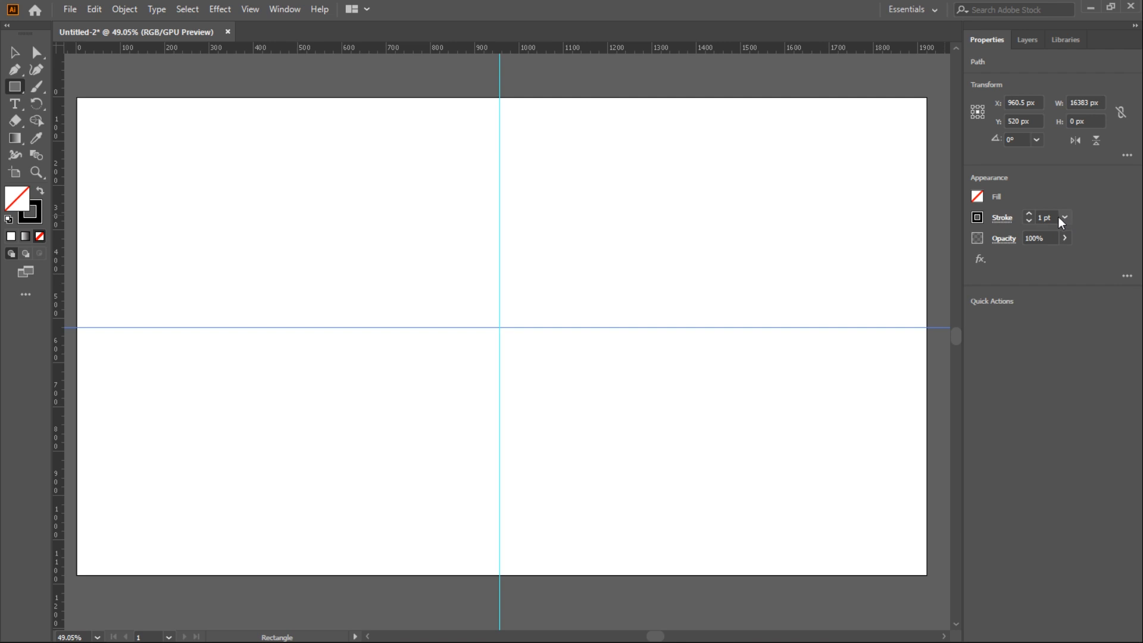
{"action": "left_click", "coordinate": [14, 53]}
{"action": "left_click_drag", "start_coordinate": [259, 210], "coordinate": [680, 505]}
{"action": "key", "text": "m"}
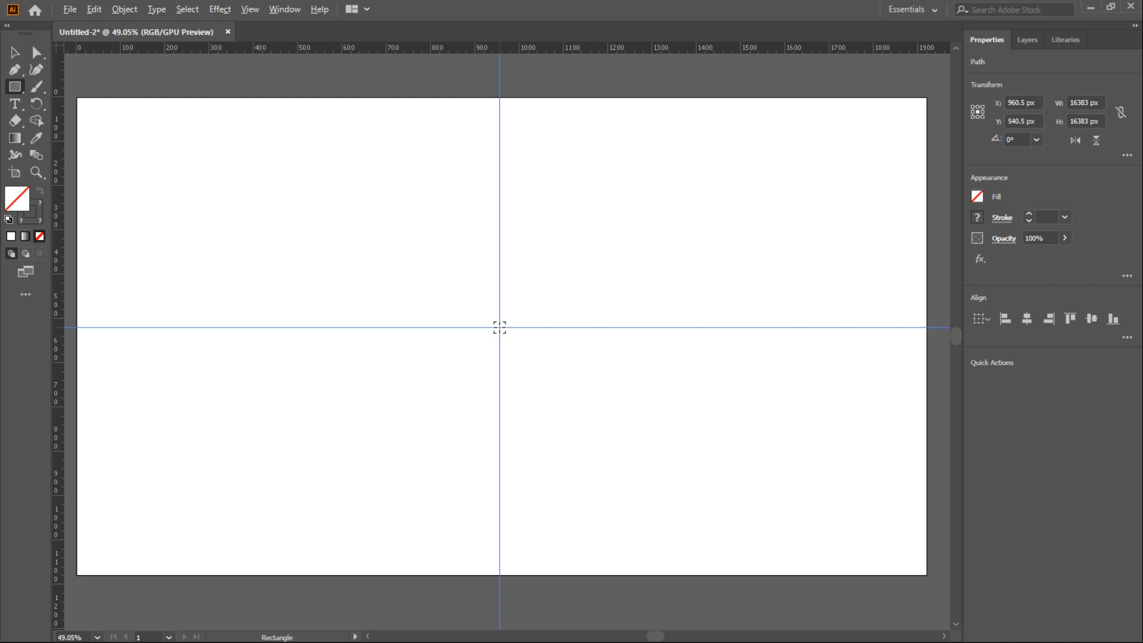
{"action": "left_click_drag", "start_coordinate": [499, 326], "coordinate": [428, 222]}
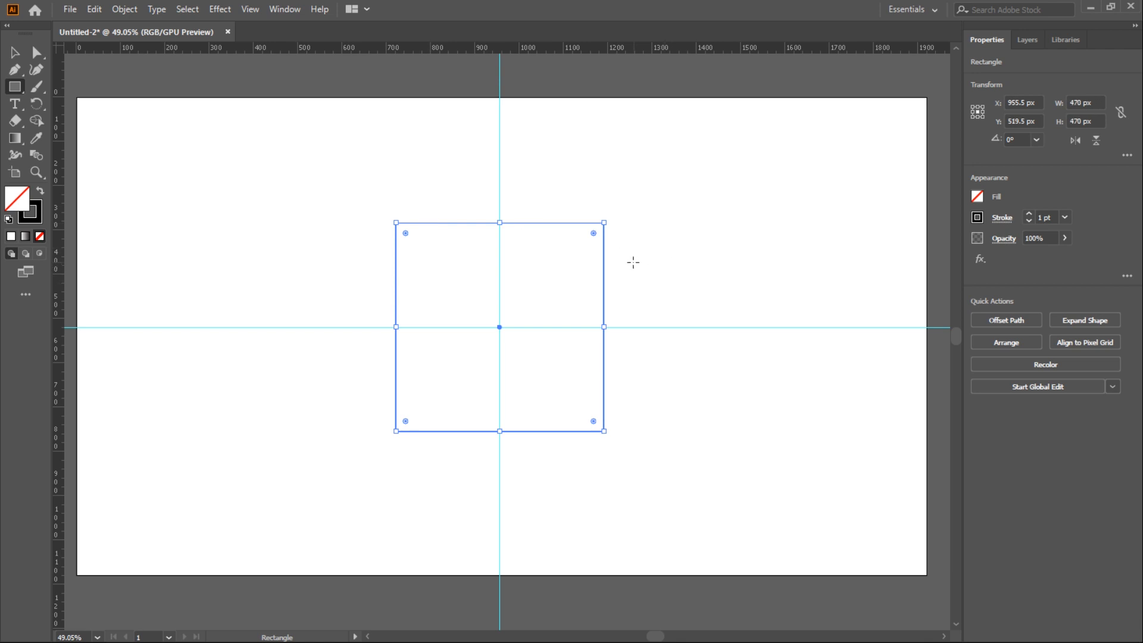
Rotate the square to 315° so it stands as a diamond, and round all four corners.
{"action": "left_click_drag", "start_coordinate": [609, 222], "coordinate": [625, 327]}
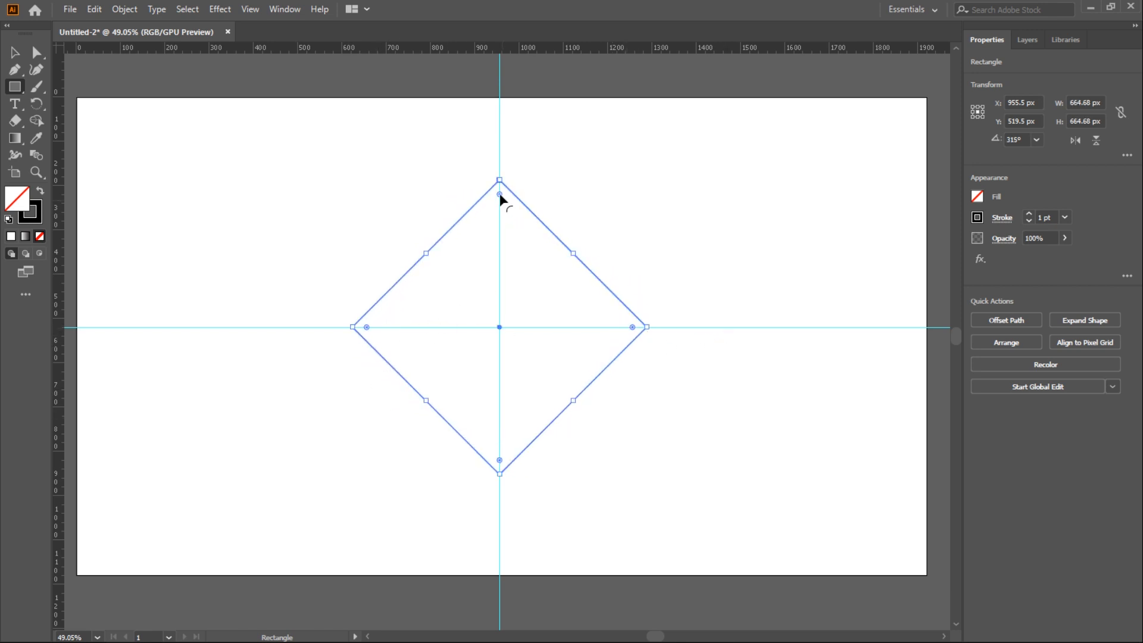
{"action": "left_click_drag", "start_coordinate": [499, 194], "coordinate": [500, 222]}
{"action": "left_click", "coordinate": [15, 53]}
{"action": "left_click", "coordinate": [88, 89]}
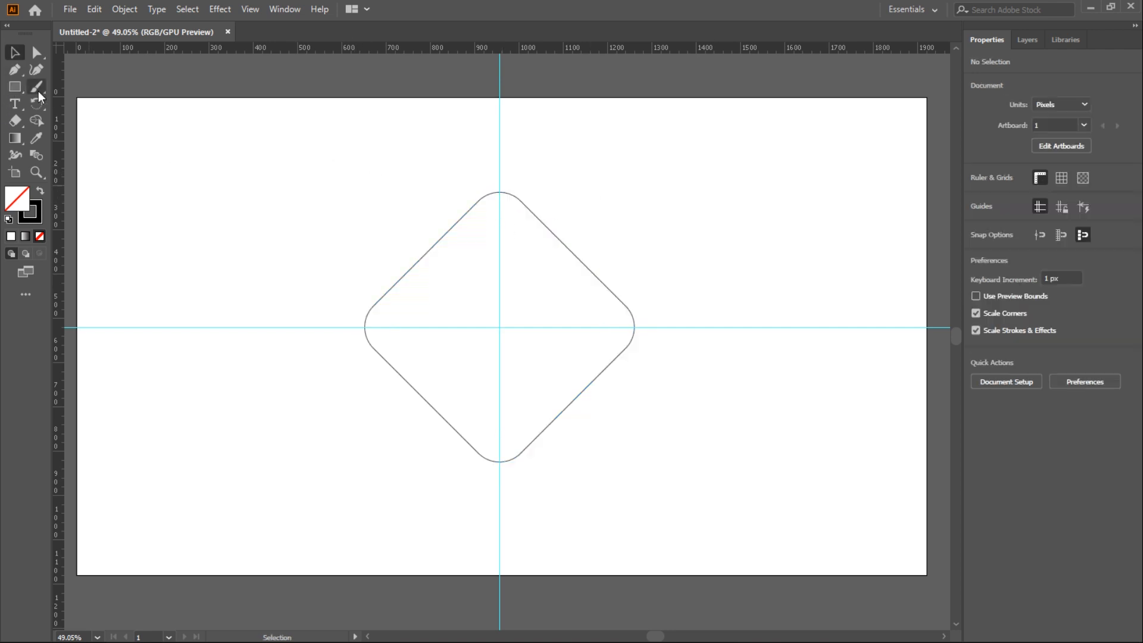
Draw an open two-point path across the diamond, from outside its upper-right edge to outside its lower-left edge.
{"action": "left_click", "coordinate": [15, 69]}
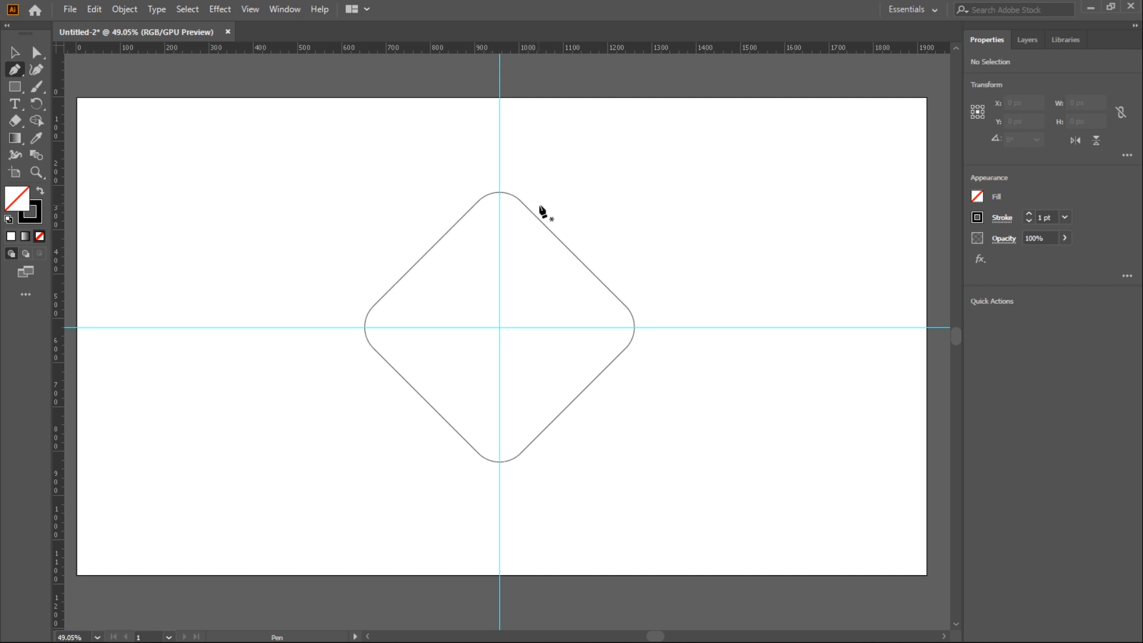
{"action": "left_click", "coordinate": [540, 203]}
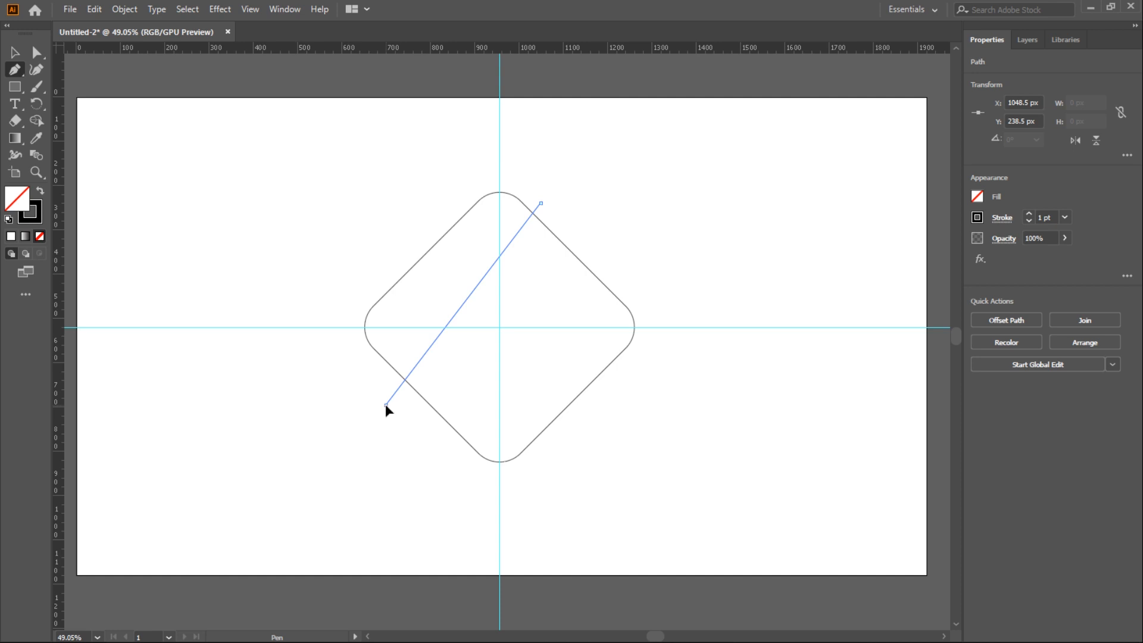
{"action": "left_click_drag", "start_coordinate": [385, 405], "coordinate": [369, 599]}
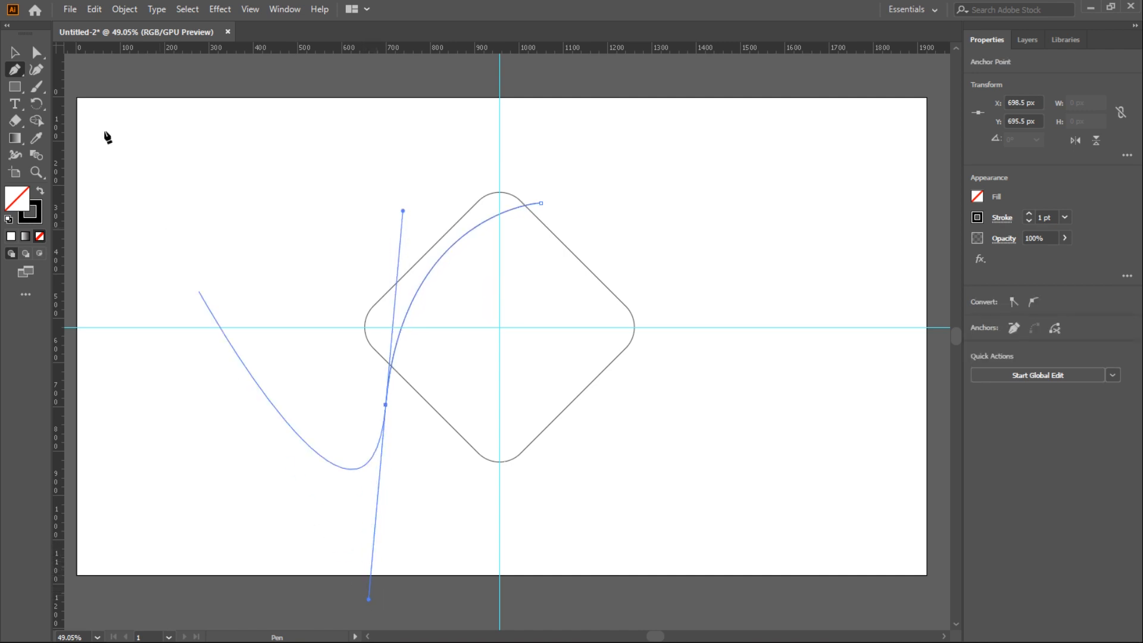
{"action": "left_click", "coordinate": [37, 72]}
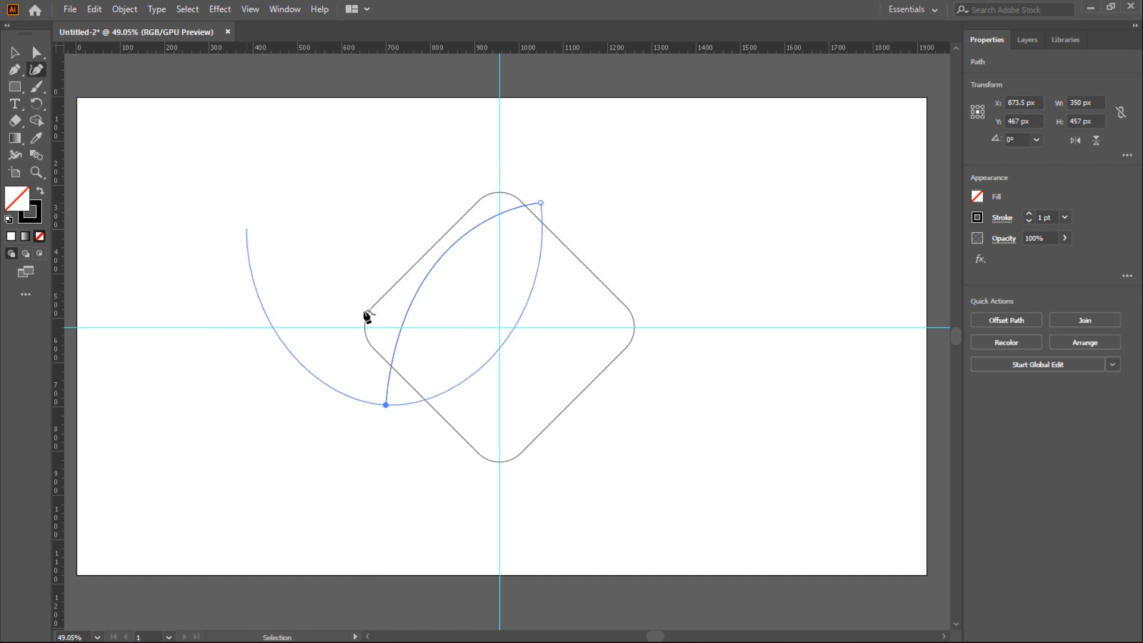
{"action": "left_click", "coordinate": [386, 405]}
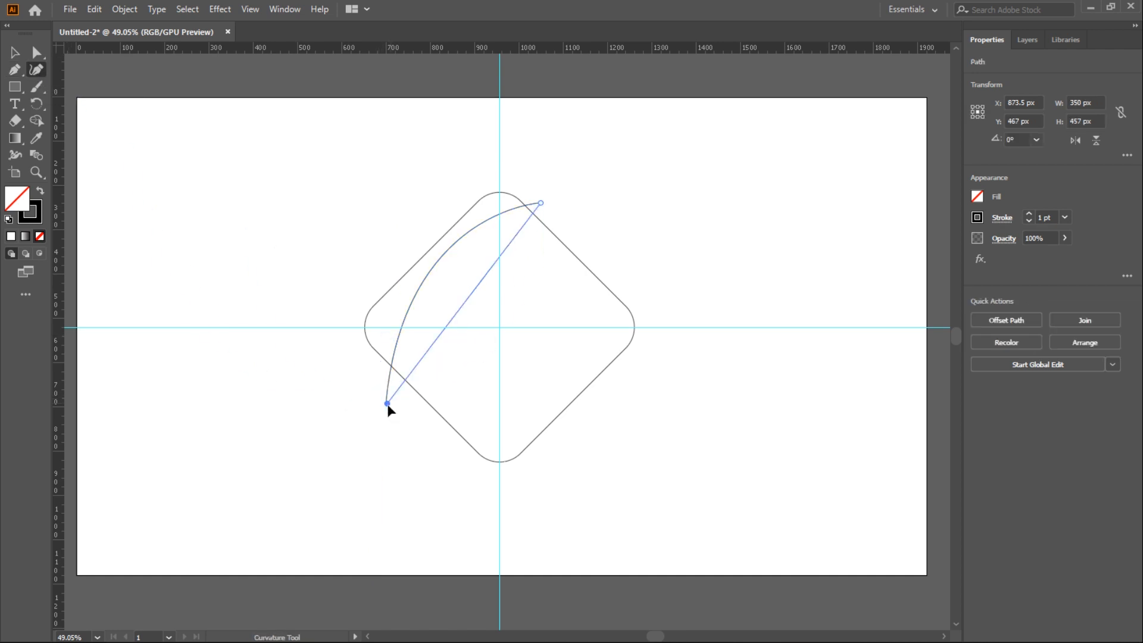
{"action": "left_click", "coordinate": [402, 421]}
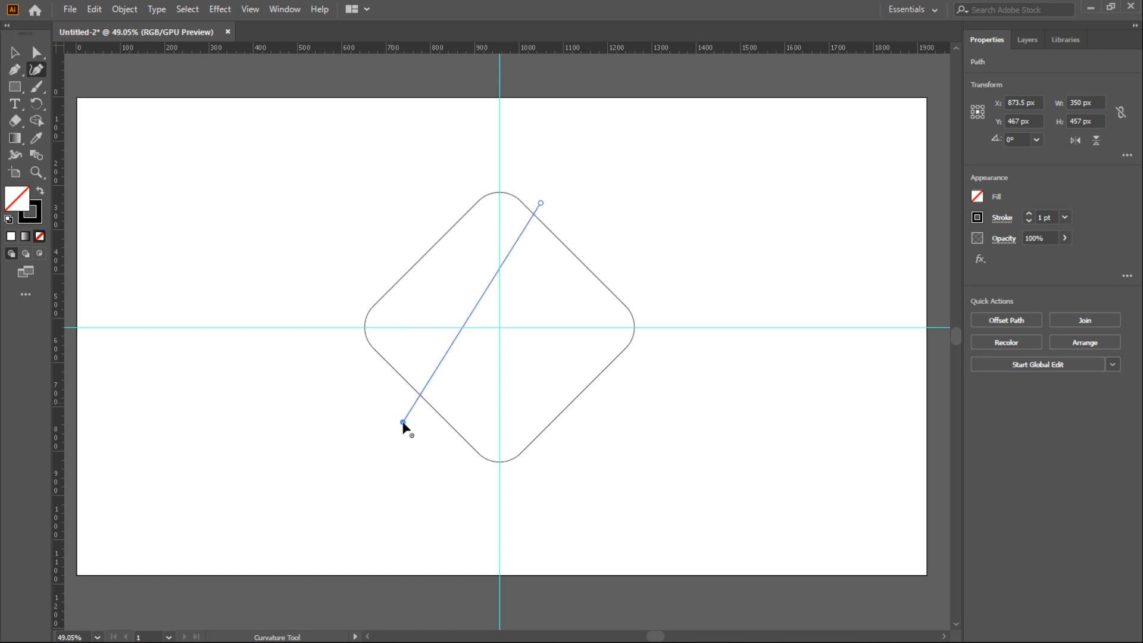
Bend the path into a left-bulging arc about 289 px wide and 567 px high using the Curvature tool.
{"action": "left_click_drag", "start_coordinate": [473, 311], "coordinate": [439, 301]}
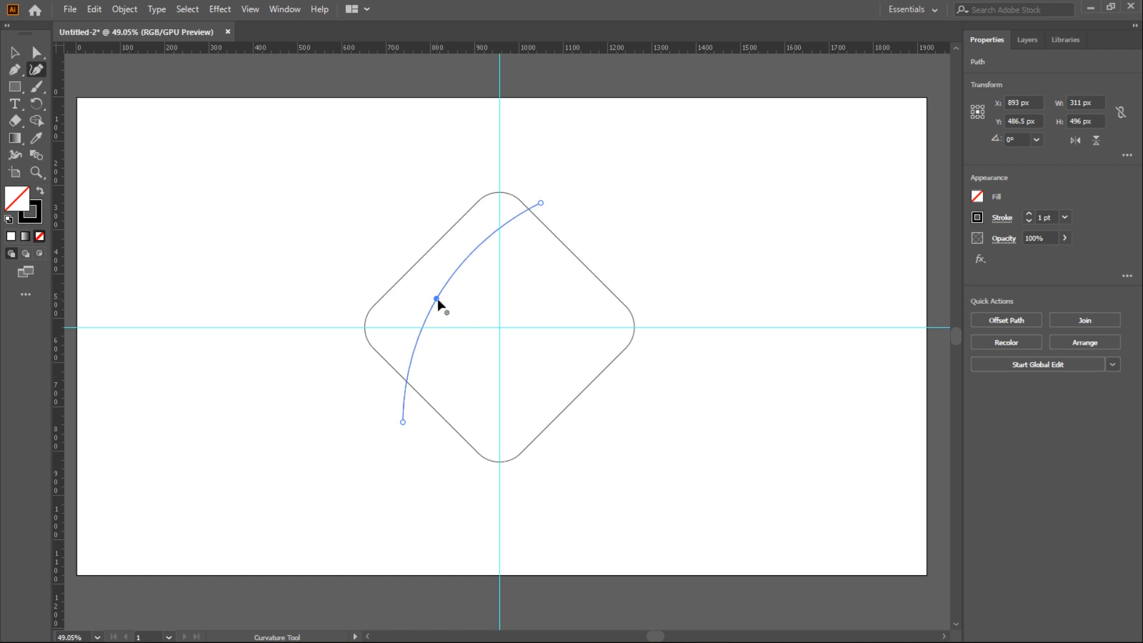
{"action": "left_click_drag", "start_coordinate": [403, 421], "coordinate": [411, 437]}
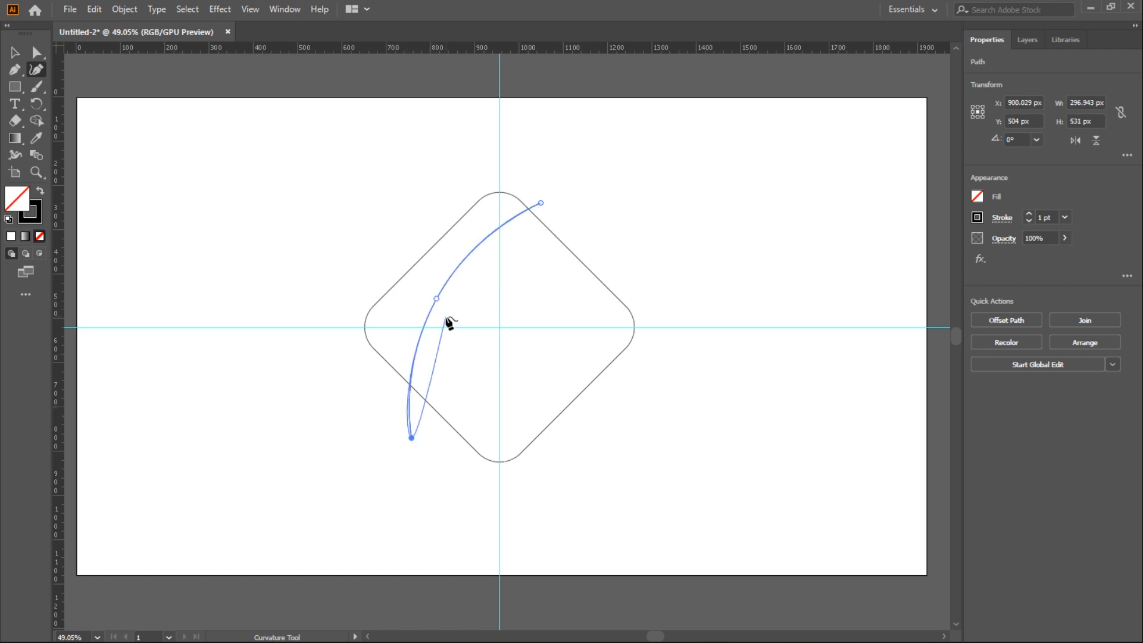
{"action": "left_click_drag", "start_coordinate": [411, 440], "coordinate": [421, 453]}
{"action": "left_click_drag", "start_coordinate": [437, 298], "coordinate": [443, 286]}
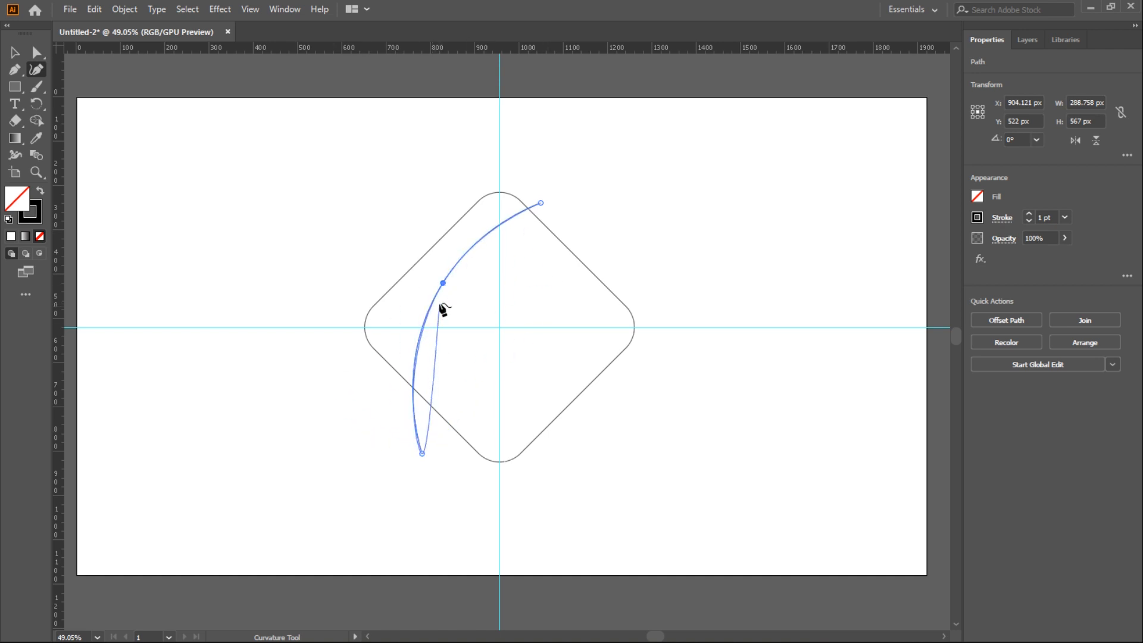
{"action": "left_click", "coordinate": [14, 55]}
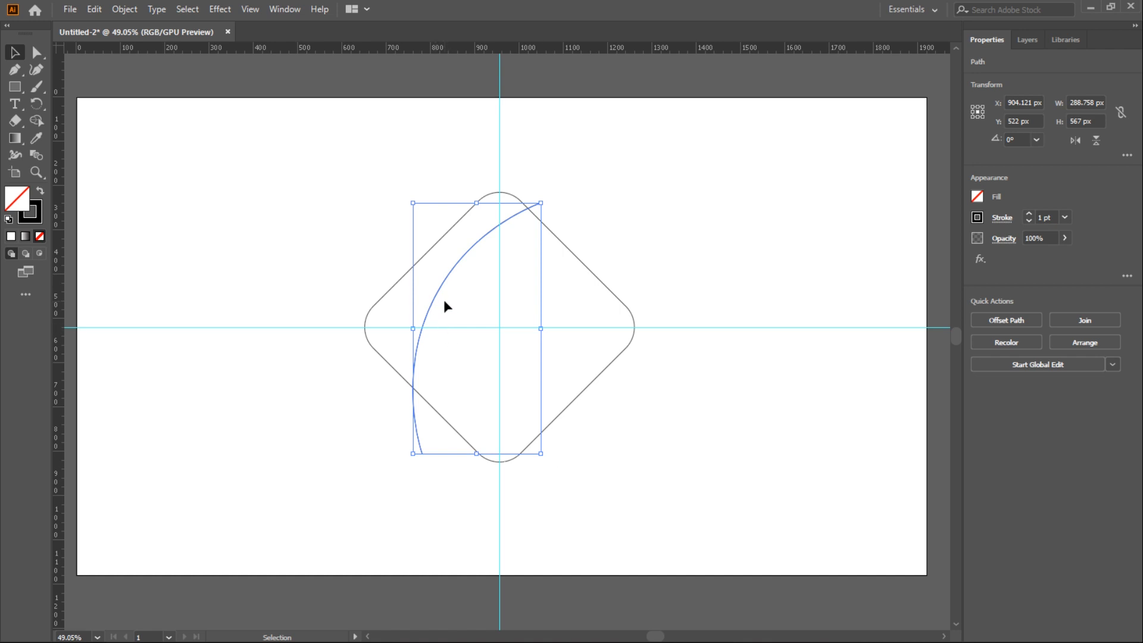
Duplicate the arc, rotate the copy about 3.9° and place it just to the right of the original.
{"action": "key", "text": "a"}
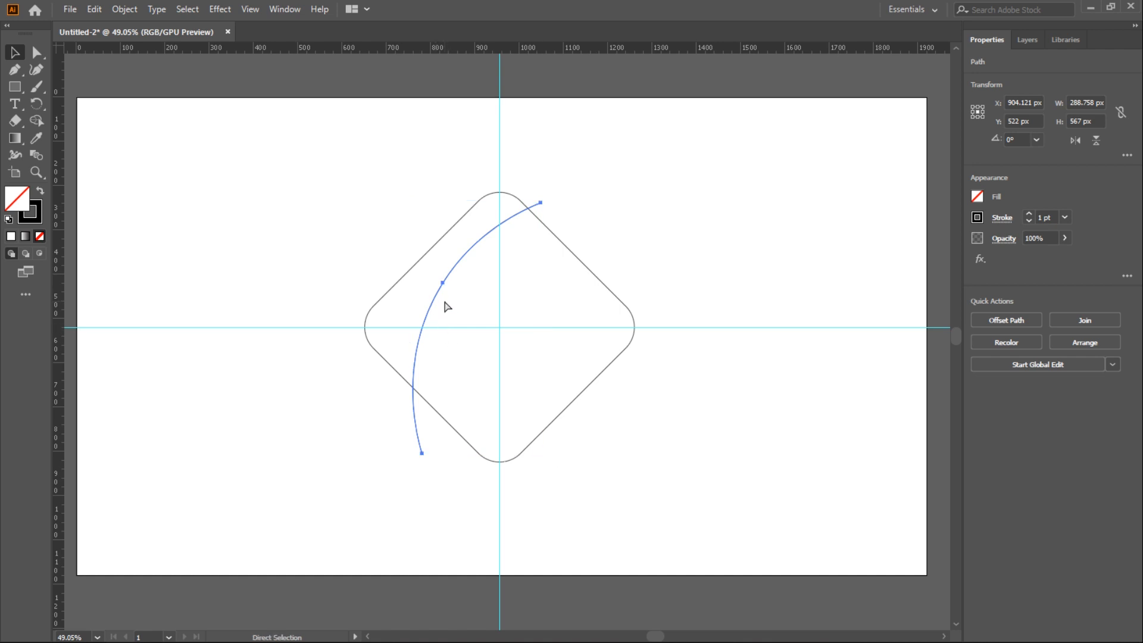
{"action": "key", "text": "ctrl+c"}
{"action": "key", "text": "ctrl+v"}
{"action": "key", "text": "v"}
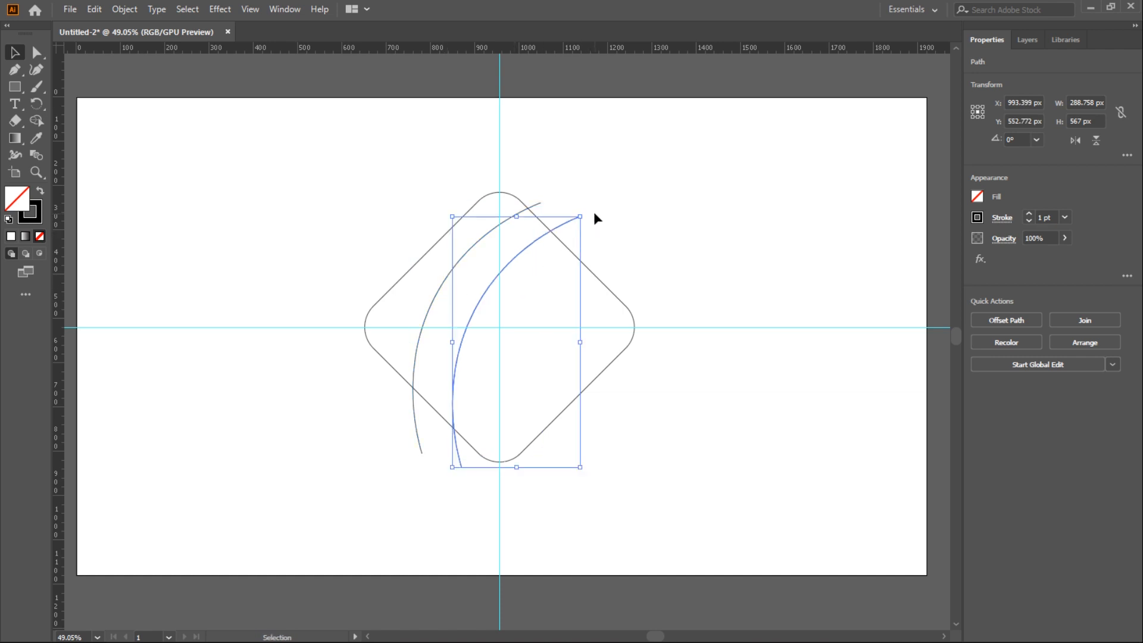
{"action": "left_click_drag", "start_coordinate": [585, 213], "coordinate": [541, 194]}
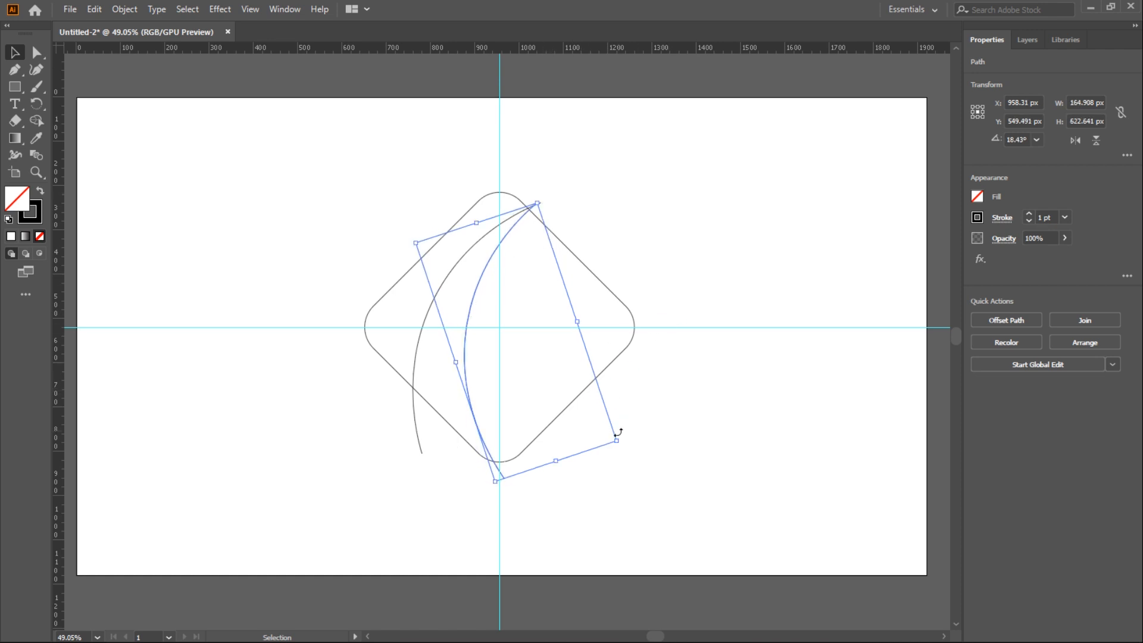
{"action": "left_click_drag", "start_coordinate": [619, 441], "coordinate": [569, 429]}
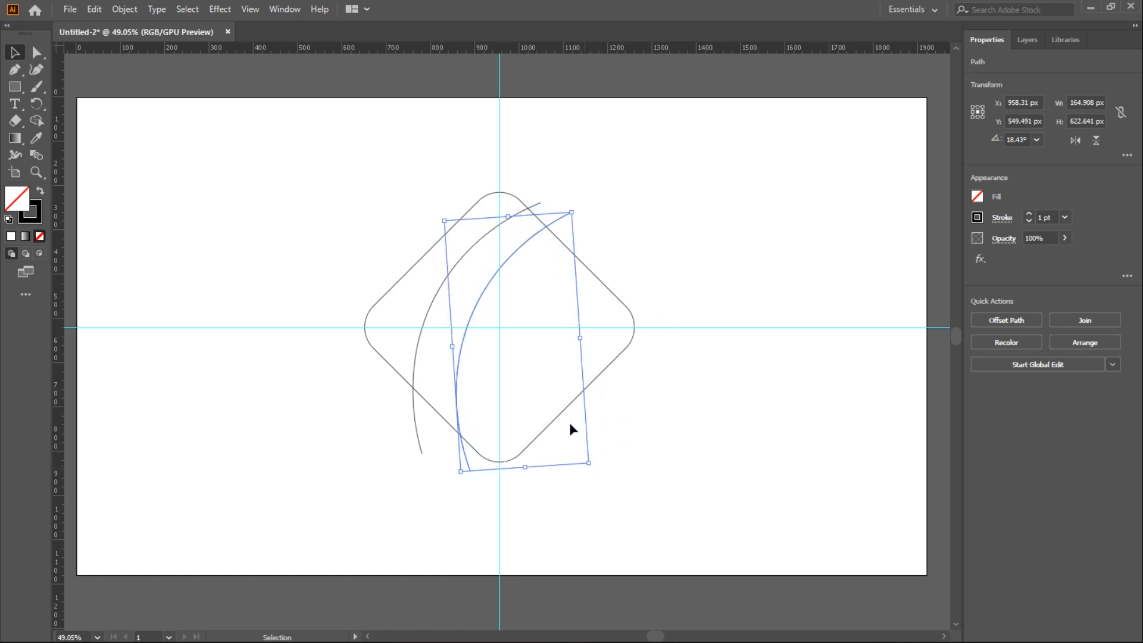
{"action": "left_click", "coordinate": [526, 334]}
{"action": "left_click_drag", "start_coordinate": [480, 296], "coordinate": [463, 284]}
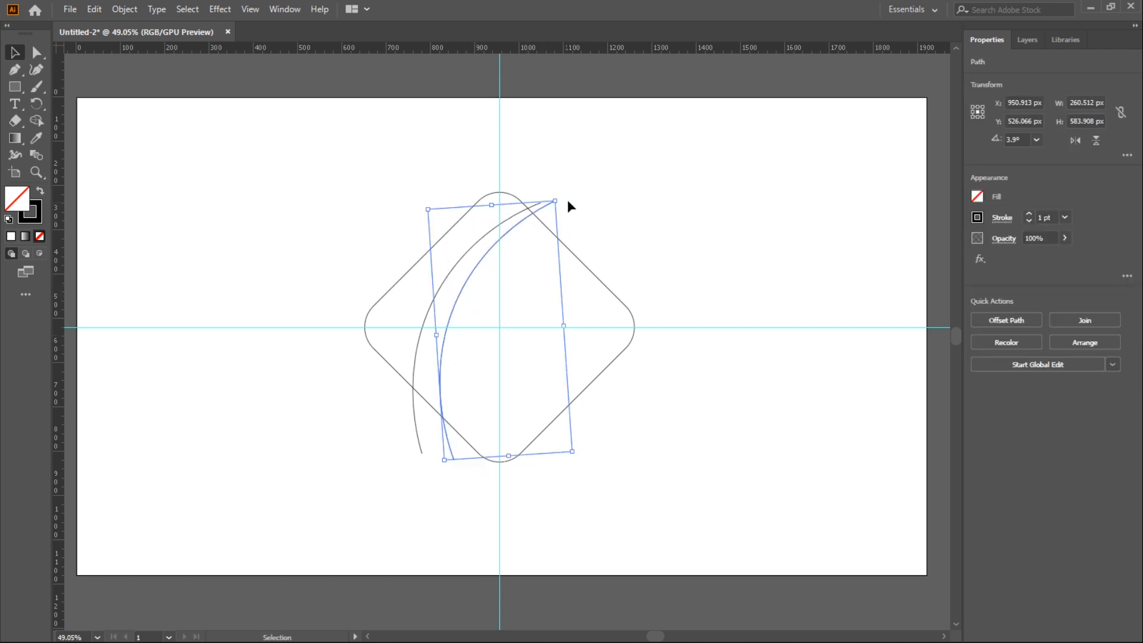
Rotate the copied arc further to about 8.06° so it crosses the original at the diamond's upper-right edge.
{"action": "left_click", "coordinate": [555, 198]}
{"action": "left_click", "coordinate": [553, 200]}
{"action": "left_click_drag", "start_coordinate": [557, 197], "coordinate": [551, 191]}
{"action": "left_click", "coordinate": [739, 597]}
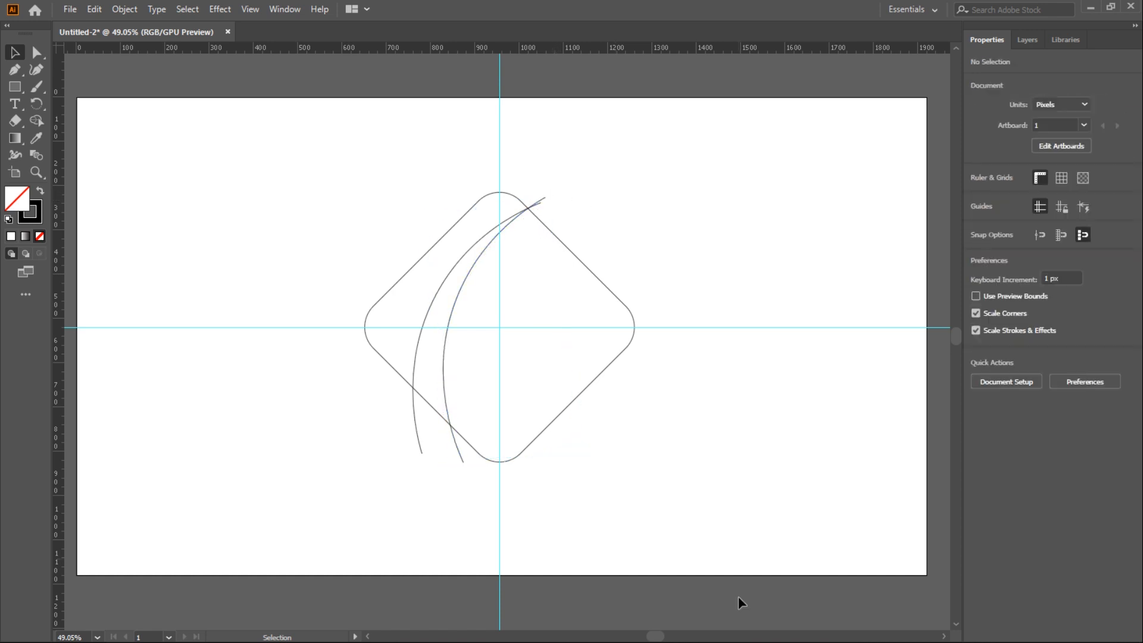
Duplicate the two arcs together as a second pair.
{"action": "key", "text": "ctrl+equal"}
{"action": "key", "text": "ctrl+equal"}
{"action": "key", "text": "ctrl+equal"}
{"action": "left_click_drag", "start_coordinate": [653, 326], "coordinate": [596, 286]}
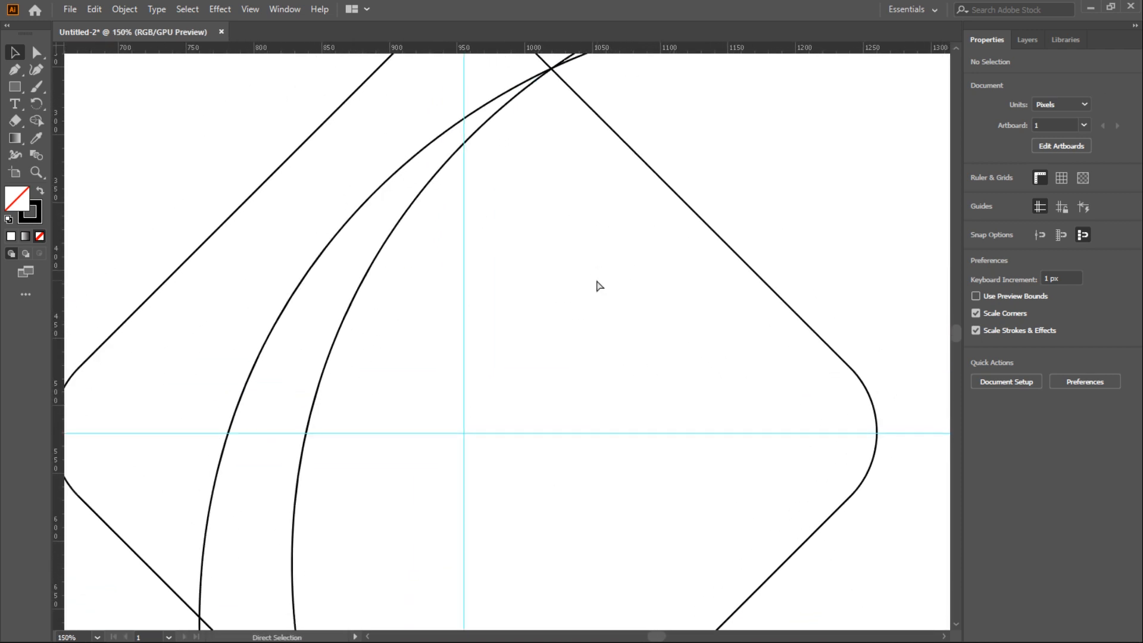
{"action": "key", "text": "ctrl+minus"}
{"action": "key", "text": "ctrl+minus"}
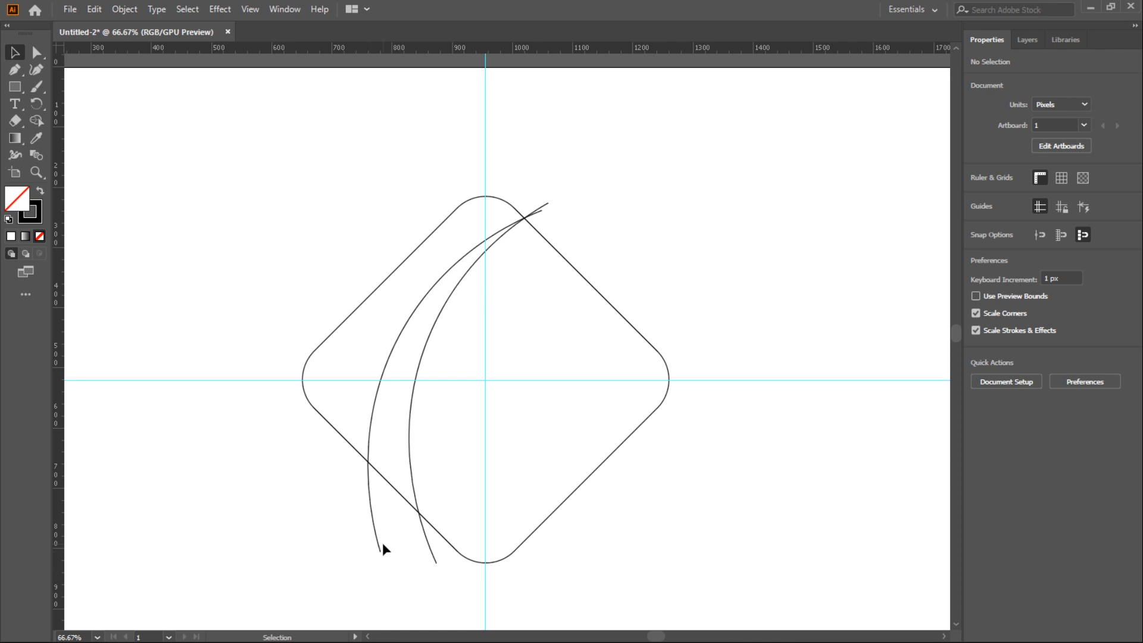
{"action": "left_click", "coordinate": [378, 545]}
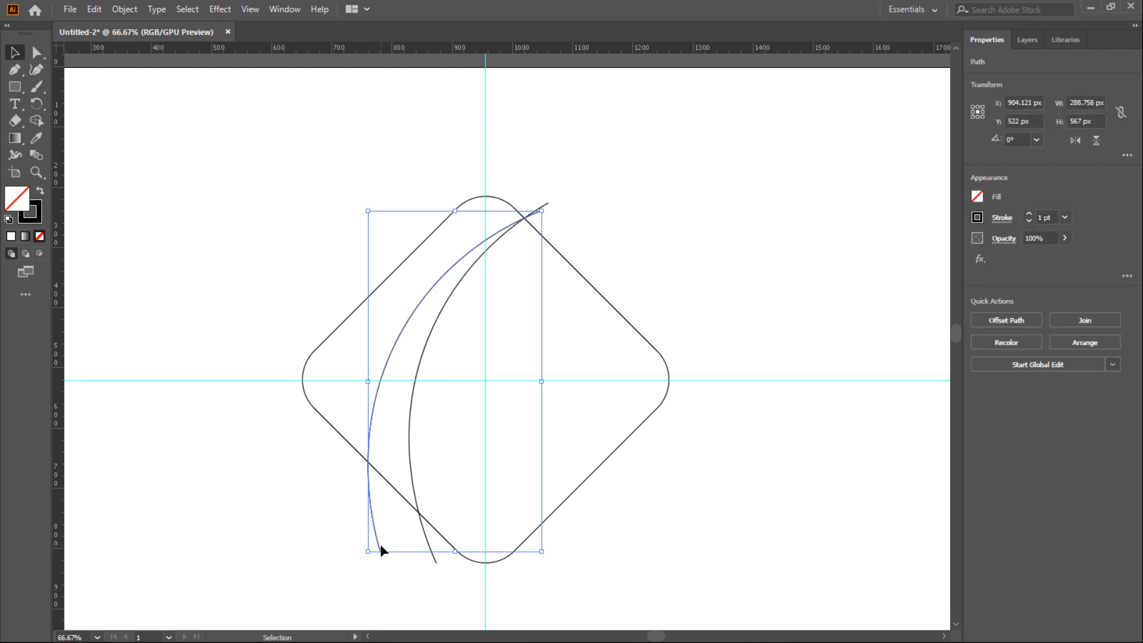
{"action": "left_click", "coordinate": [429, 542], "text": "shift"}
{"action": "key", "text": "a"}
{"action": "key", "text": "ctrl+c"}
{"action": "key", "text": "ctrl+v"}
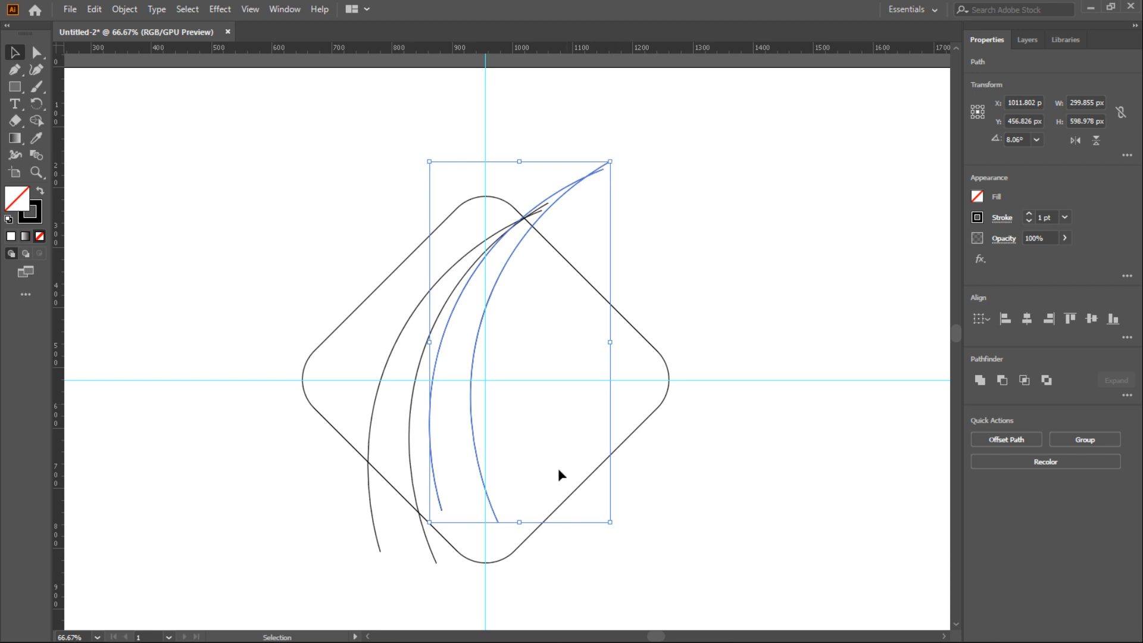
Rotate the copied arc pair counterclockwise and move it right so its upper ends meet the original arcs' upper ends.
{"action": "left_click_drag", "start_coordinate": [615, 527], "coordinate": [727, 459]}
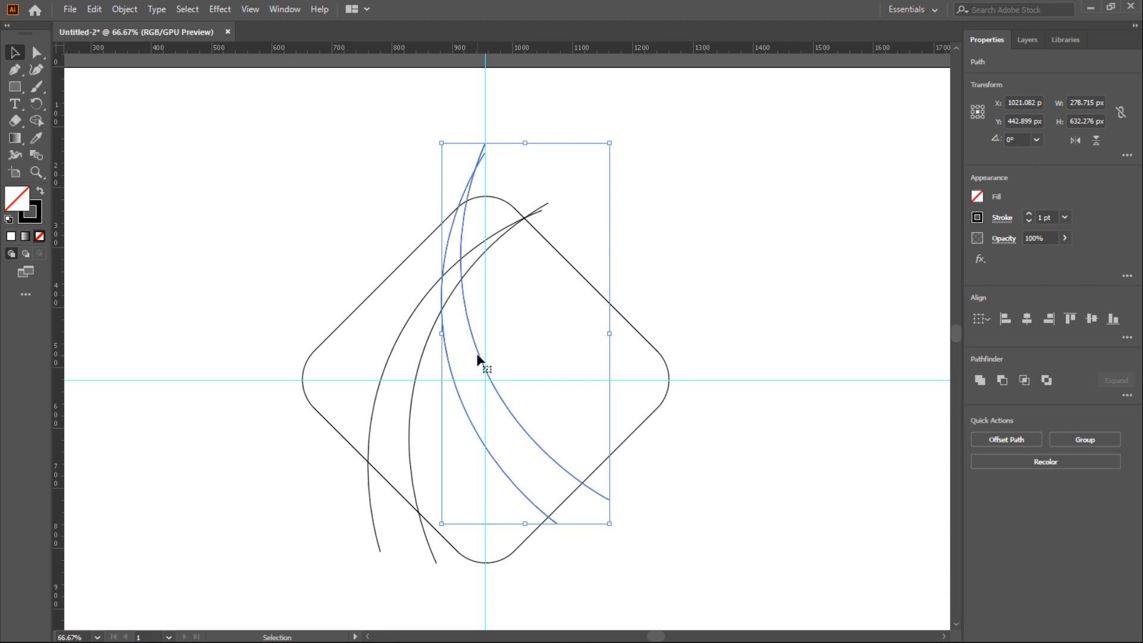
{"action": "left_click_drag", "start_coordinate": [477, 355], "coordinate": [537, 411]}
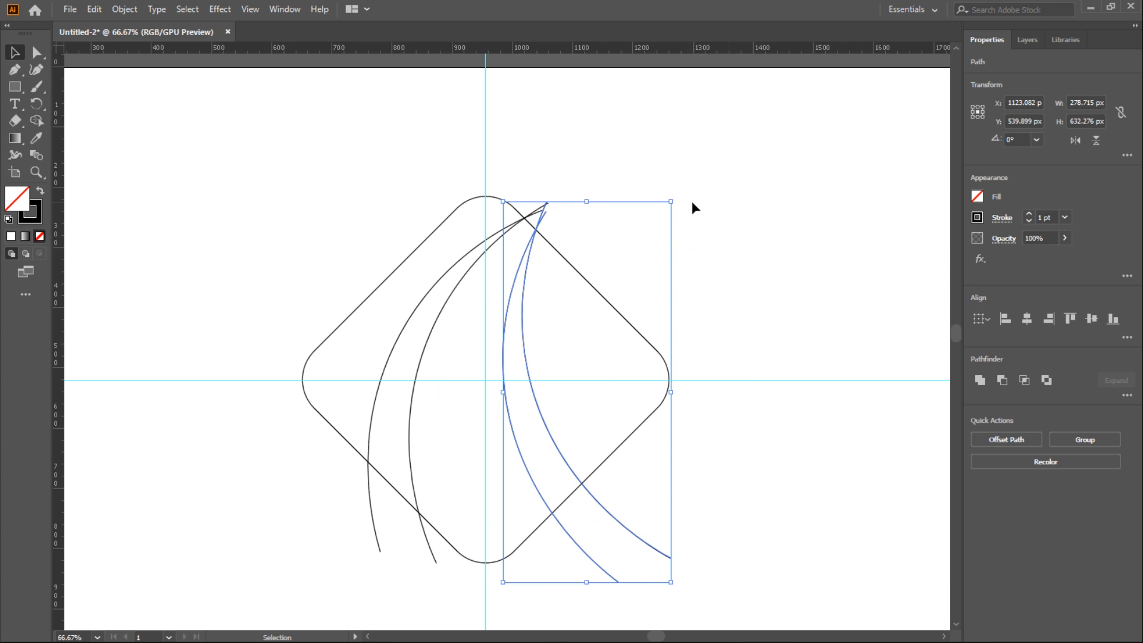
{"action": "left_click_drag", "start_coordinate": [678, 198], "coordinate": [668, 190]}
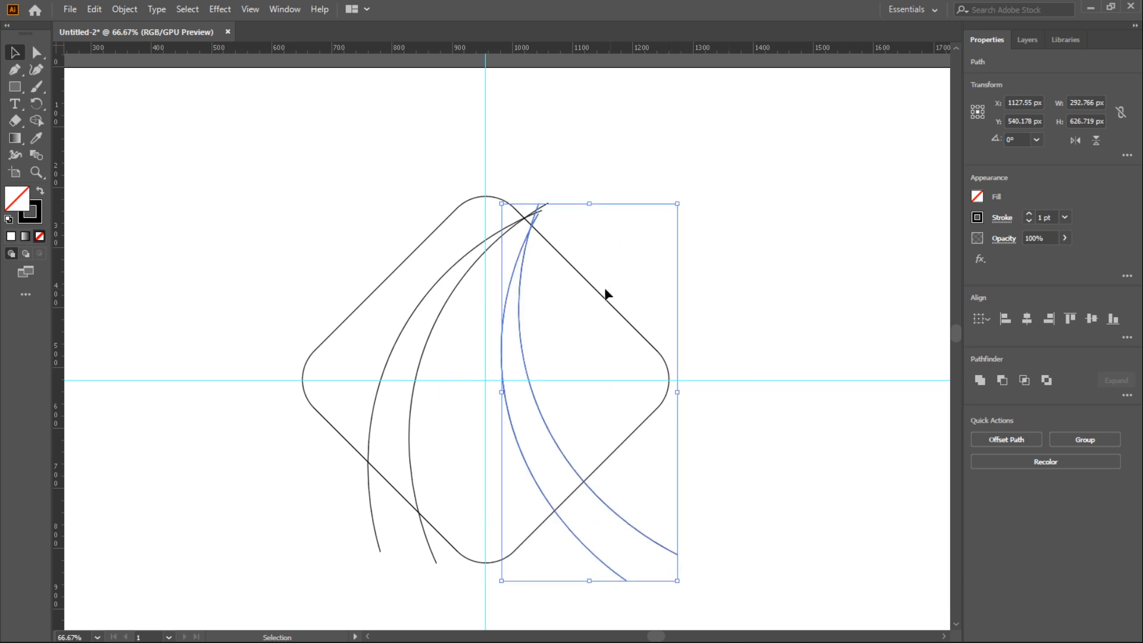
Nudge the copied arc pair up 12 px so its arcs cross on the diamond's upper-right edge.
{"action": "key", "text": "ctrl+equal"}
{"action": "key", "text": "ctrl+equal"}
{"action": "key", "text": "space"}
{"action": "left_click_drag", "start_coordinate": [548, 166], "coordinate": [654, 457]}
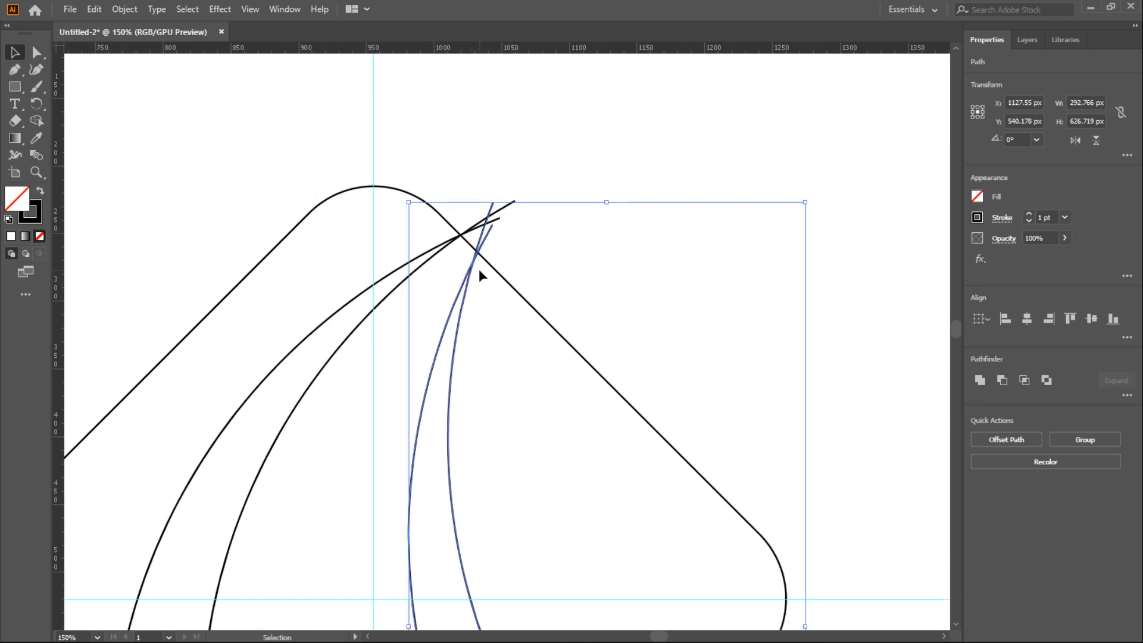
{"action": "key", "text": "Up"}
{"action": "key", "text": "Up"}
{"action": "key", "text": "Up"}
{"action": "key", "text": "Up"}
{"action": "key", "text": "Up"}
{"action": "key", "text": "Up"}
{"action": "key", "text": "Up"}
{"action": "key", "text": "Up"}
{"action": "key", "text": "Up"}
{"action": "key", "text": "Up"}
{"action": "key", "text": "Up"}
{"action": "key", "text": "Up"}
{"action": "key", "text": "Up"}
{"action": "key", "text": "Up"}
{"action": "key", "text": "Up"}
{"action": "key", "text": "Up"}
{"action": "key", "text": "Up"}
{"action": "key", "text": "Up"}
{"action": "key", "text": "Up"}
{"action": "key", "text": "Up"}
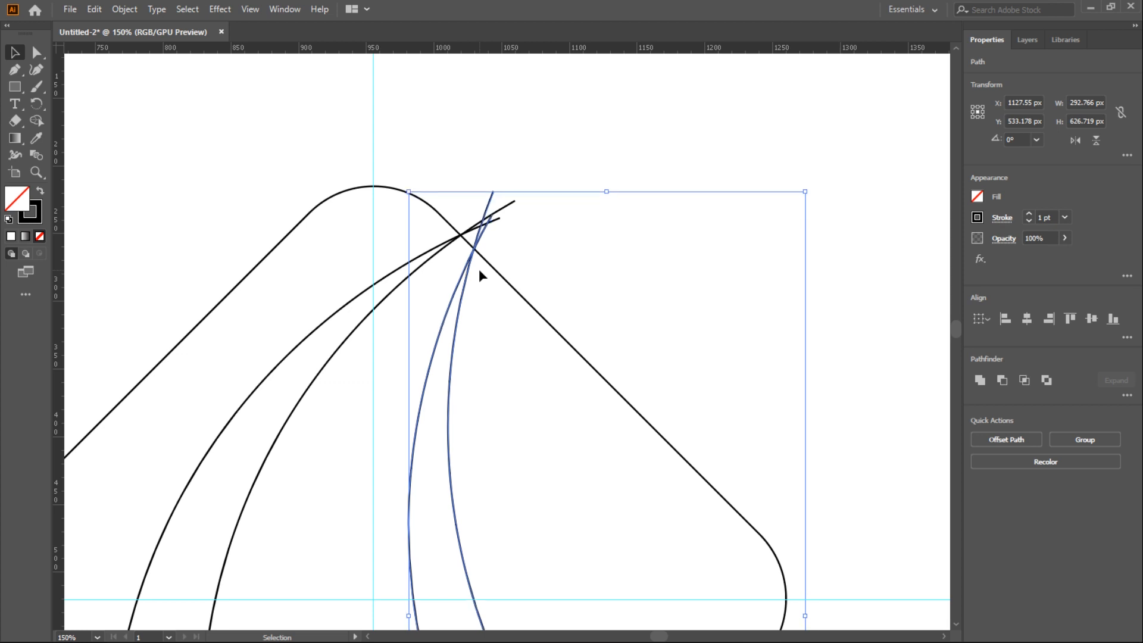
{"action": "key", "text": "Up"}
{"action": "key", "text": "Up"}
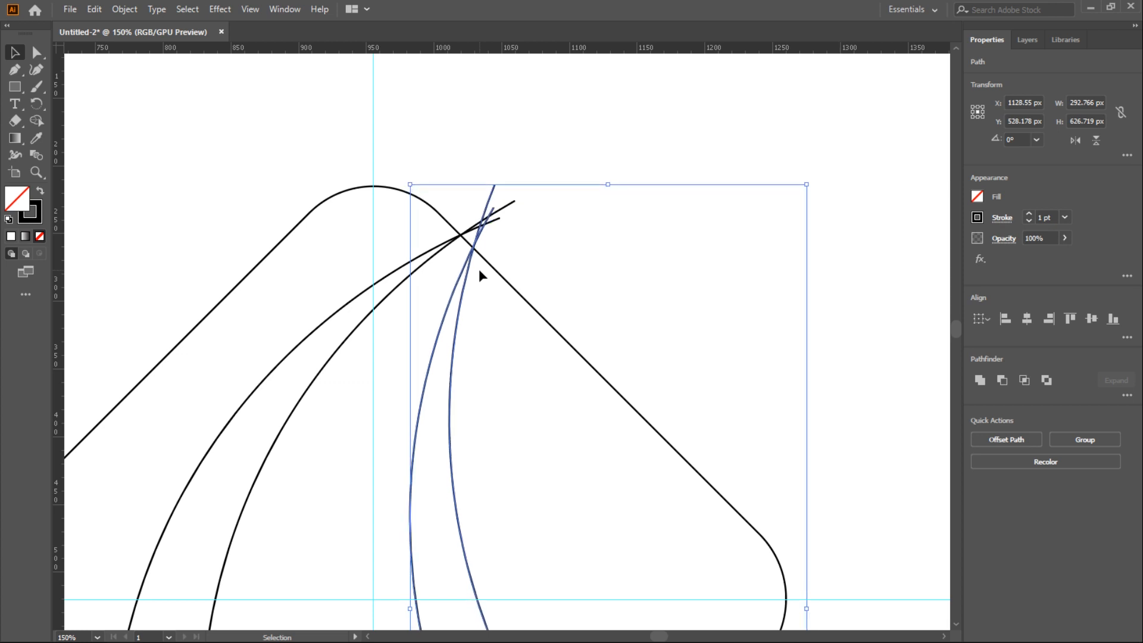
Nudge the copied arc pair right 1 px and up 2 px so its crossing sits on the diamond's upper-right edge.
{"action": "key", "text": "Right"}
{"action": "key", "text": "Right"}
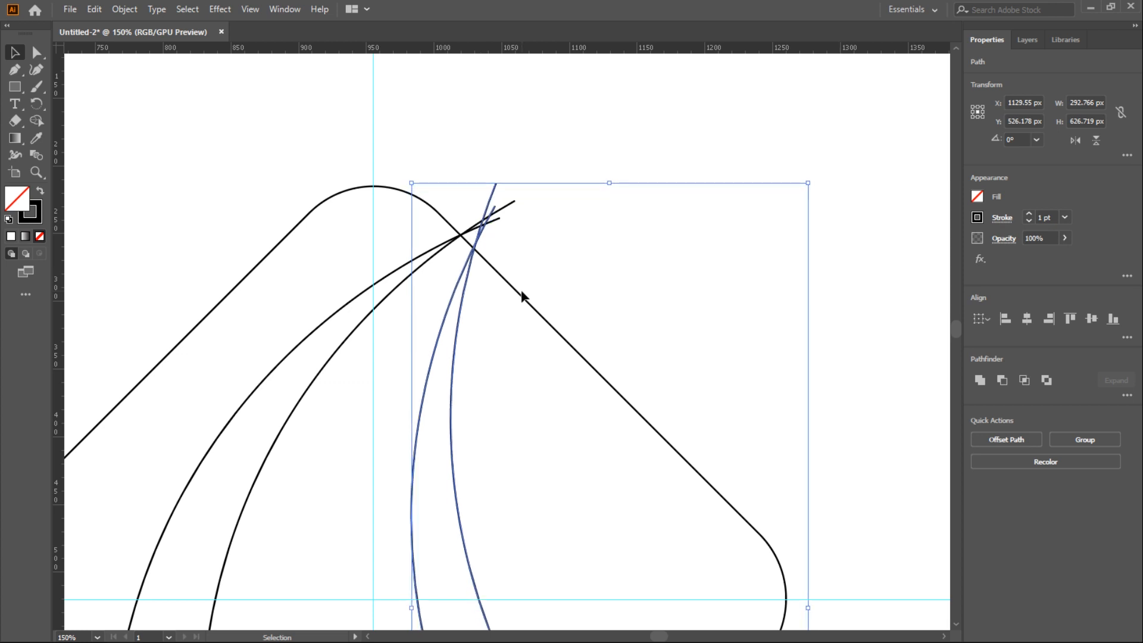
{"action": "key", "text": "ctrl+minus"}
{"action": "key", "text": "ctrl+minus"}
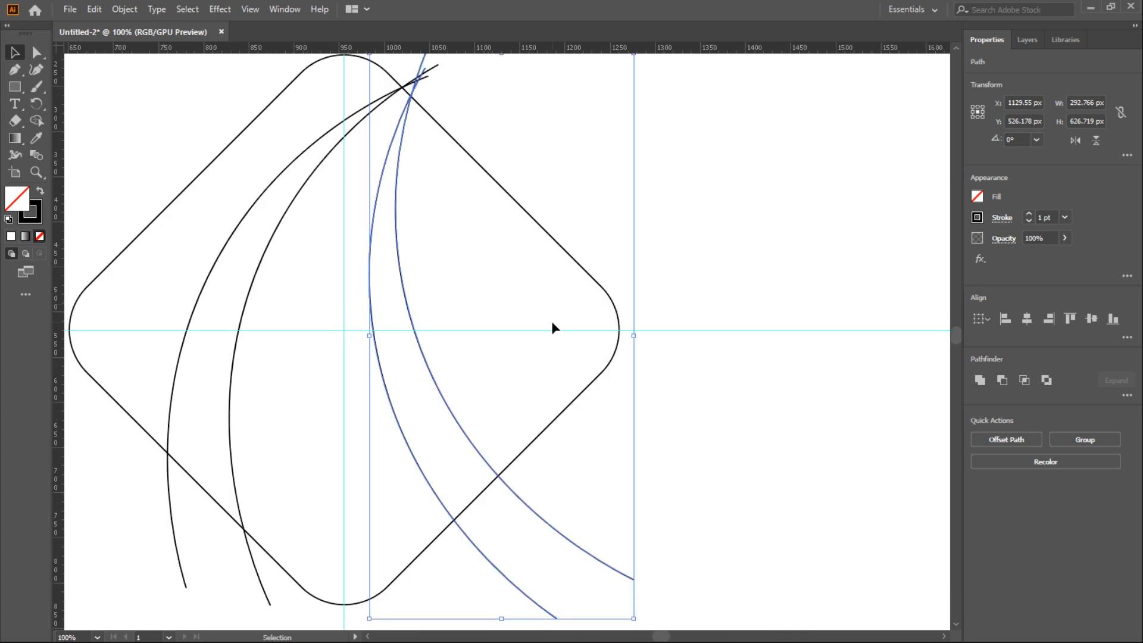
{"action": "key", "text": "v"}
{"action": "scroll", "coordinate": [572, 375], "scroll_direction": "up", "scroll_amount": 1}
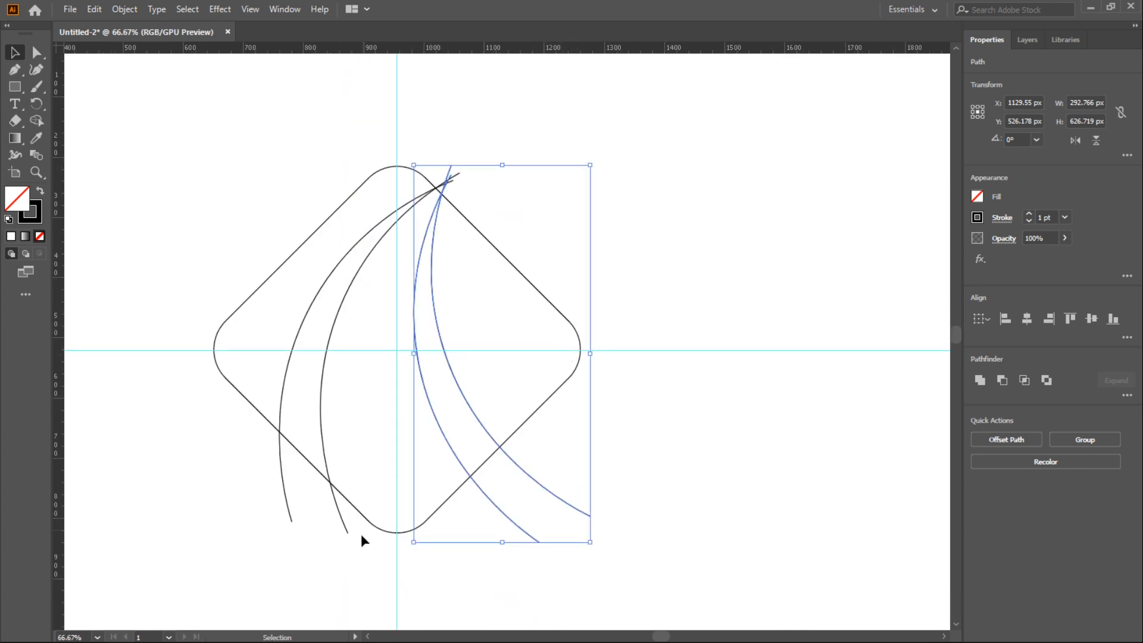
Try nudging the original arc pair vertically to place its crossing on the diamond's upper-right edge.
{"action": "left_click", "coordinate": [343, 526]}
{"action": "key", "text": "a"}
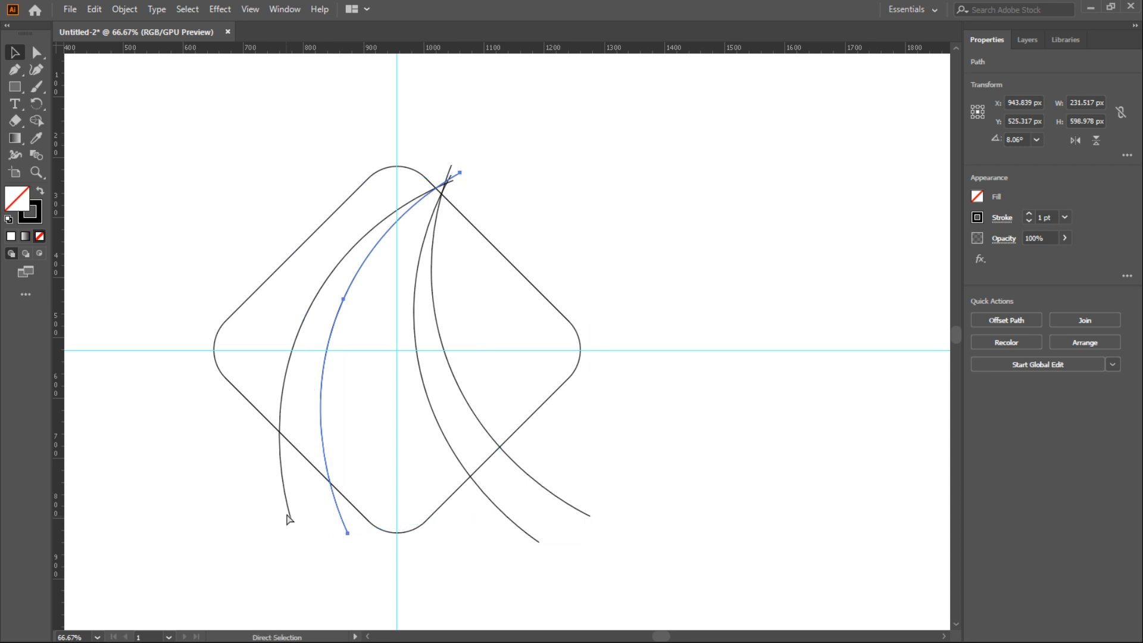
{"action": "key", "text": "v"}
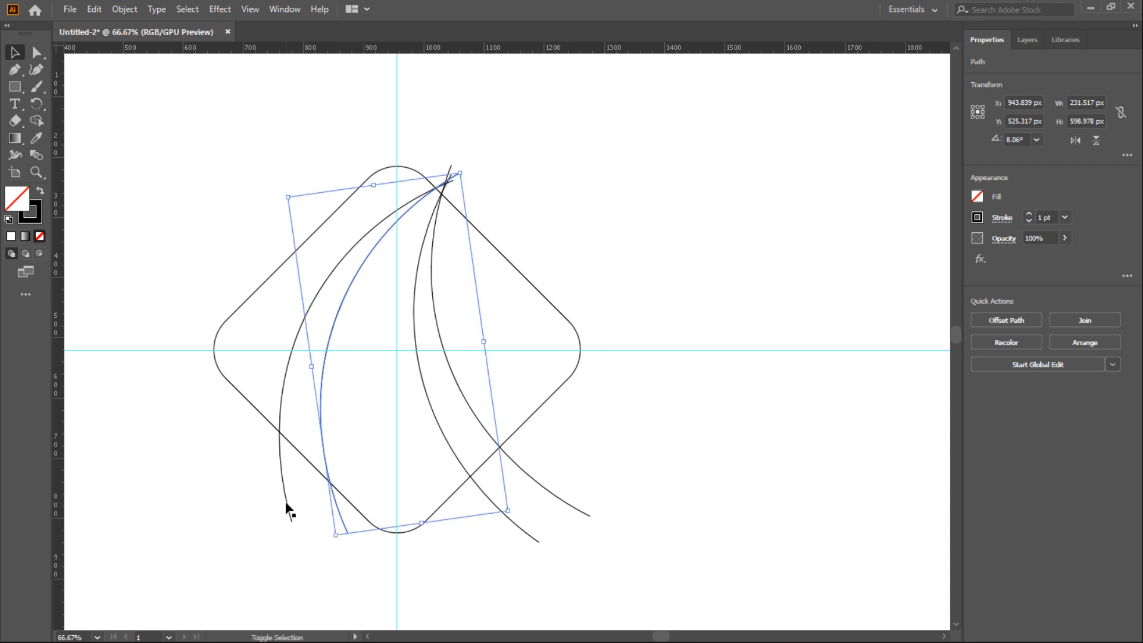
{"action": "left_click", "coordinate": [258, 544]}
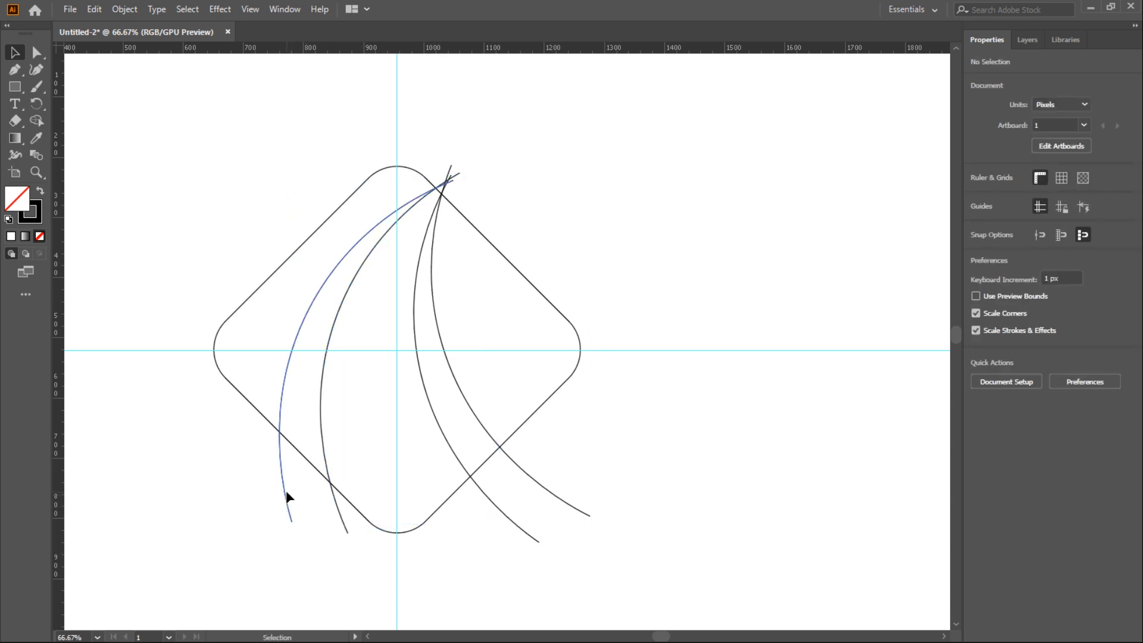
{"action": "left_click", "coordinate": [287, 499]}
{"action": "left_click", "coordinate": [334, 498], "text": "shift"}
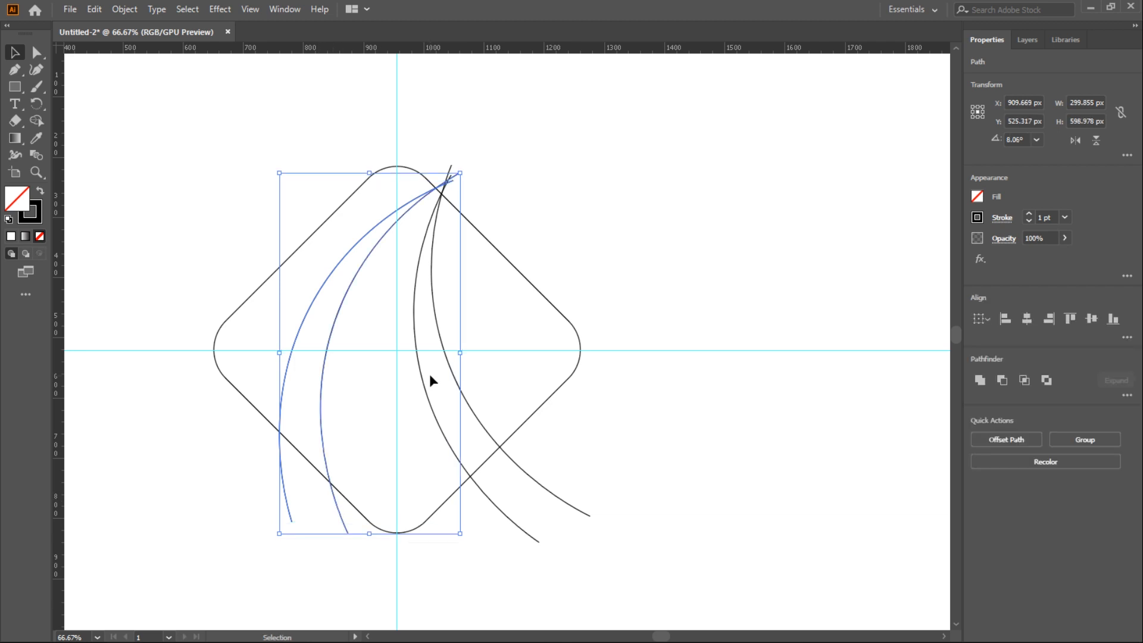
{"action": "key", "text": "ctrl+plus"}
{"action": "key", "text": "ctrl+plus"}
{"action": "key", "text": "ctrl+plus"}
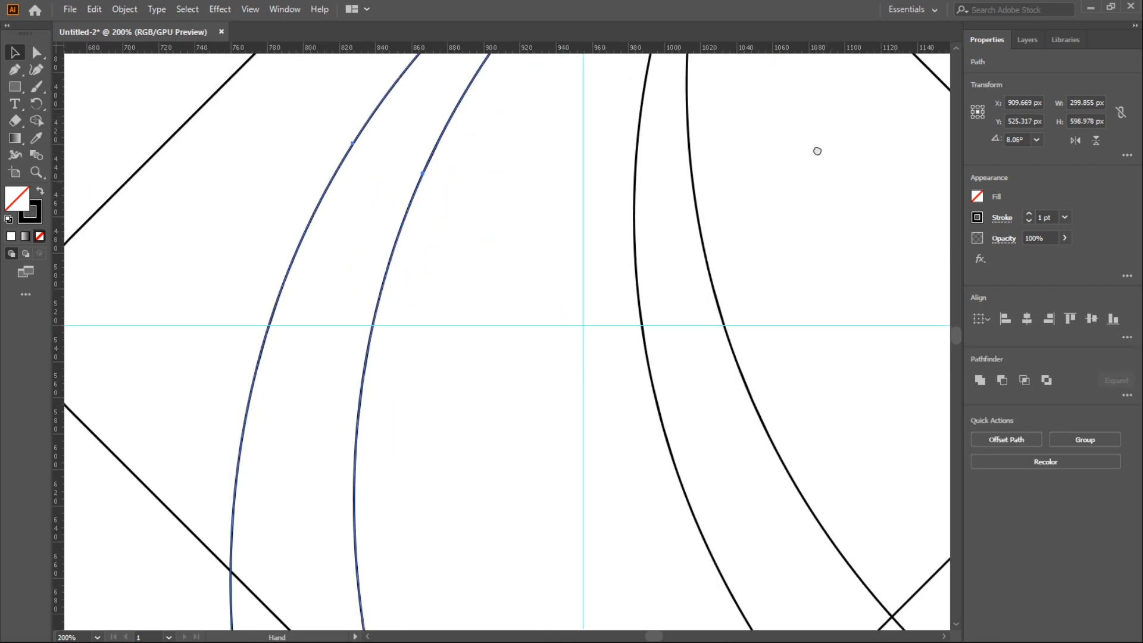
{"action": "left_click_drag", "start_coordinate": [816, 153], "coordinate": [696, 561]}
{"action": "key", "text": "Up"}
{"action": "key", "text": "Up"}
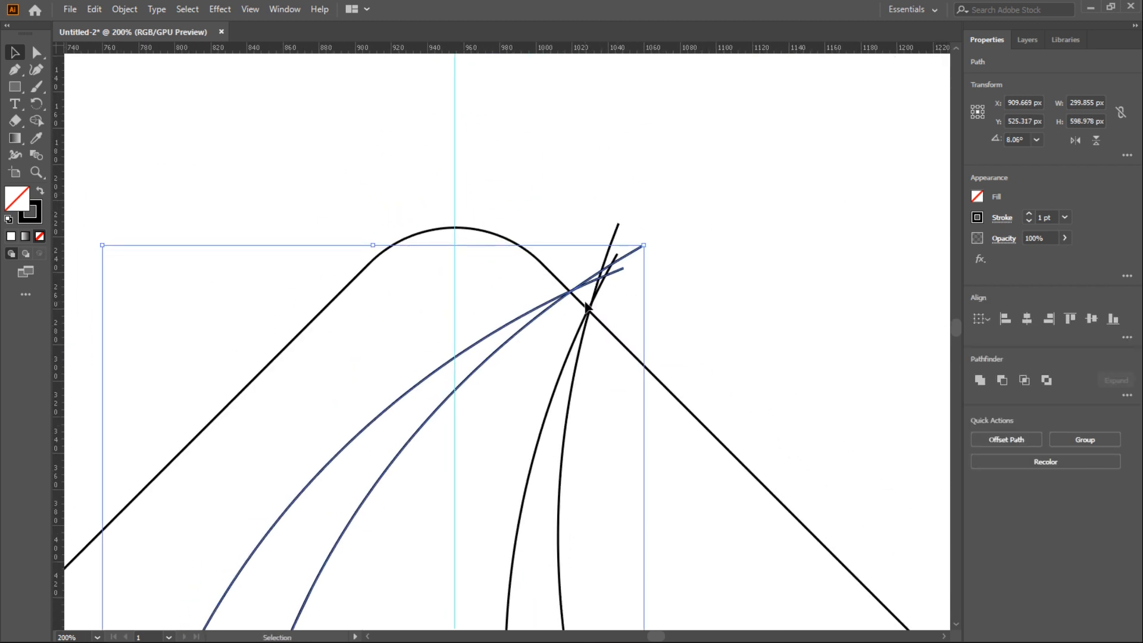
{"action": "key", "text": "Down"}
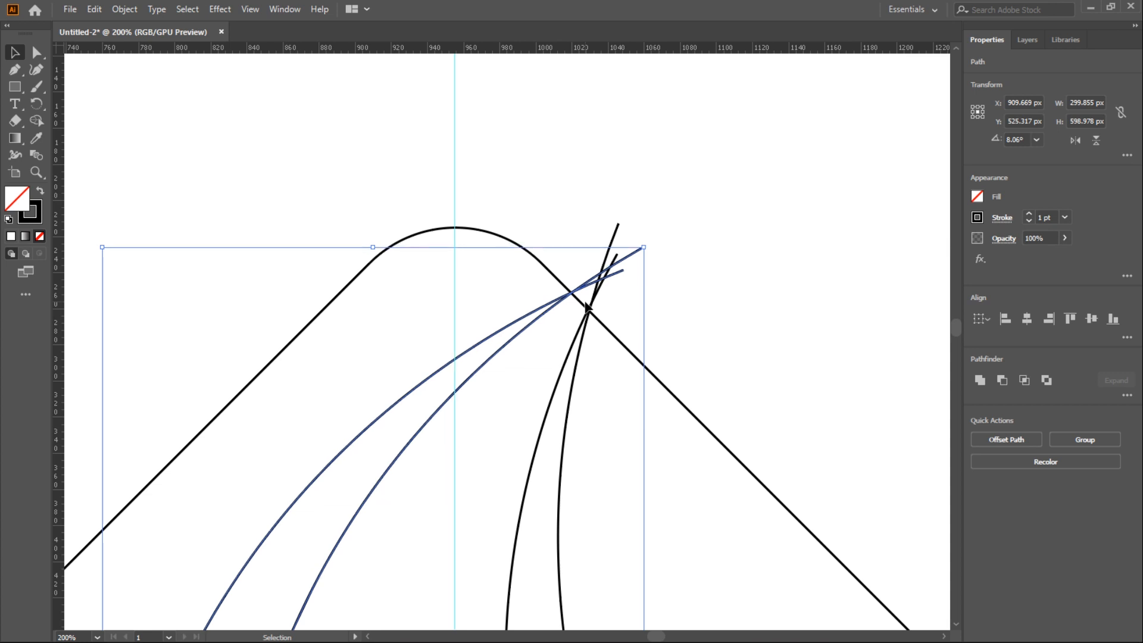
Delete the bands between the arcs of each pair and the arc tails below the diamond with the Shape Builder.
{"action": "key", "text": "ctrl+minus"}
{"action": "key", "text": "ctrl+minus"}
{"action": "key", "text": "ctrl+minus"}
{"action": "key", "text": "a"}
{"action": "key", "text": "v"}
{"action": "left_click", "coordinate": [222, 244]}
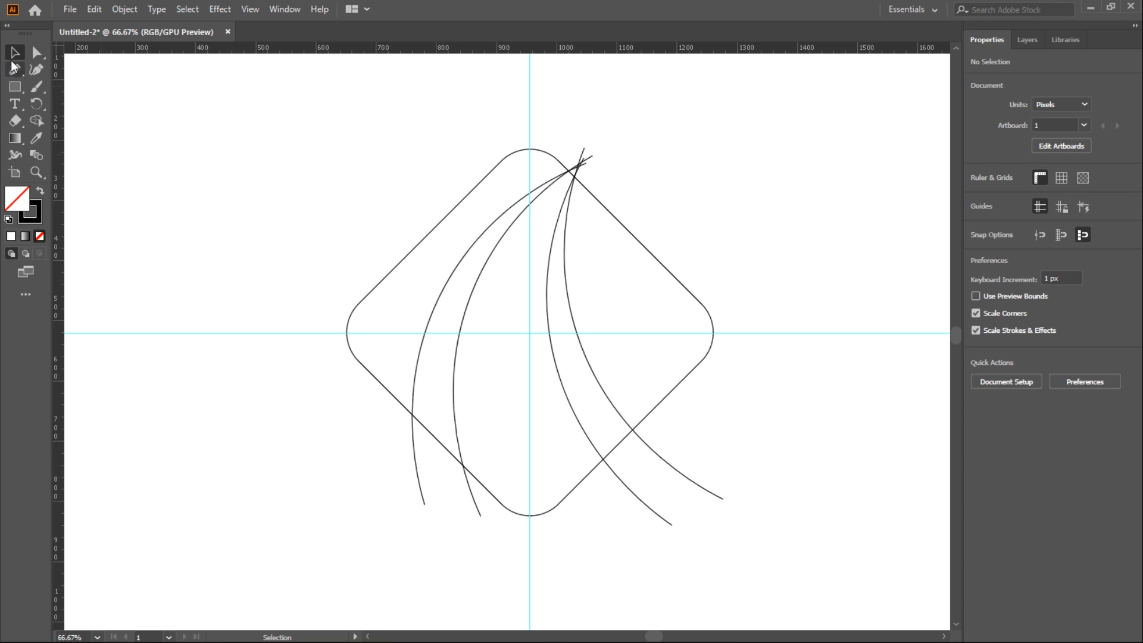
{"action": "left_click_drag", "start_coordinate": [246, 116], "coordinate": [780, 560]}
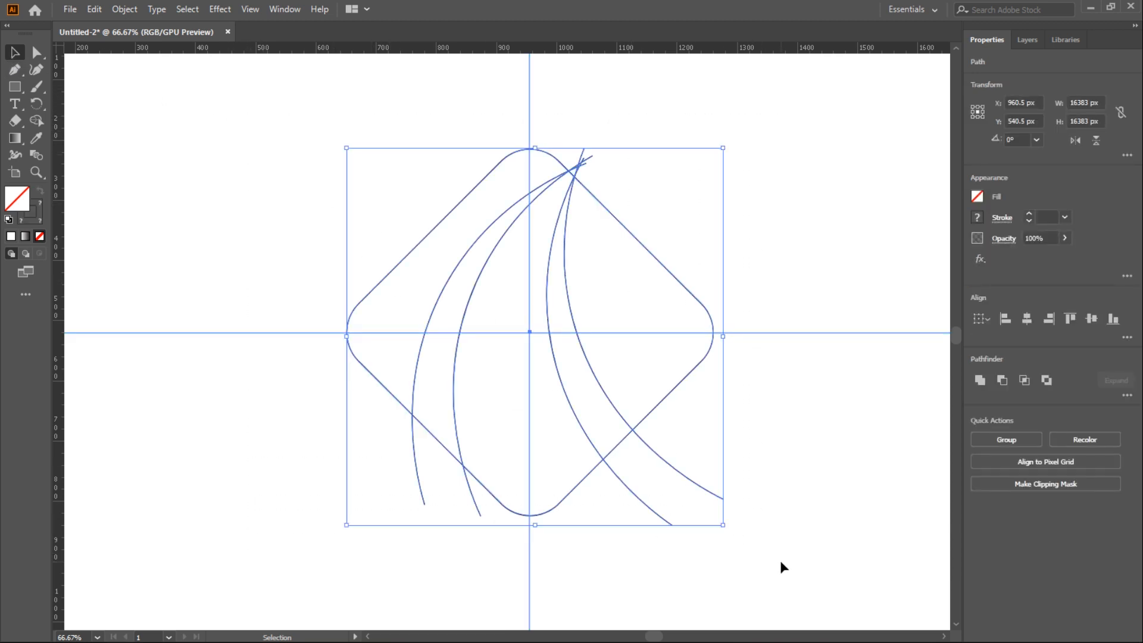
{"action": "left_click", "coordinate": [36, 121]}
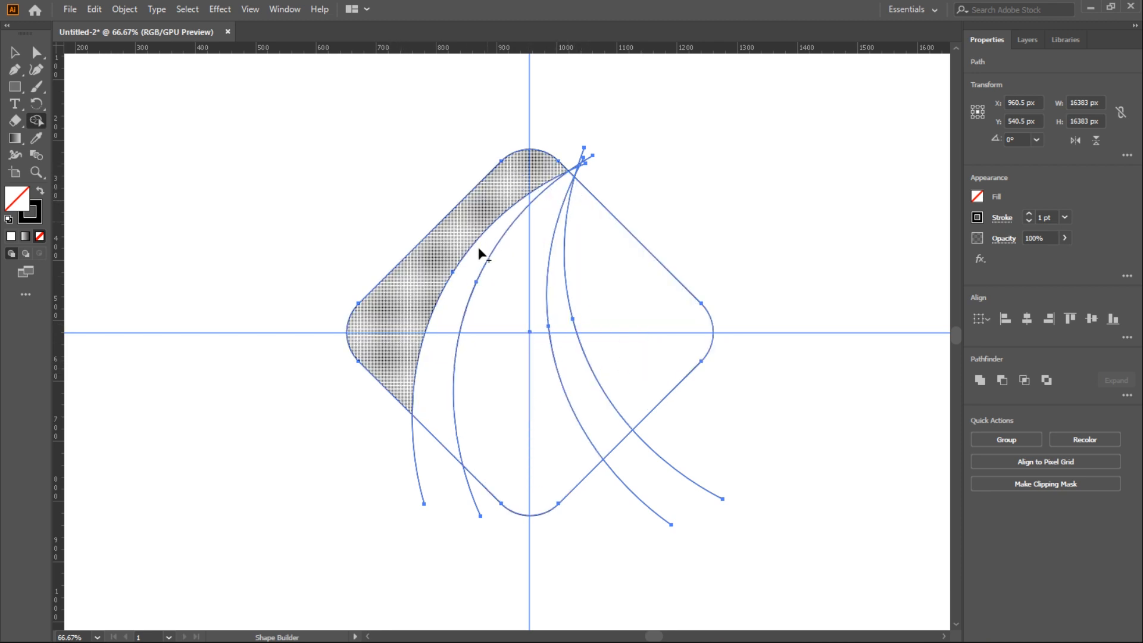
{"action": "left_click", "coordinate": [435, 366], "text": "alt"}
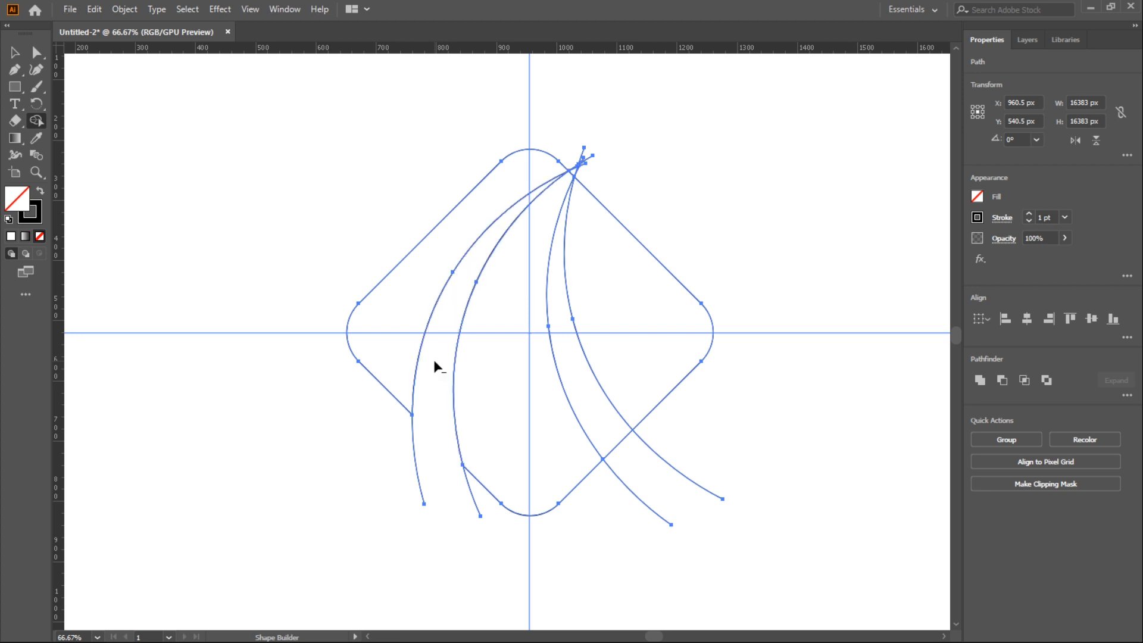
{"action": "left_click", "coordinate": [474, 499], "text": "alt"}
{"action": "left_click", "coordinate": [417, 482], "text": "alt"}
{"action": "left_click", "coordinate": [649, 507], "text": "alt"}
{"action": "left_click", "coordinate": [678, 476], "text": "alt"}
{"action": "left_click", "coordinate": [617, 445], "text": "alt"}
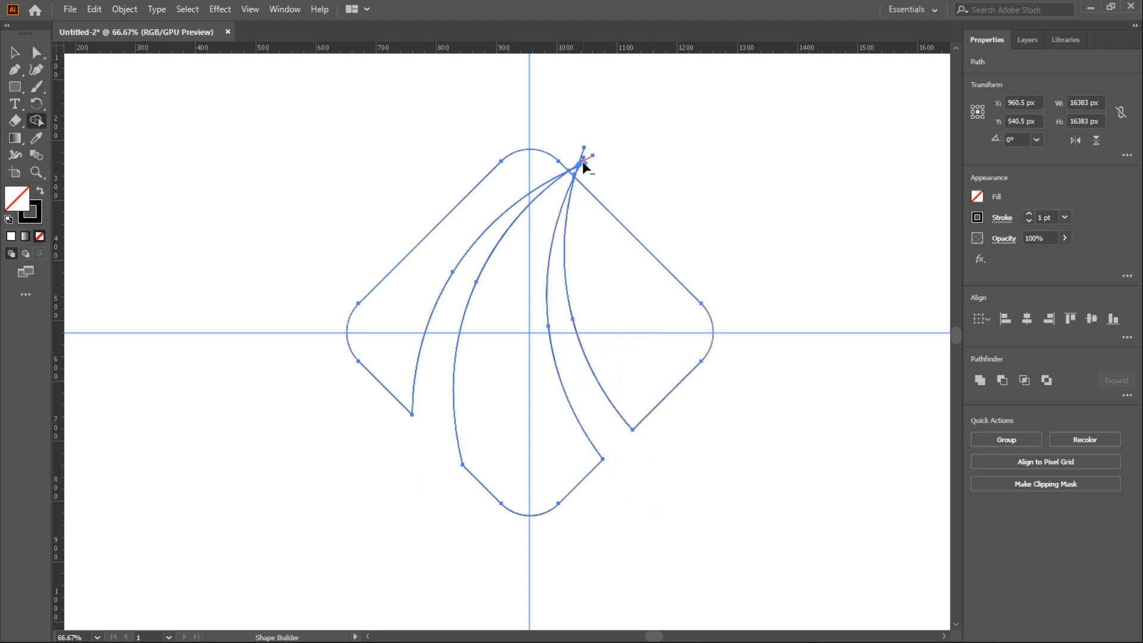
Delete the arc ends and slivers protruding past the diamond's upper-right edge with the Shape Builder.
{"action": "key", "text": "ctrl+="}
{"action": "key", "text": "ctrl+="}
{"action": "key", "text": "ctrl+="}
{"action": "left_click_drag", "start_coordinate": [889, 108], "coordinate": [692, 609]}
{"action": "left_click", "coordinate": [436, 350], "text": "alt"}
{"action": "left_click", "coordinate": [441, 343], "text": "alt"}
{"action": "left_click", "coordinate": [444, 352], "text": "alt"}
{"action": "left_click", "coordinate": [453, 337], "text": "alt"}
{"action": "left_click", "coordinate": [462, 322], "text": "alt"}
{"action": "left_click", "coordinate": [454, 319], "text": "alt"}
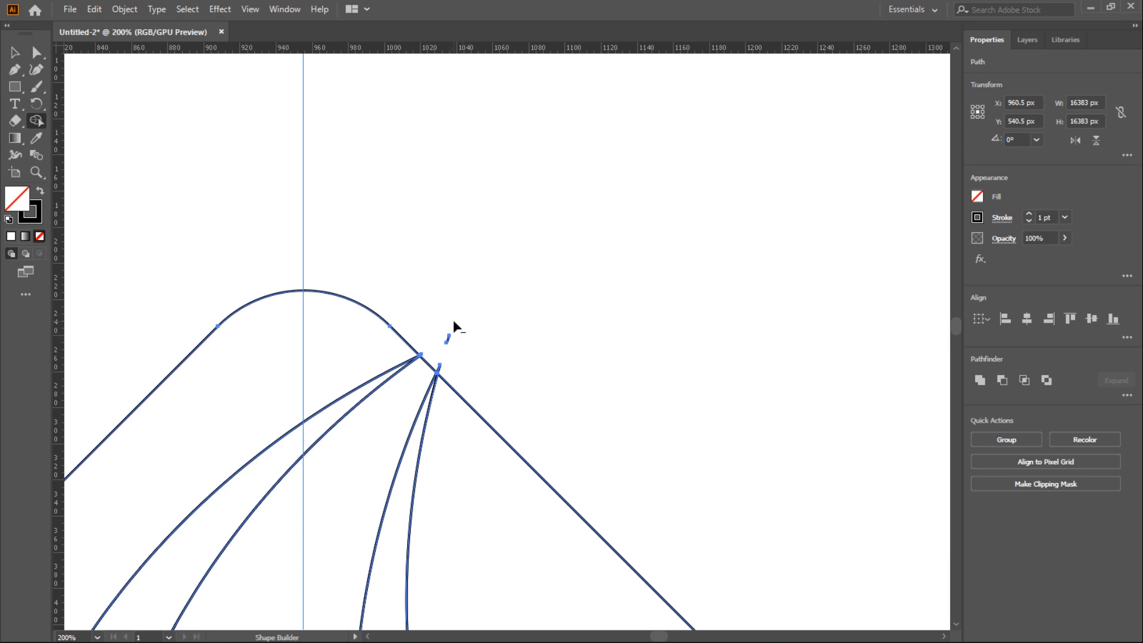
{"action": "left_click", "coordinate": [448, 337], "text": "alt"}
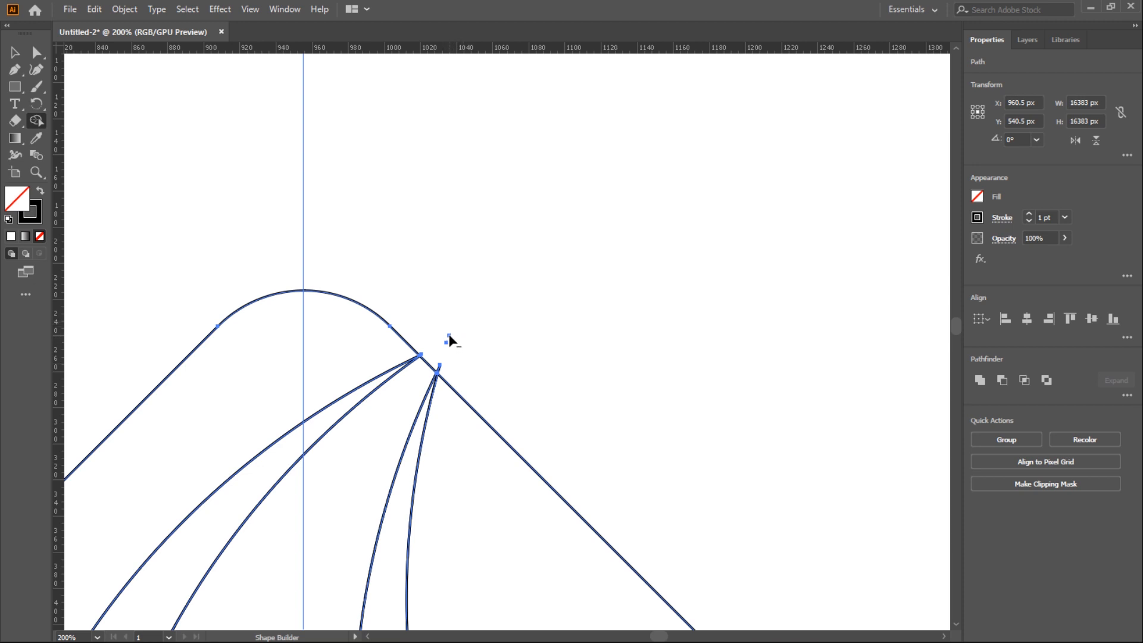
{"action": "left_click", "coordinate": [441, 372], "text": "alt"}
{"action": "left_click", "coordinate": [428, 364], "text": "alt"}
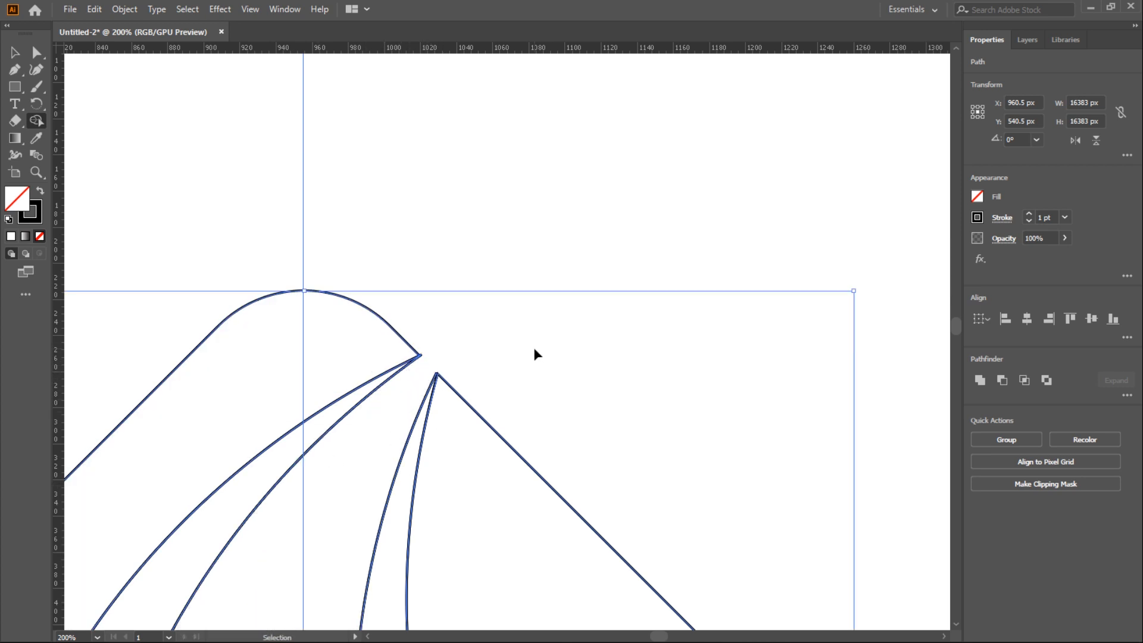
Check the trimmed diamond and its separate pieces, including the right and middle ones.
{"action": "scroll", "coordinate": [533, 347], "scroll_direction": "down", "scroll_amount": 2}
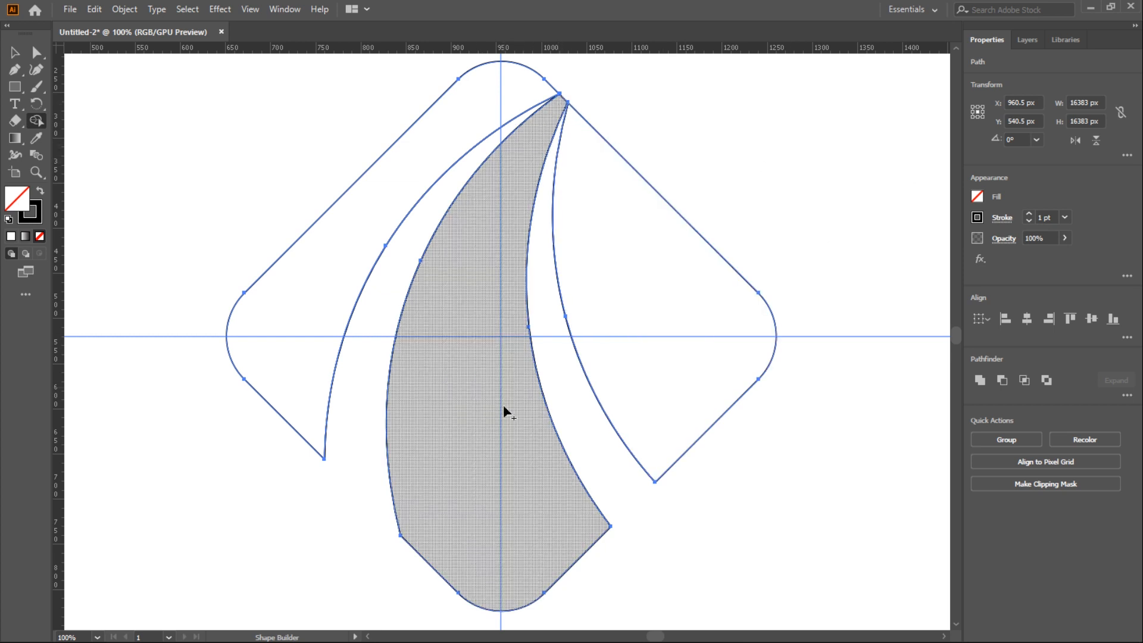
{"action": "scroll", "coordinate": [680, 174], "scroll_direction": "up", "scroll_amount": 2}
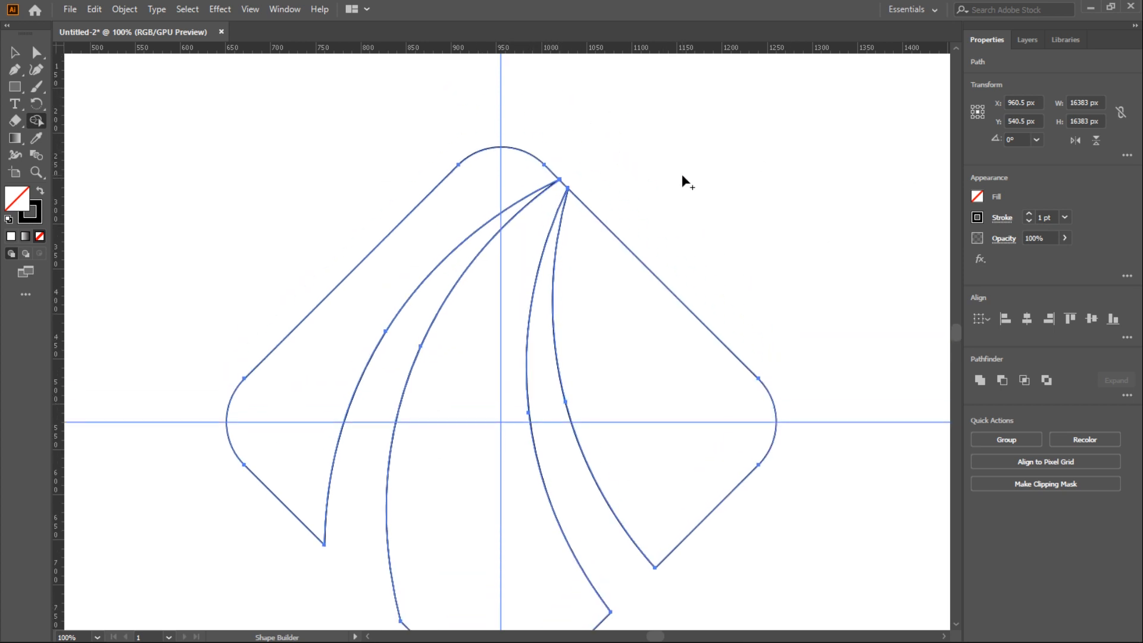
{"action": "scroll", "coordinate": [826, 285], "scroll_direction": "down", "scroll_amount": 1}
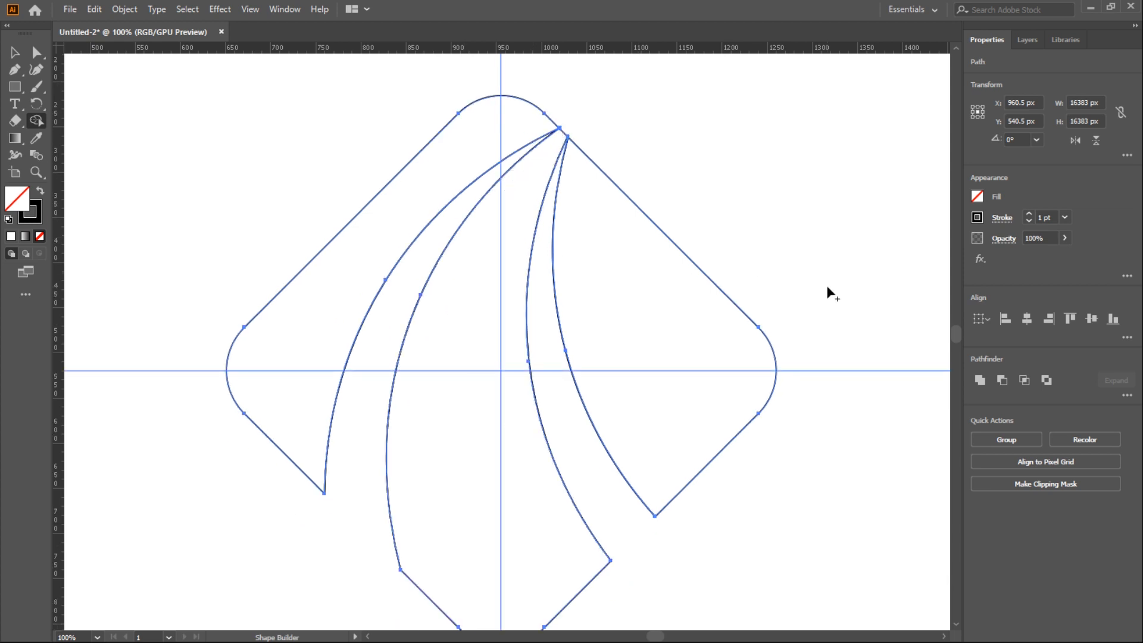
{"action": "key", "text": "ctrl+minus"}
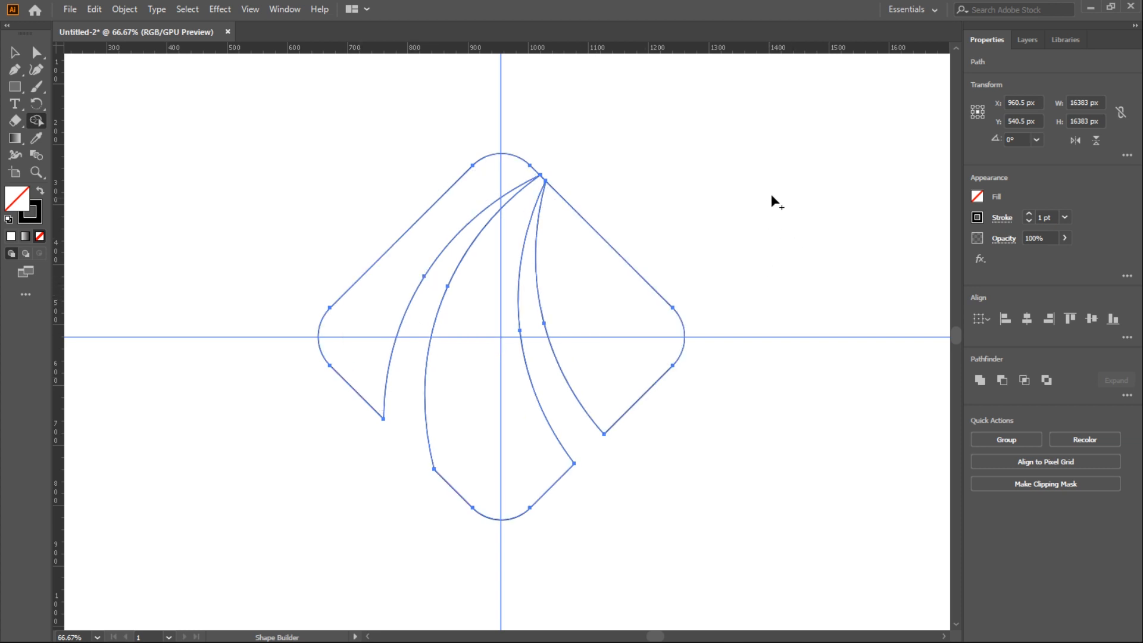
{"action": "key", "text": "v"}
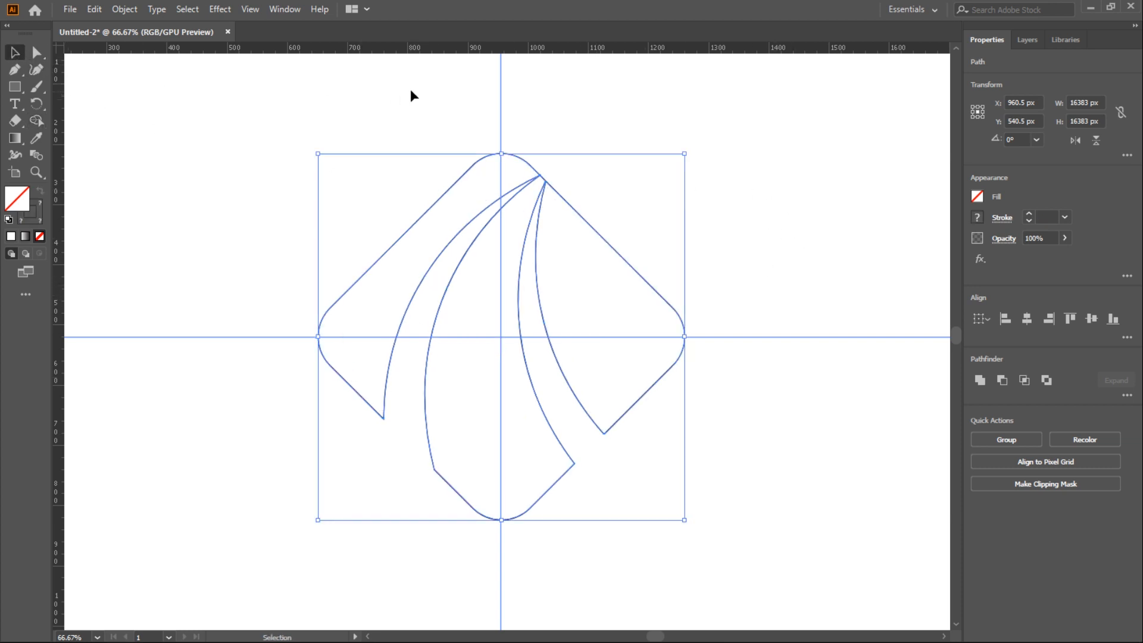
{"action": "left_click", "coordinate": [175, 208]}
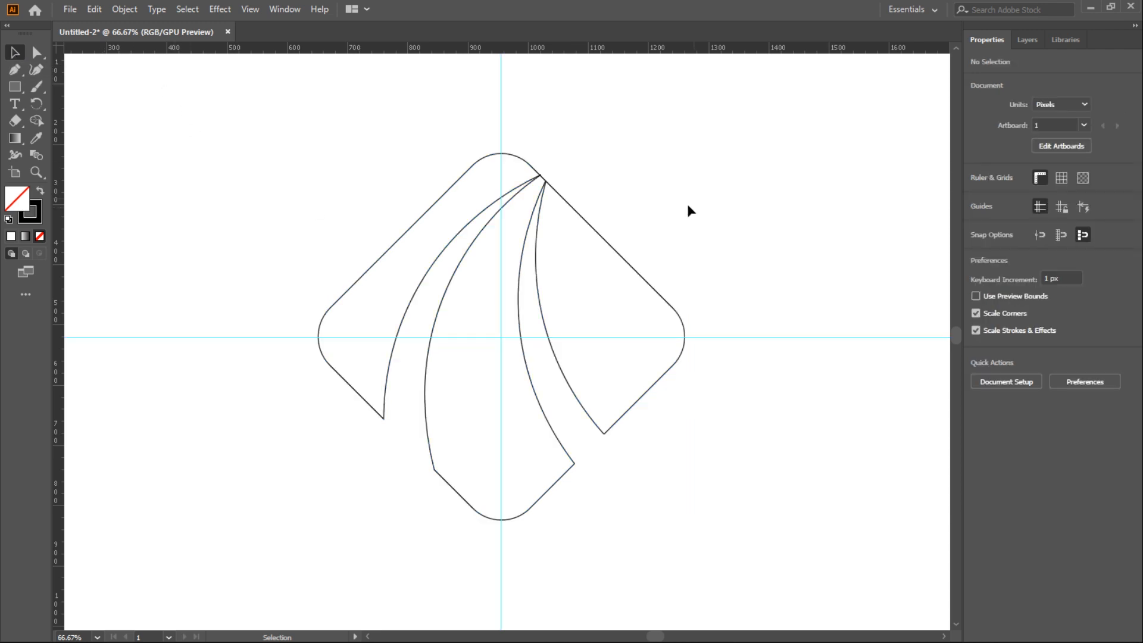
{"action": "left_click", "coordinate": [594, 230]}
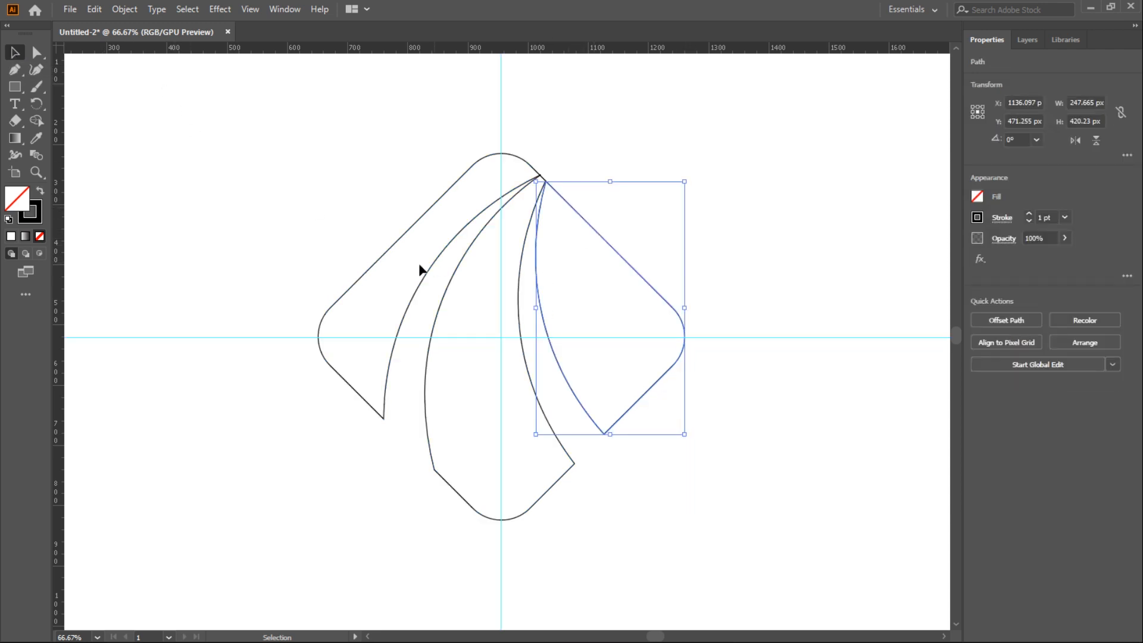
{"action": "left_click", "coordinate": [452, 291]}
{"action": "left_click", "coordinate": [487, 232]}
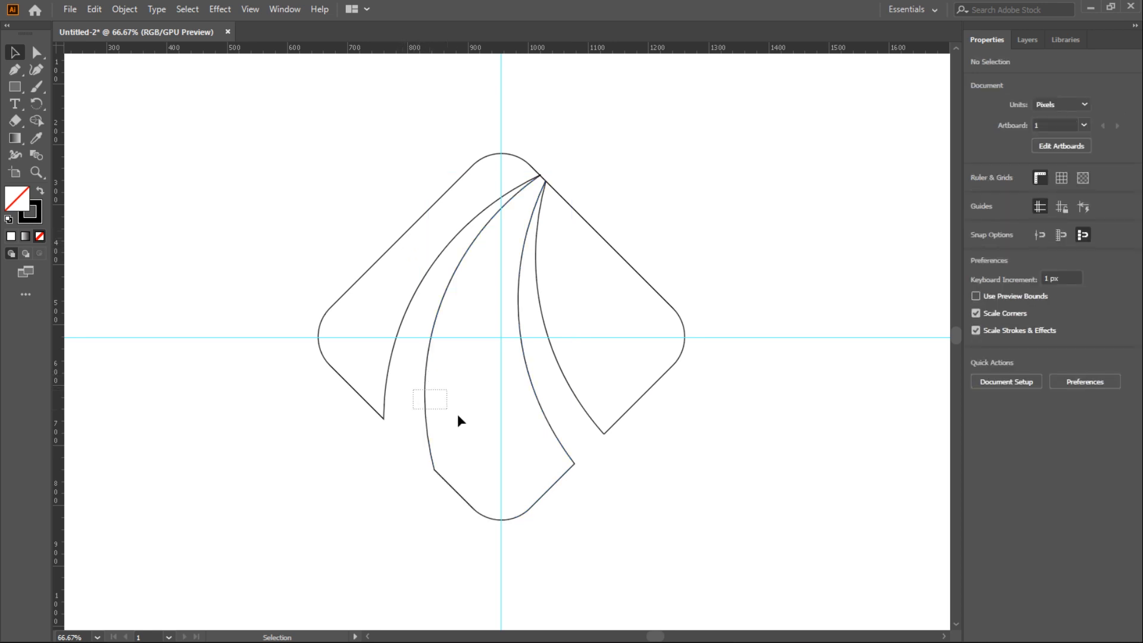
Duplicate the middle piece and move the copy together with the vertical guide beyond the diamond's right corner, to about X 1504 px.
{"action": "left_click", "coordinate": [418, 397]}
{"action": "key", "text": "a"}
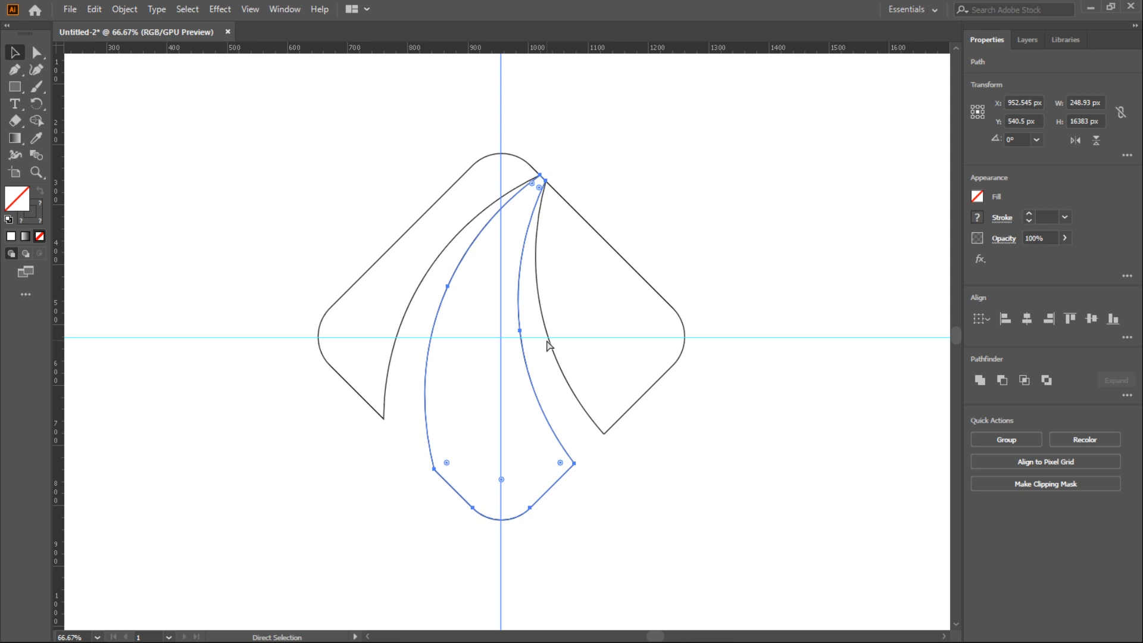
{"action": "key", "text": "v"}
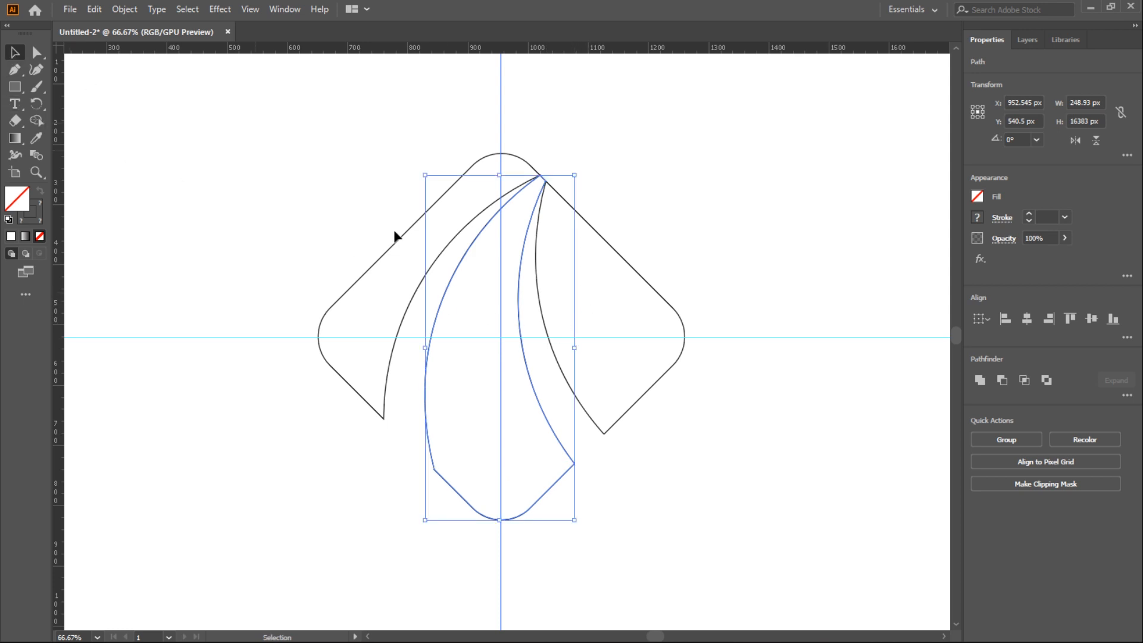
{"action": "key", "text": "ctrl+minus"}
{"action": "key", "text": "a"}
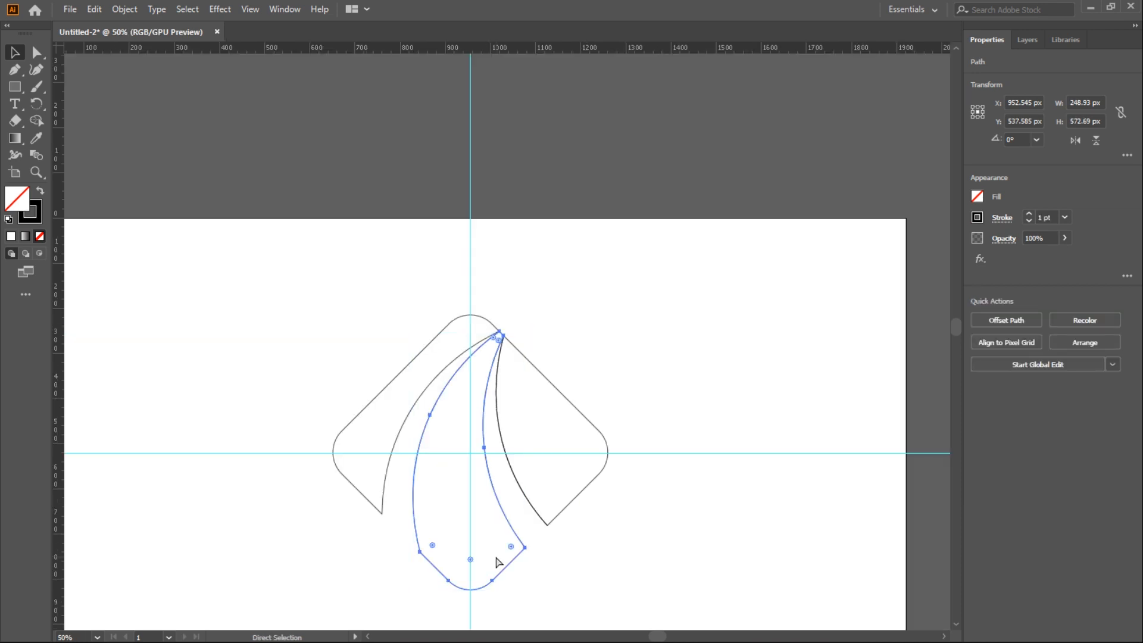
{"action": "key", "text": "ctrl+v"}
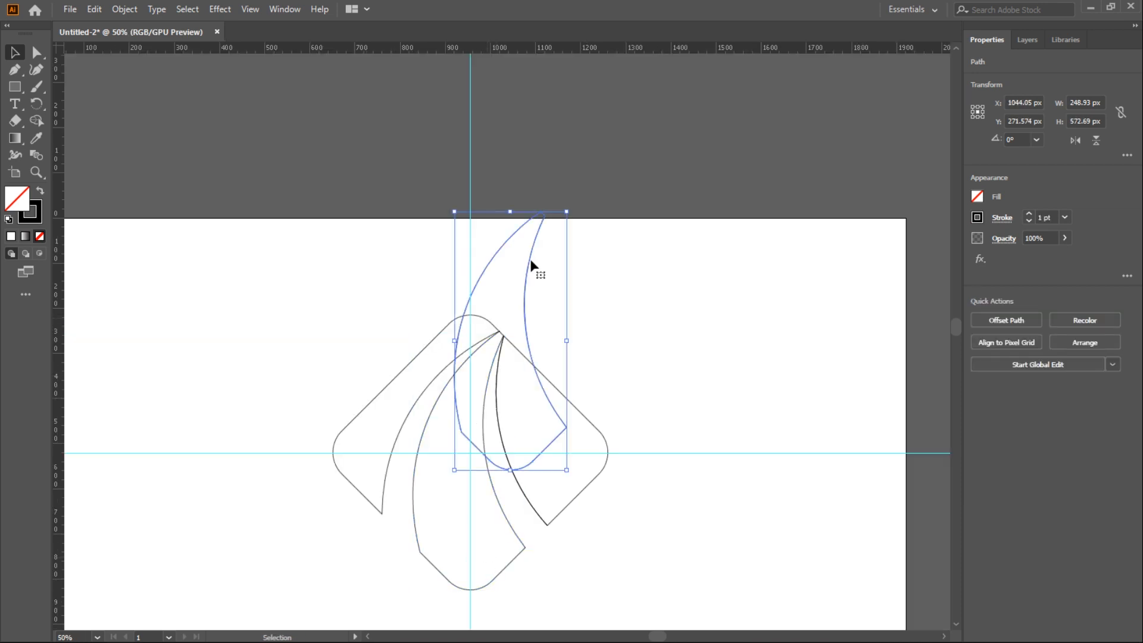
{"action": "left_click", "coordinate": [469, 241], "text": "shift"}
{"action": "left_click_drag", "start_coordinate": [526, 290], "coordinate": [733, 413]}
{"action": "scroll", "coordinate": [755, 400], "scroll_direction": "down", "scroll_amount": 1}
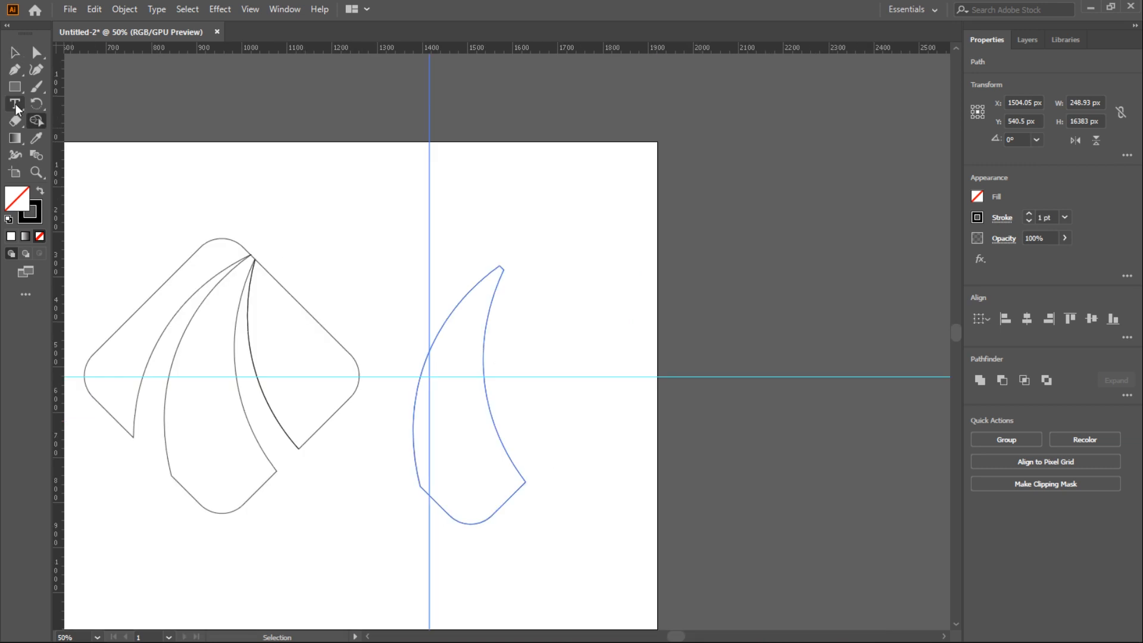
{"action": "left_click", "coordinate": [14, 70]}
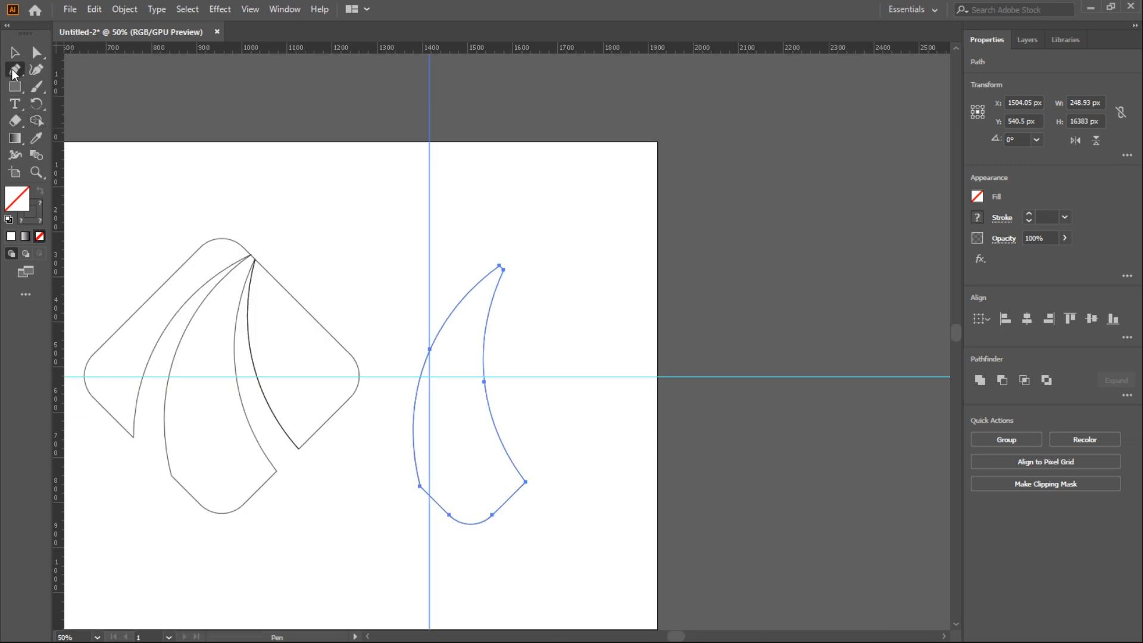
{"action": "left_click", "coordinate": [508, 259]}
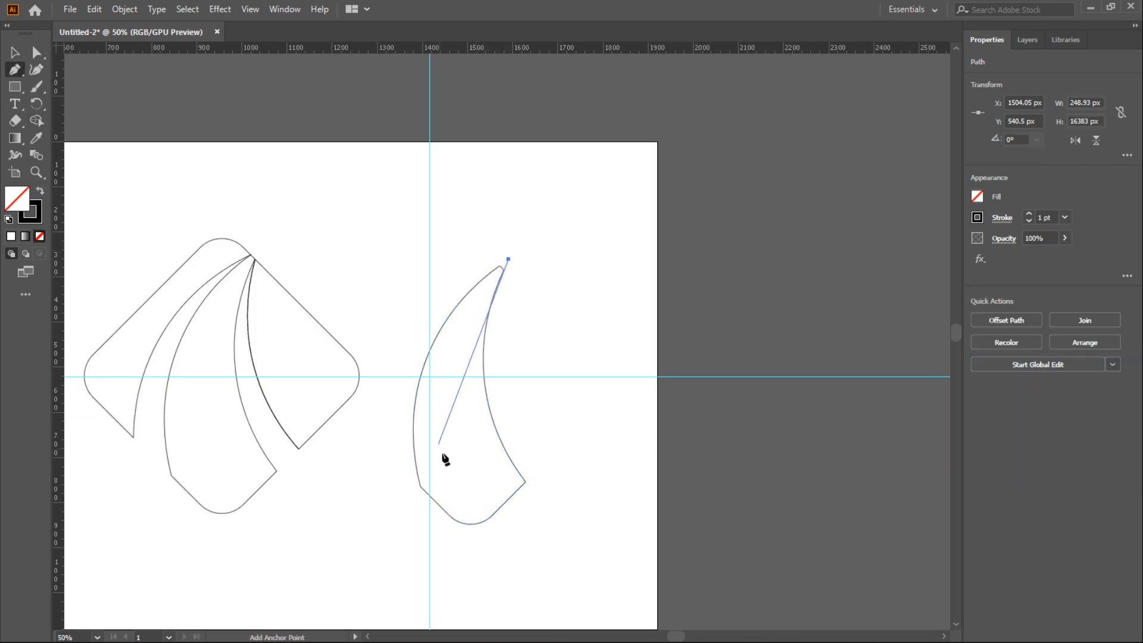
{"action": "left_click_drag", "start_coordinate": [477, 556], "coordinate": [545, 494]}
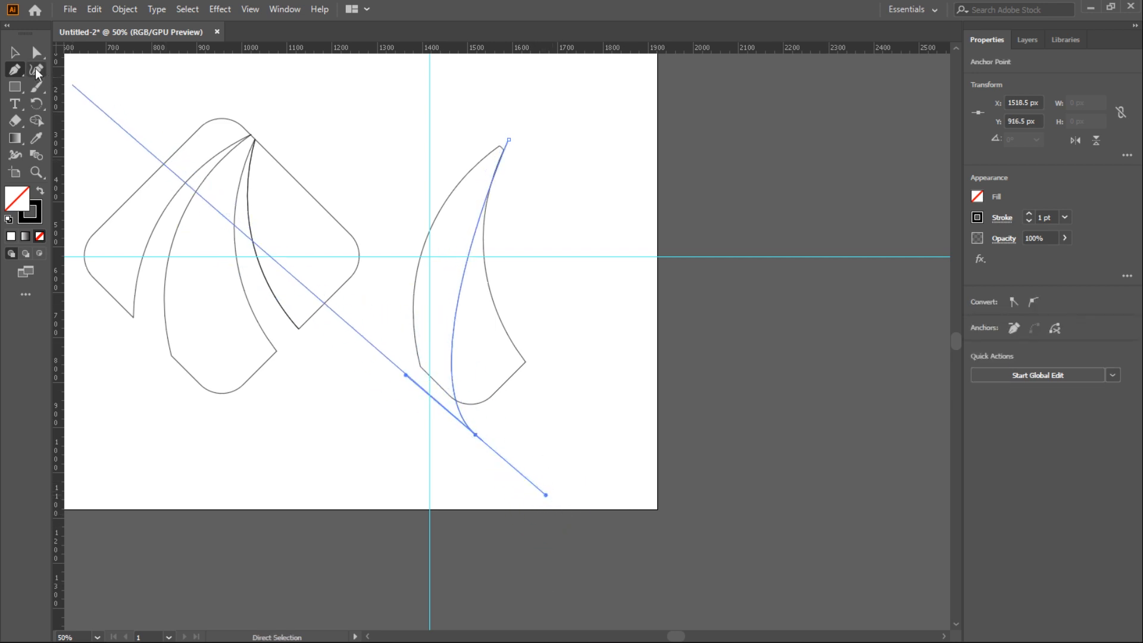
{"action": "left_click", "coordinate": [36, 69]}
{"action": "left_click", "coordinate": [475, 434]}
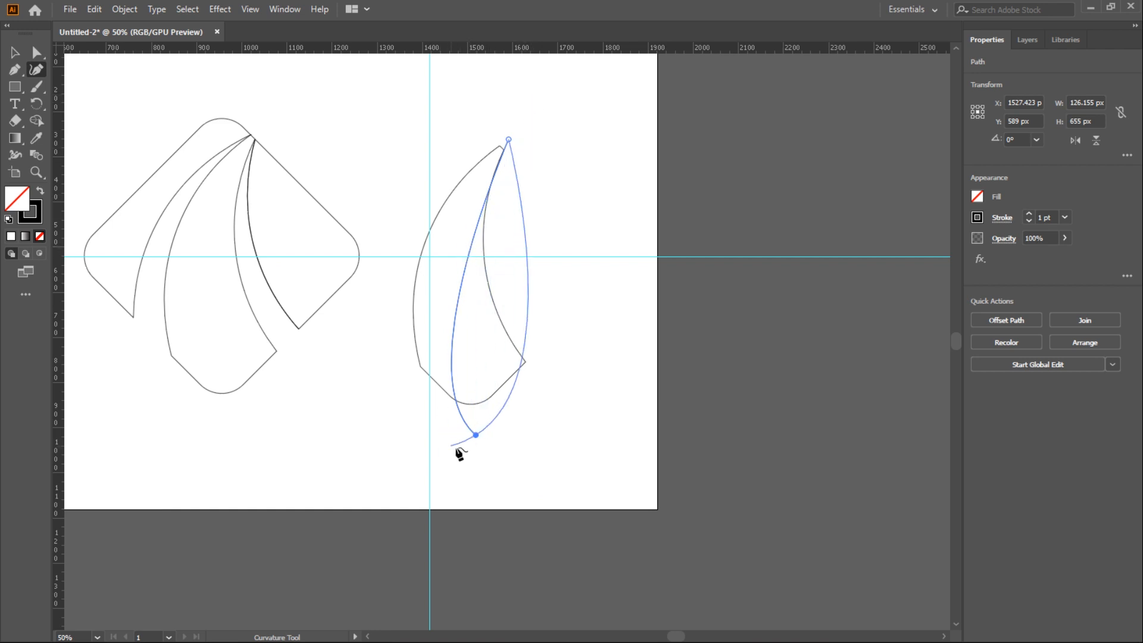
Draw an arc about 135 px wide and 654 px high with the Curvature tool lengthwise through the duplicated piece, overshooting both its ends.
{"action": "left_click", "coordinate": [501, 137]}
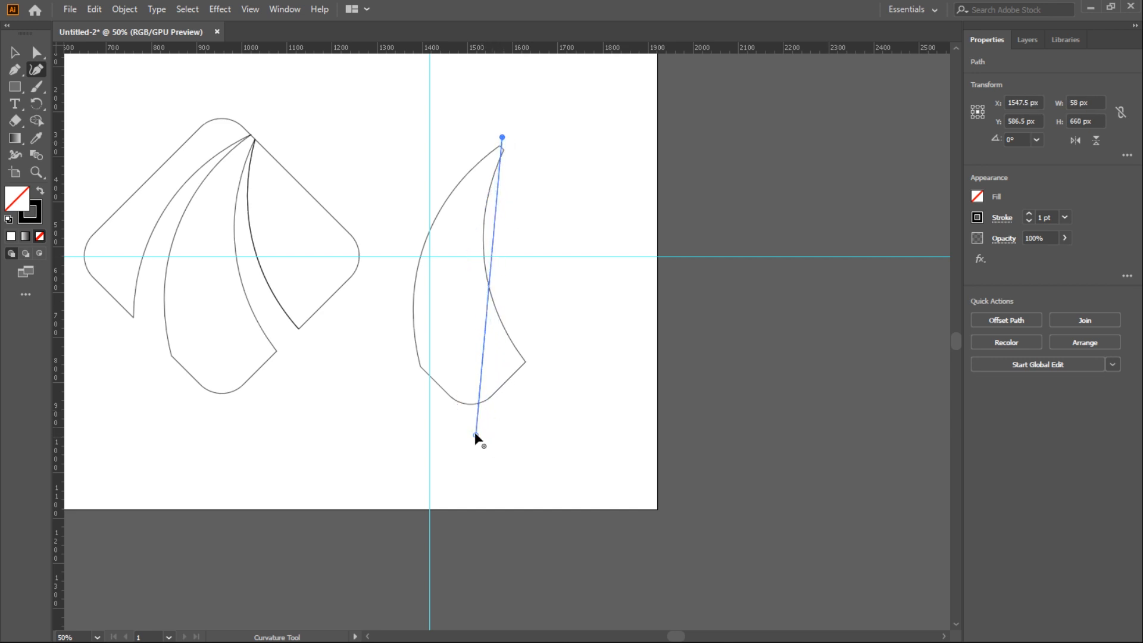
{"action": "left_click_drag", "start_coordinate": [488, 285], "coordinate": [442, 295]}
{"action": "left_click_drag", "start_coordinate": [502, 138], "coordinate": [508, 140]}
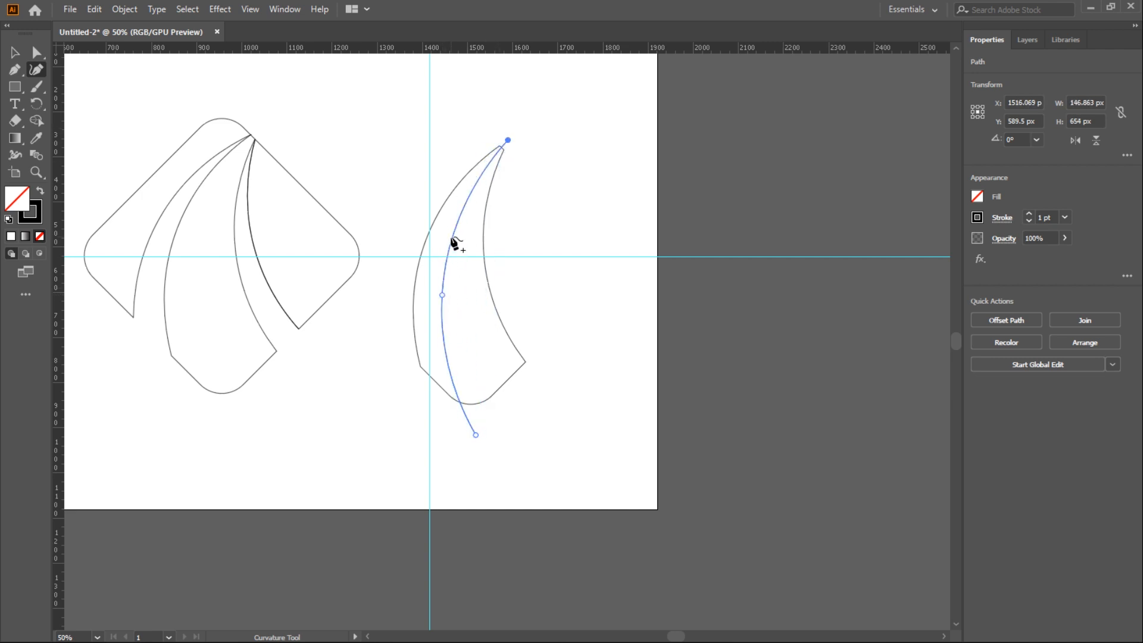
{"action": "left_click_drag", "start_coordinate": [475, 435], "coordinate": [505, 435]}
{"action": "left_click_drag", "start_coordinate": [442, 295], "coordinate": [443, 336]}
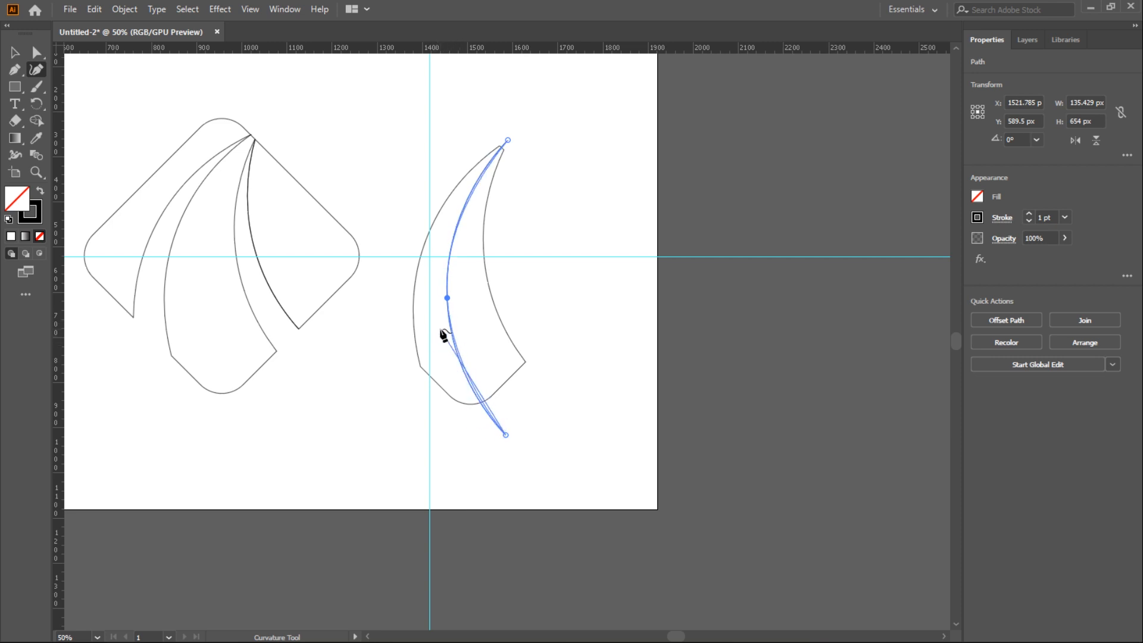
{"action": "left_click", "coordinate": [22, 55]}
{"action": "left_click", "coordinate": [368, 92]}
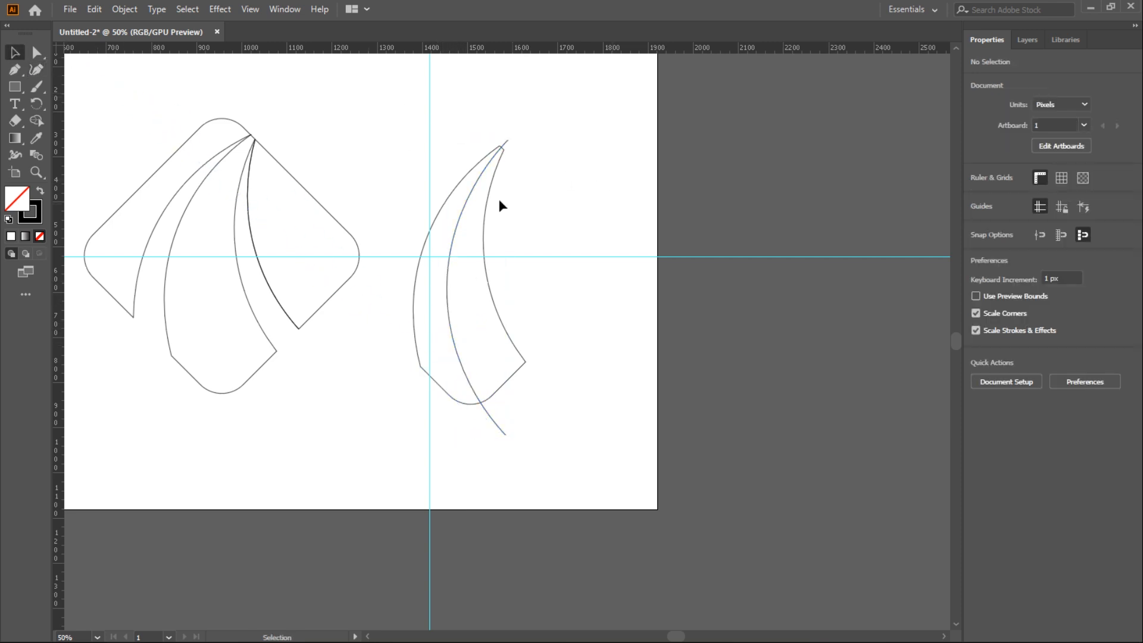
Delete the arc's tail and the duplicated piece's left half with the Shape Builder, keeping only the right-hand strip.
{"action": "left_click_drag", "start_coordinate": [400, 117], "coordinate": [573, 438]}
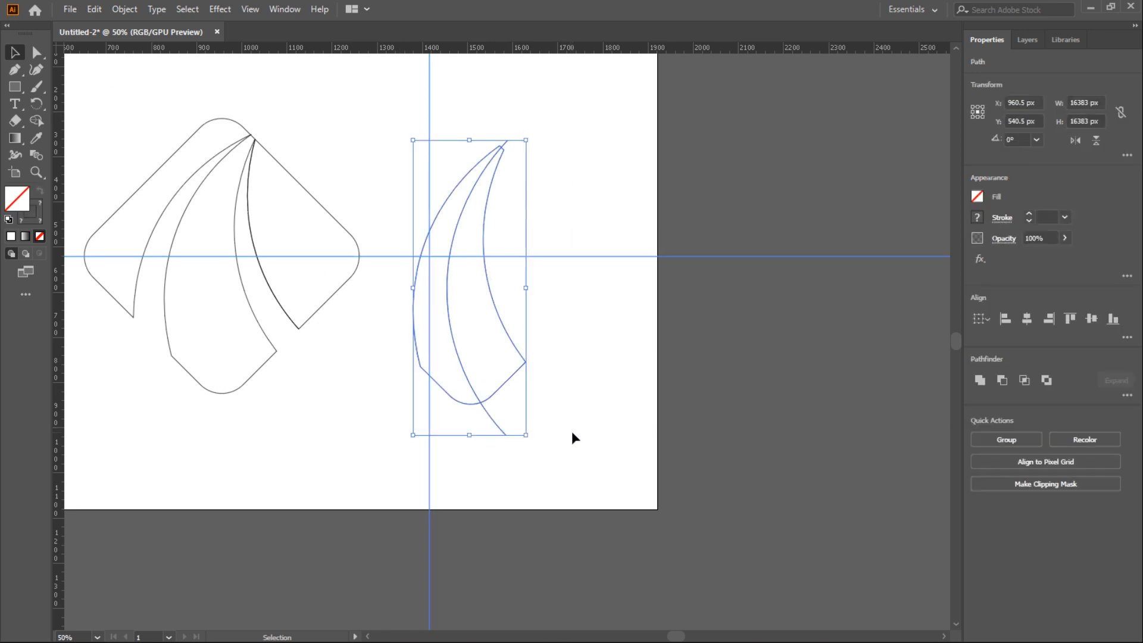
{"action": "left_click", "coordinate": [37, 120]}
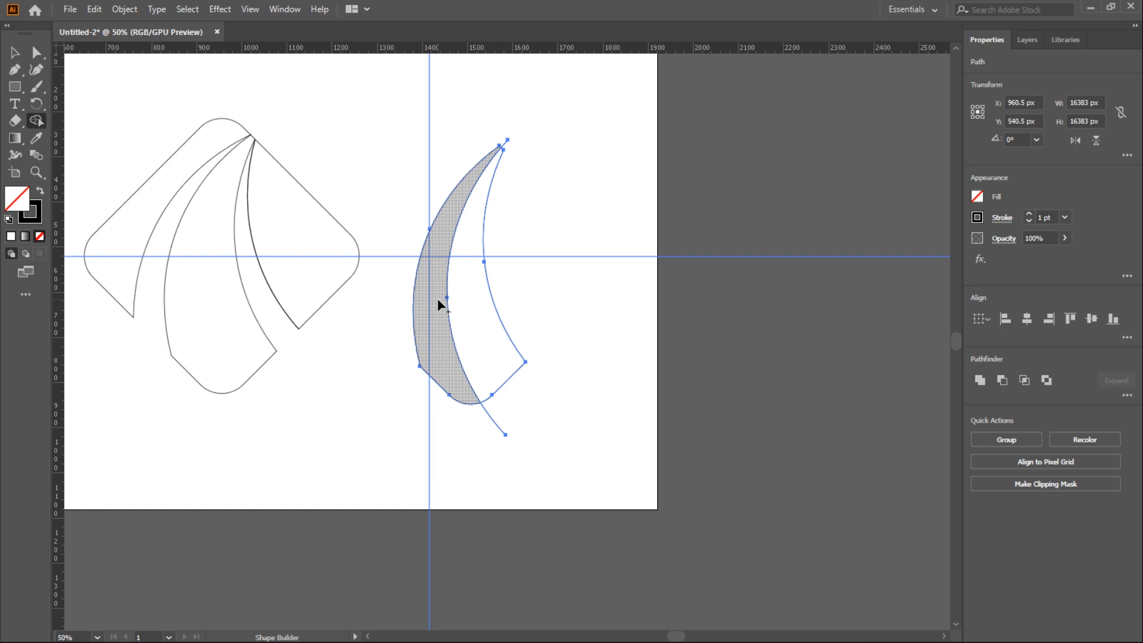
{"action": "left_click", "coordinate": [494, 419], "text": "alt"}
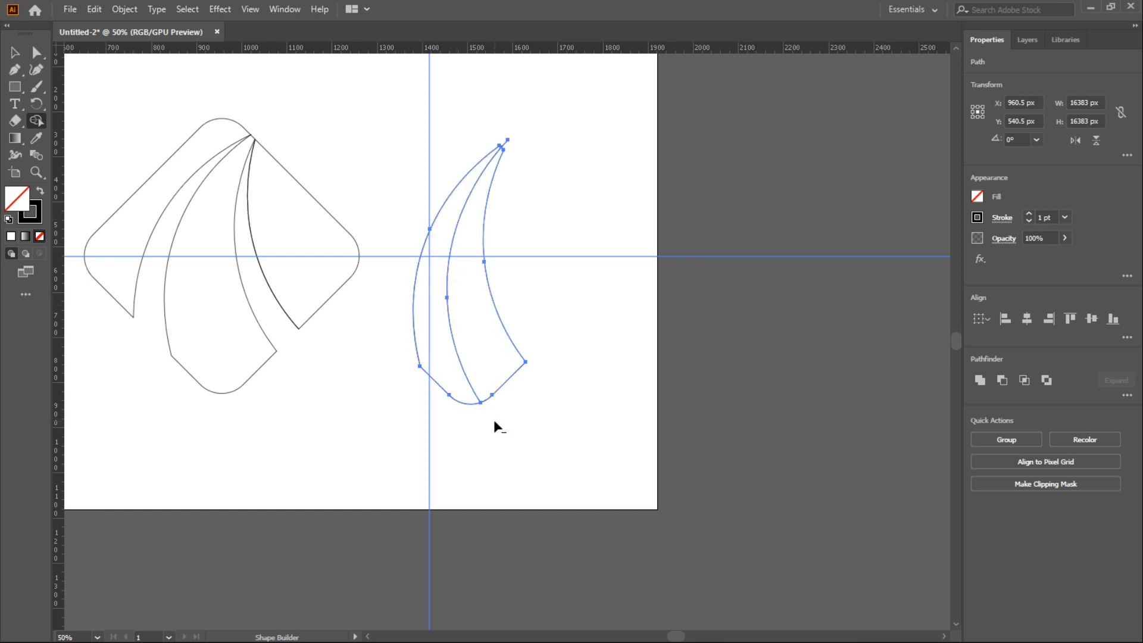
{"action": "left_click", "coordinate": [447, 224], "text": "alt"}
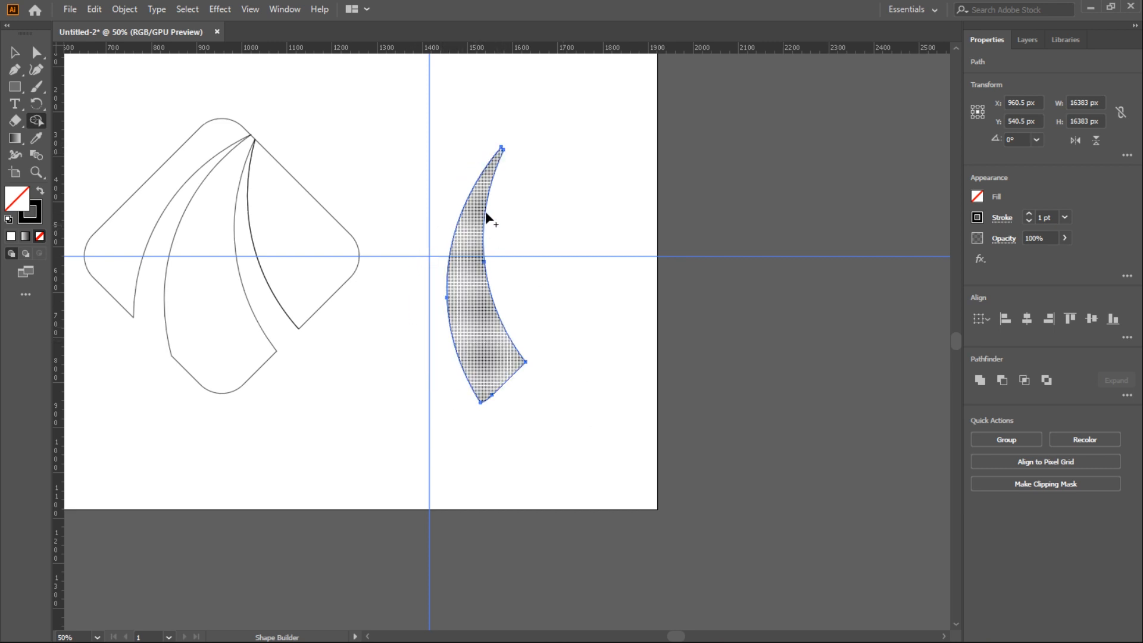
Move the trimmed strip together with the guides back over the right part of the diamond's middle piece.
{"action": "left_click", "coordinate": [15, 52]}
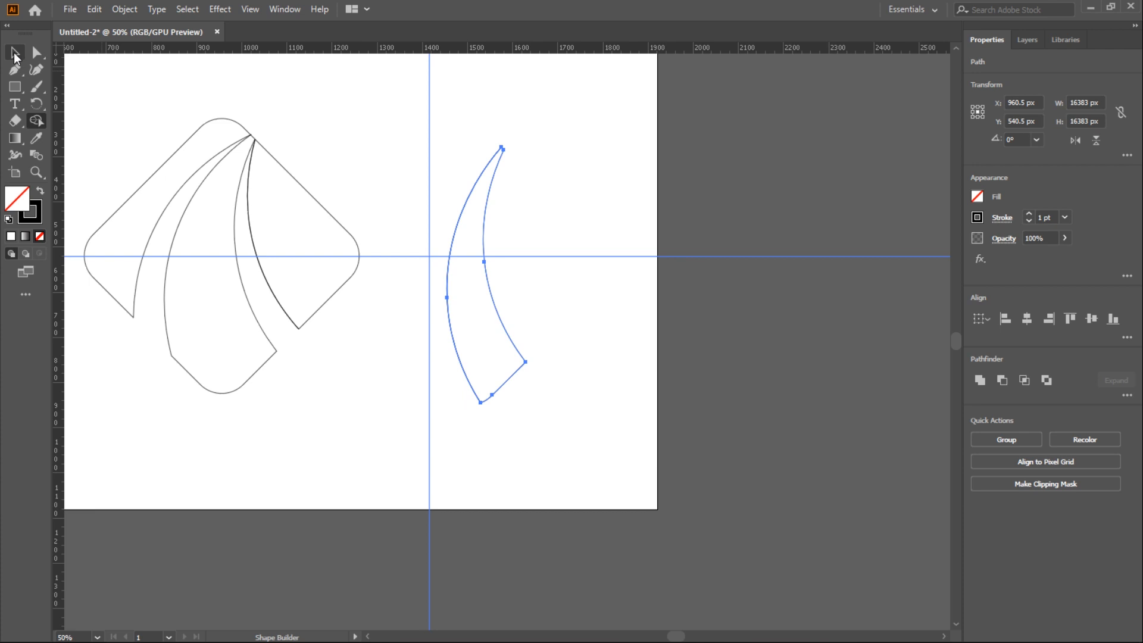
{"action": "left_click_drag", "start_coordinate": [450, 327], "coordinate": [199, 318]}
{"action": "key", "text": "a"}
{"action": "key", "text": "ctrl+plus"}
{"action": "key", "text": "ctrl+plus"}
{"action": "key", "text": "ctrl+plus"}
{"action": "key", "text": "ctrl+plus"}
{"action": "key", "text": "ctrl+plus"}
{"action": "key", "text": "ctrl+plus"}
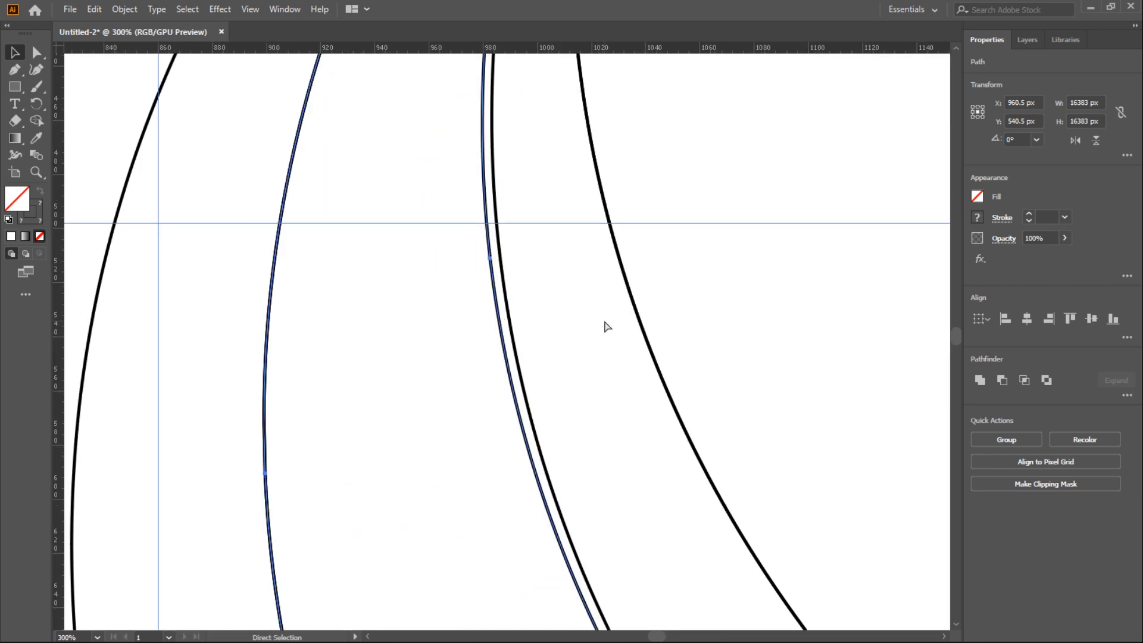
{"action": "key", "text": "v"}
{"action": "key", "text": "ctrl+plus"}
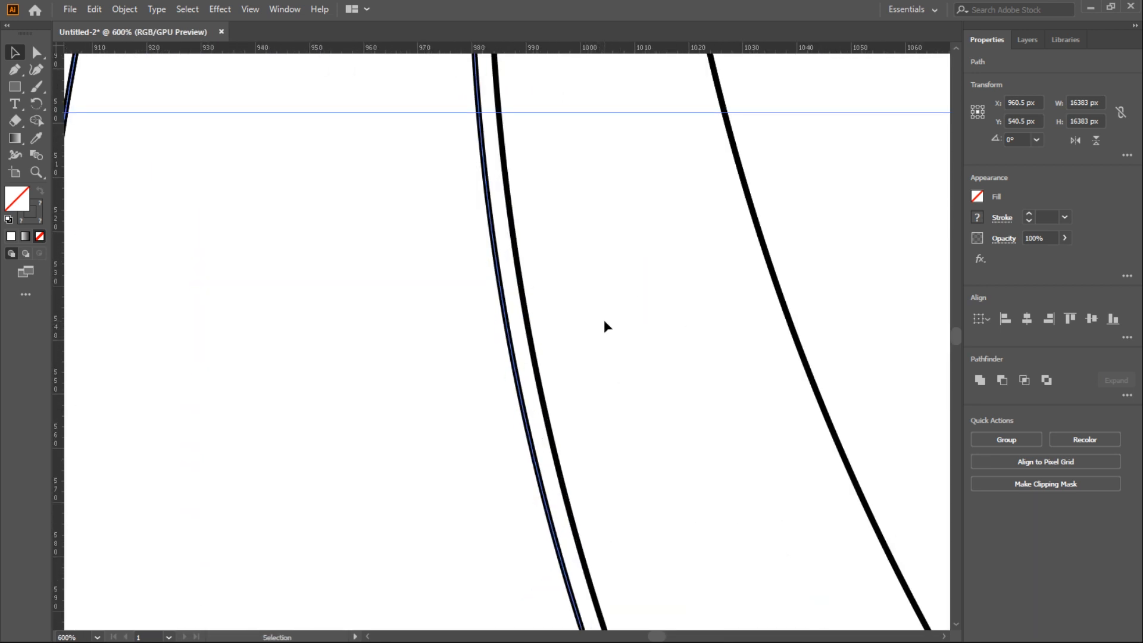
{"action": "key", "text": "ctrl+0"}
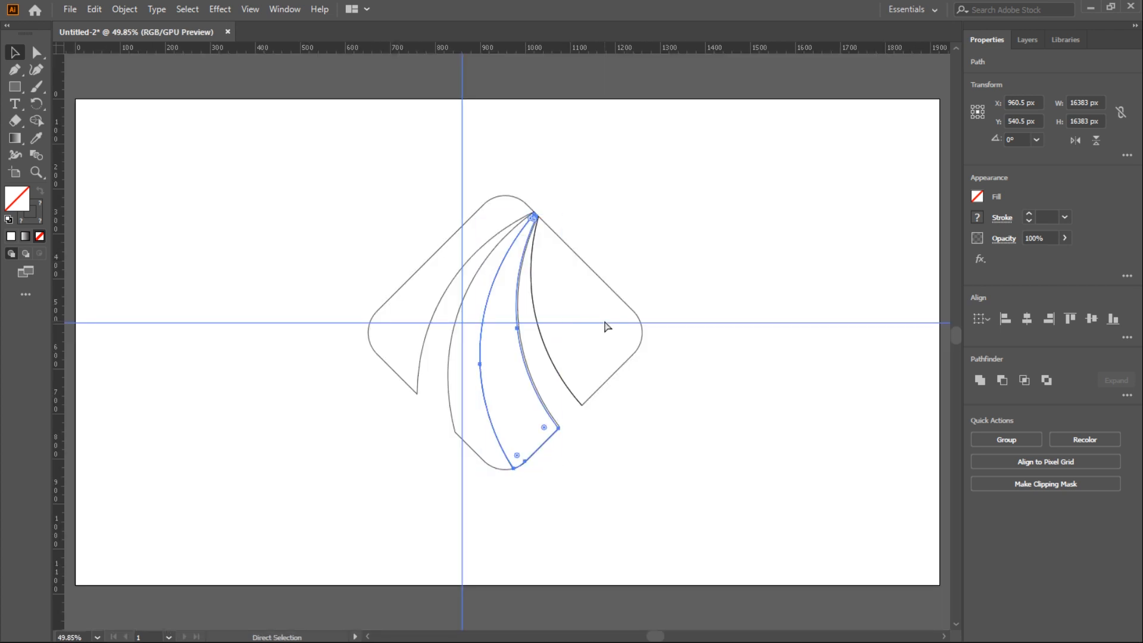
Nudge the strip slightly right until its right edge lies on the middle piece's right edge.
{"action": "key", "text": "ctrl+minus"}
{"action": "key", "text": "ctrl+minus"}
{"action": "key", "text": "ctrl+plus"}
{"action": "key", "text": "ctrl+plus"}
{"action": "key", "text": "ctrl+plus"}
{"action": "key", "text": "ctrl+plus"}
{"action": "key", "text": "ctrl+plus"}
{"action": "key", "text": "ctrl+plus"}
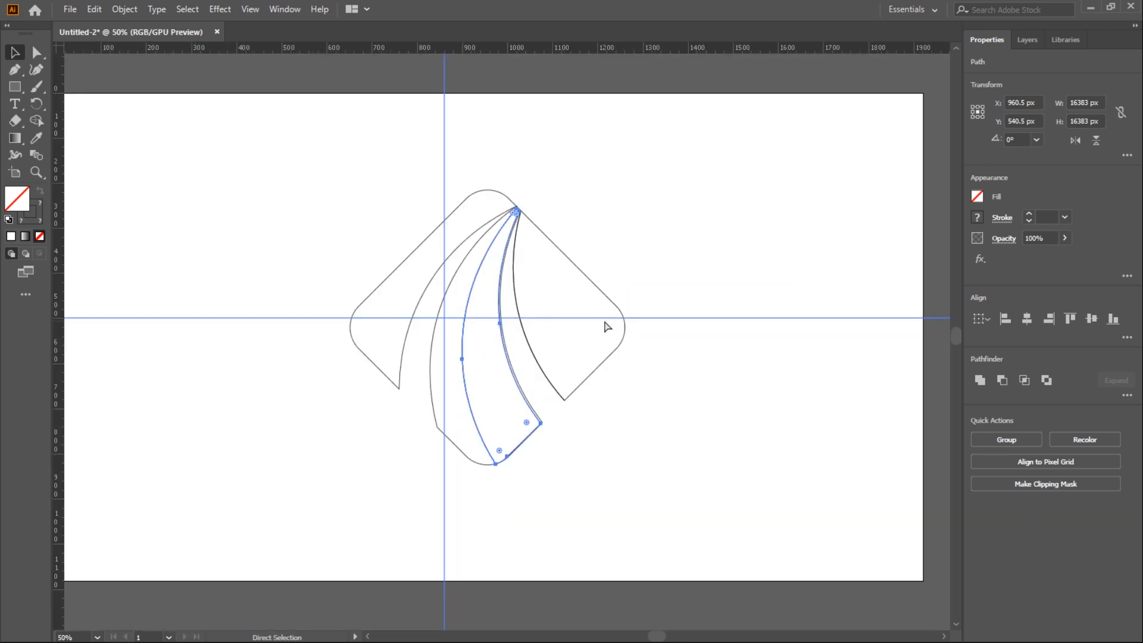
{"action": "key", "text": "Right"}
{"action": "key", "text": "Right"}
{"action": "key", "text": "Right"}
{"action": "key", "text": "Right"}
{"action": "key", "text": "Right"}
{"action": "key", "text": "Right"}
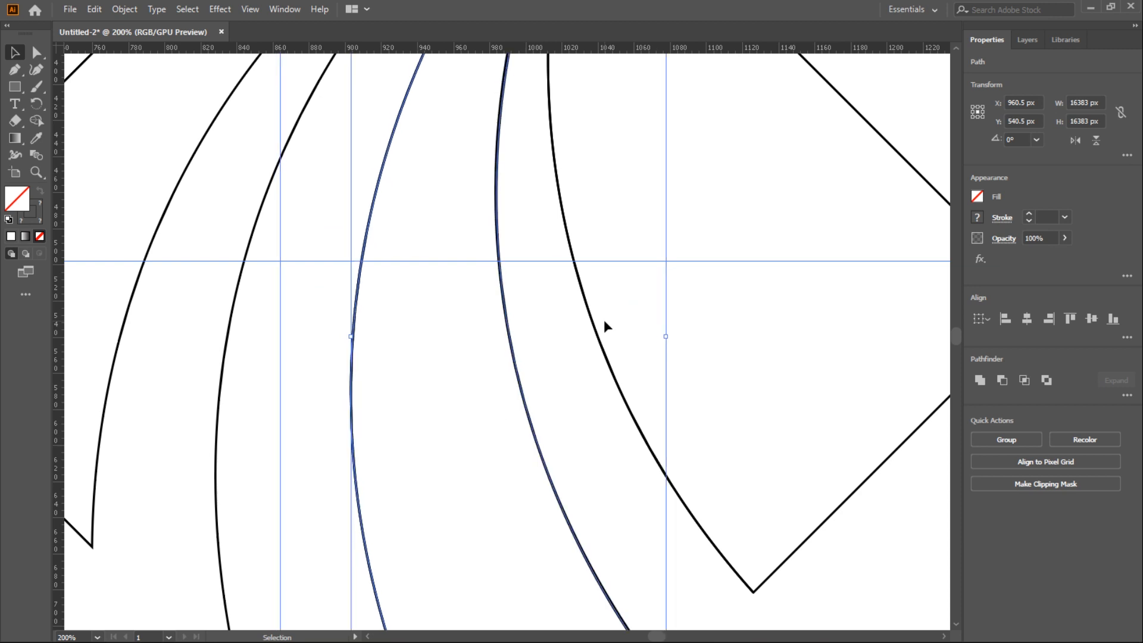
Nudge the strip slightly up to align its upper tip with the middle piece.
{"action": "scroll", "coordinate": [603, 320], "scroll_direction": "up", "scroll_amount": 10}
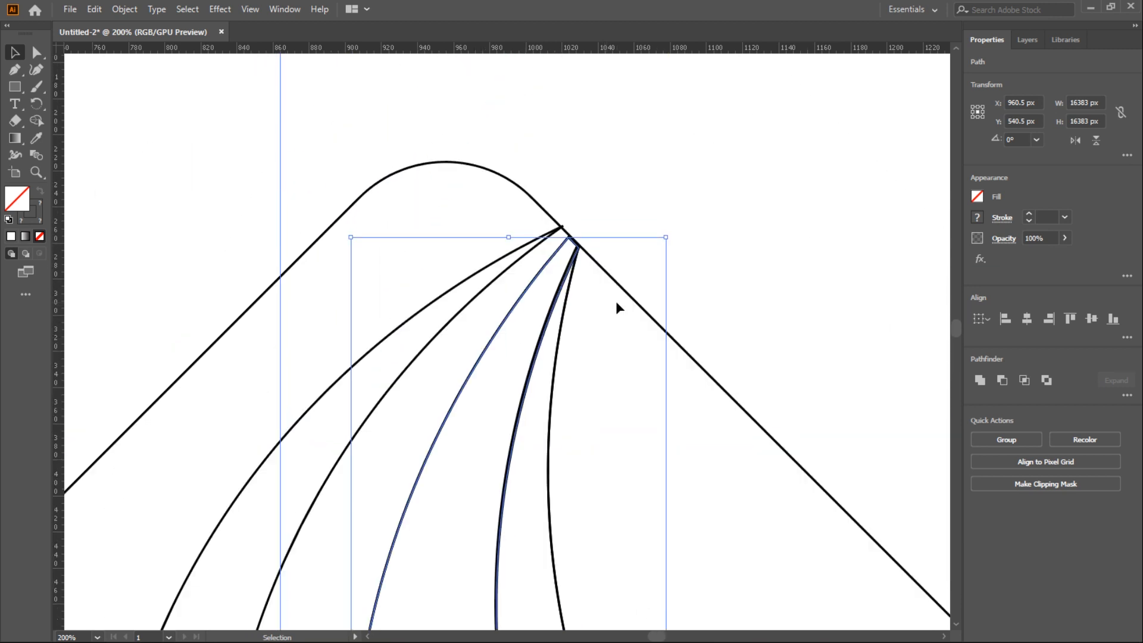
{"action": "key", "text": "Up"}
{"action": "key", "text": "Up"}
{"action": "key", "text": "Up"}
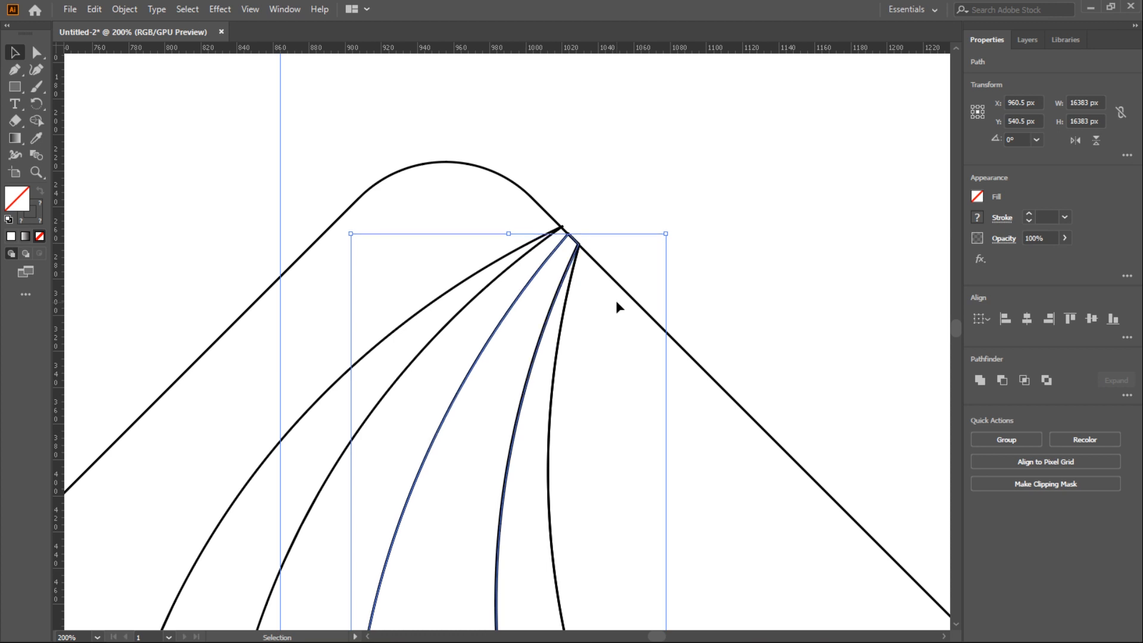
Check the strip's alignment along the middle piece's lower edge and in the whole diamond.
{"action": "scroll", "coordinate": [616, 301], "scroll_direction": "down", "scroll_amount": 13}
{"action": "scroll", "coordinate": [608, 320], "scroll_direction": "down", "scroll_amount": 5}
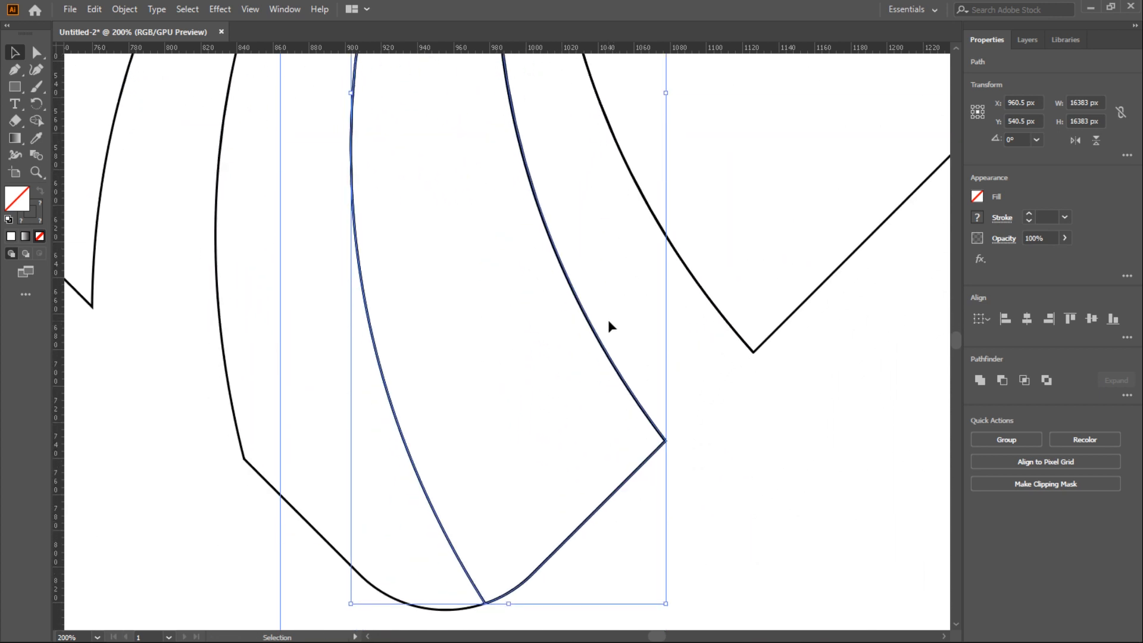
{"action": "scroll", "coordinate": [784, 408], "scroll_direction": "down", "scroll_amount": 1}
{"action": "scroll", "coordinate": [784, 408], "scroll_direction": "up", "scroll_amount": 2}
{"action": "key", "text": "a"}
{"action": "key", "text": "ctrl+minus"}
{"action": "key", "text": "ctrl+minus"}
{"action": "key", "text": "ctrl+minus"}
{"action": "key", "text": "ctrl+minus"}
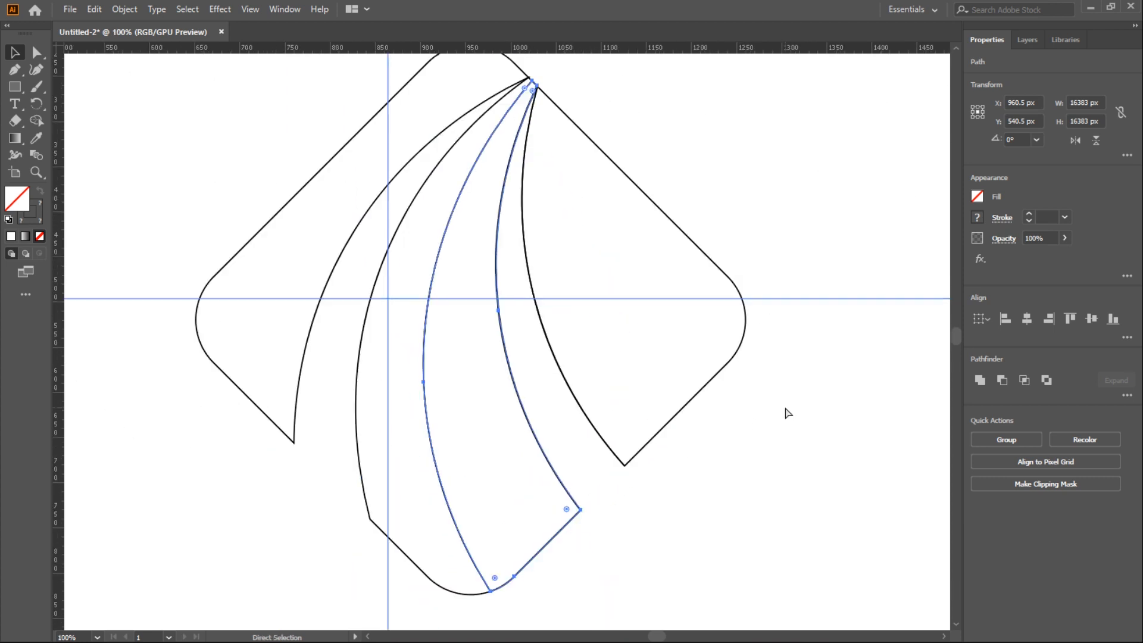
{"action": "key", "text": "v"}
{"action": "left_click", "coordinate": [759, 397]}
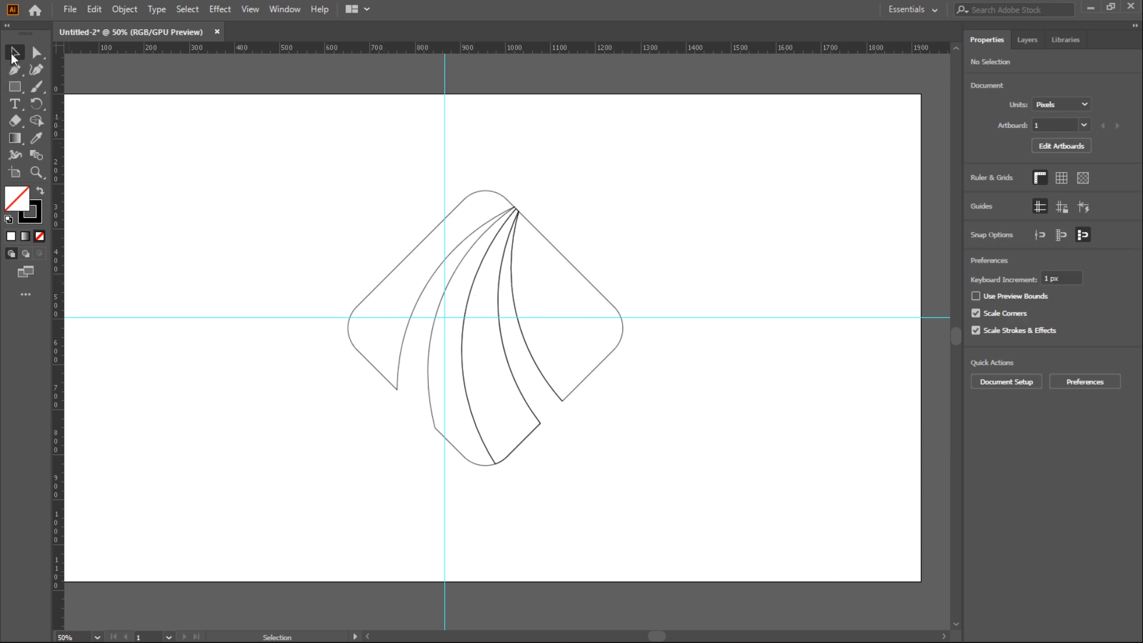
{"action": "mouse_move", "coordinate": [315, 172]}
{"action": "left_mouse_down"}
{"action": "mouse_move", "coordinate": [650, 426]}
{"action": "mouse_move", "coordinate": [690, 488]}
{"action": "left_mouse_up"}
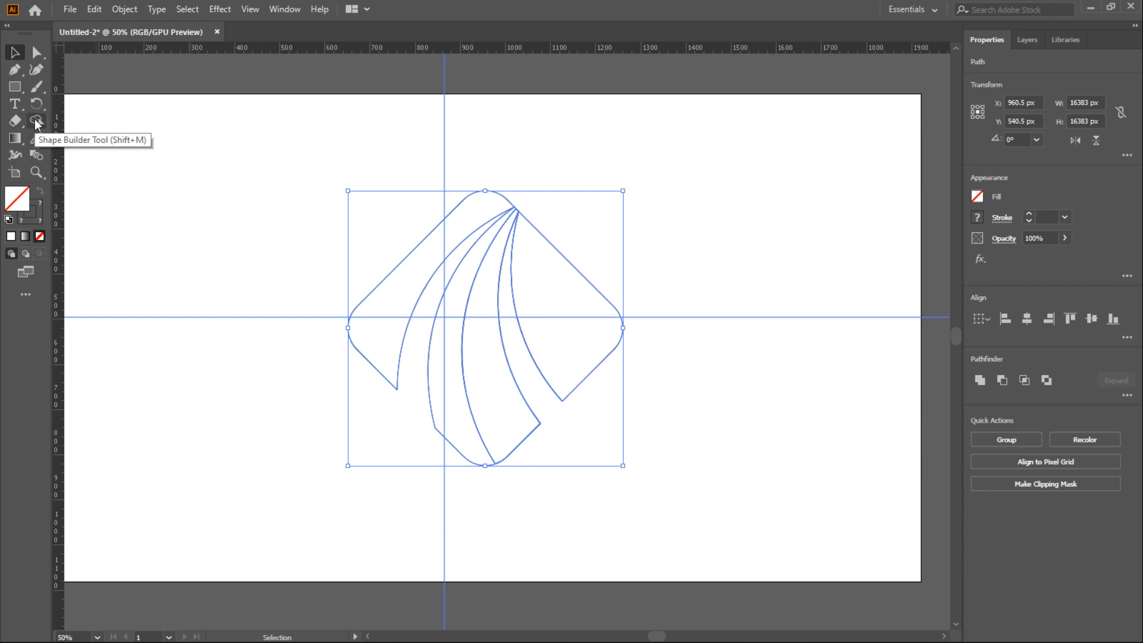
{"action": "left_click", "coordinate": [34, 119]}
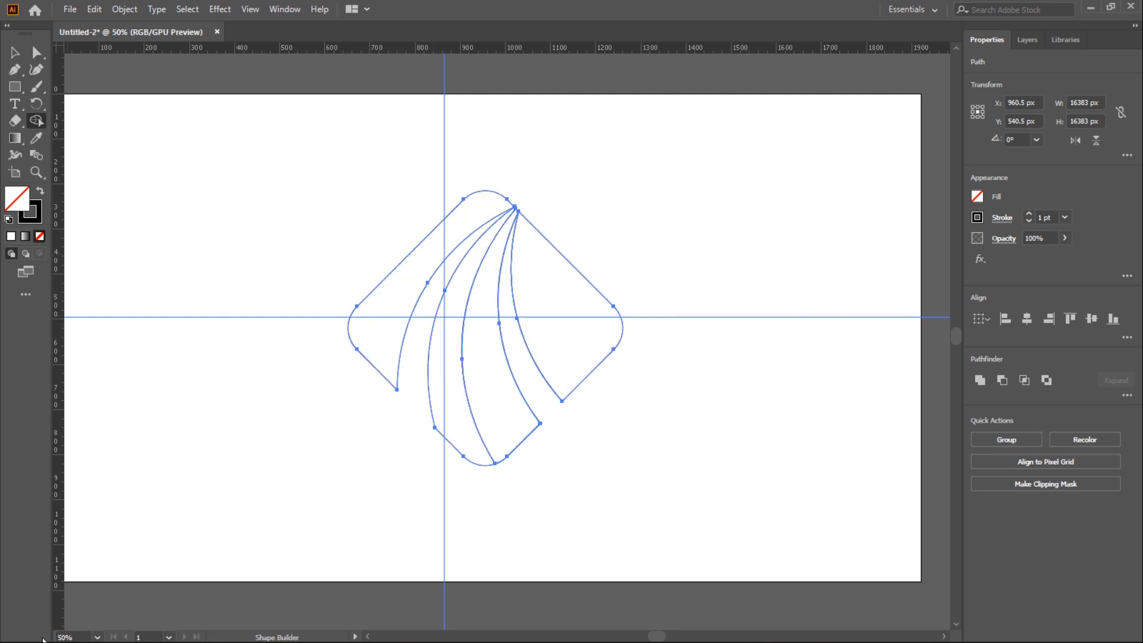
{"action": "left_click_drag", "start_coordinate": [522, 147], "coordinate": [315, 101]}
{"action": "key", "text": "v"}
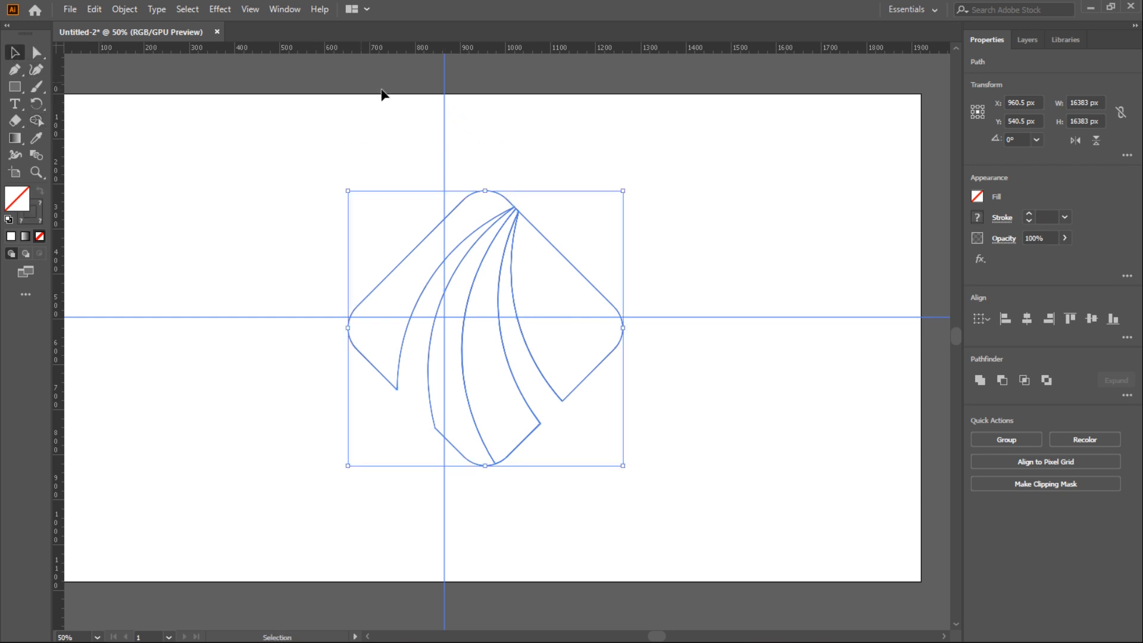
Delete the vertical guide and the horizontal guide from the artboard.
{"action": "left_click", "coordinate": [426, 111]}
{"action": "left_click_drag", "start_coordinate": [383, 93], "coordinate": [15, 156]}
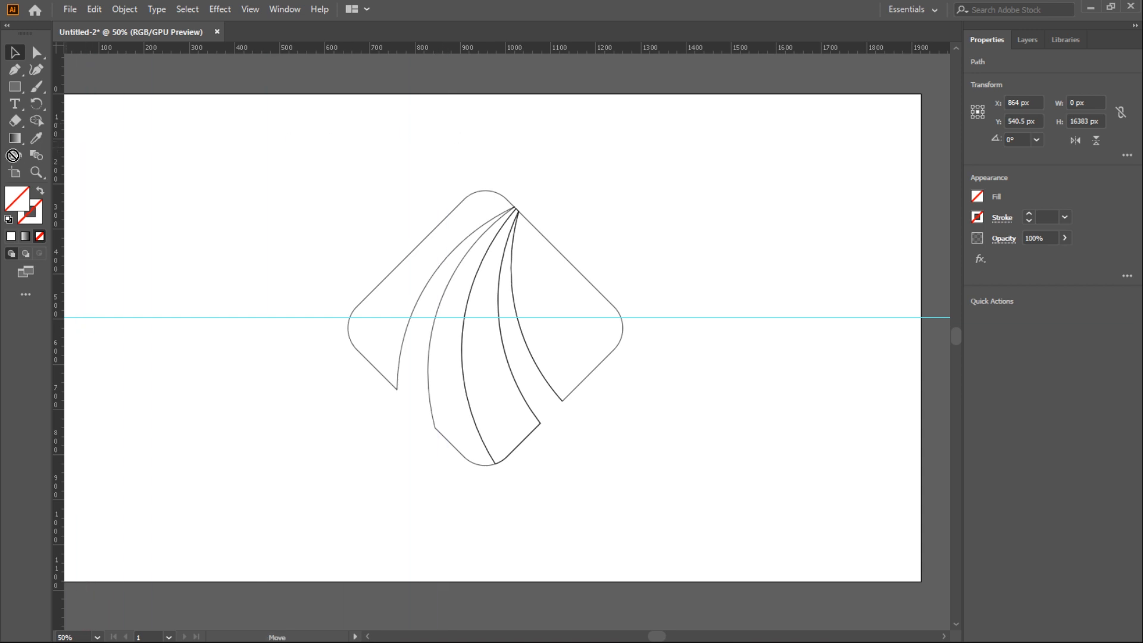
{"action": "left_click_drag", "start_coordinate": [704, 295], "coordinate": [736, 573]}
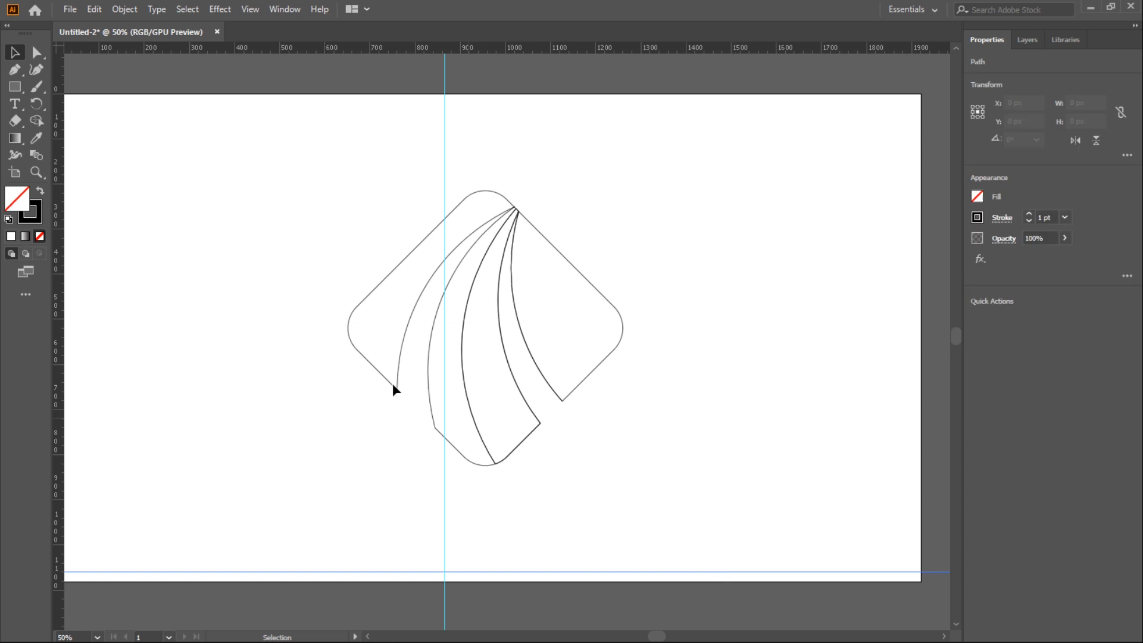
{"action": "left_click_drag", "start_coordinate": [446, 503], "coordinate": [269, 504]}
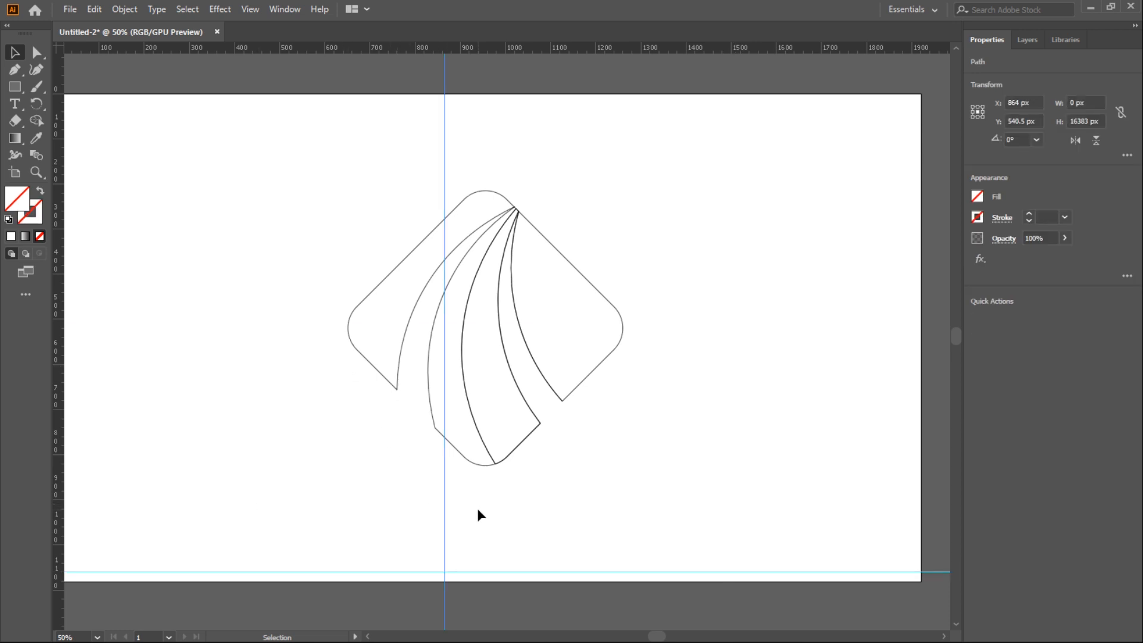
{"action": "key", "text": "Delete"}
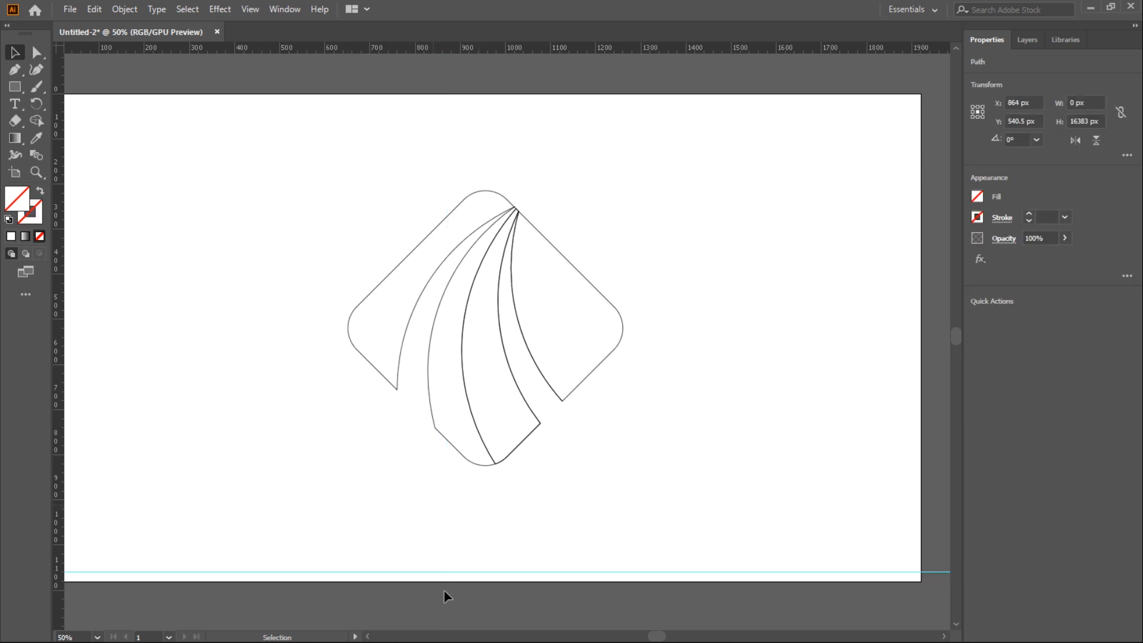
{"action": "left_click_drag", "start_coordinate": [479, 587], "coordinate": [481, 588]}
{"action": "key", "text": "Delete"}
Fill the diamond's left piece with the pure blue swatch.
{"action": "scroll", "coordinate": [681, 363], "scroll_direction": "up", "scroll_amount": 1}
{"action": "left_click", "coordinate": [422, 260]}
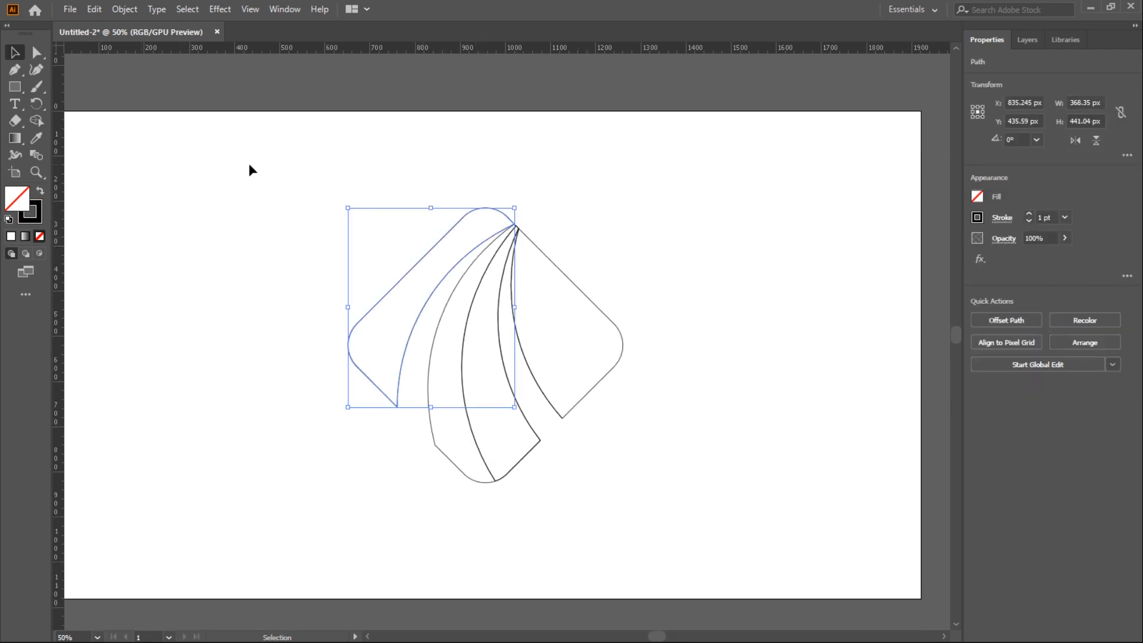
{"action": "left_click", "coordinate": [977, 196]}
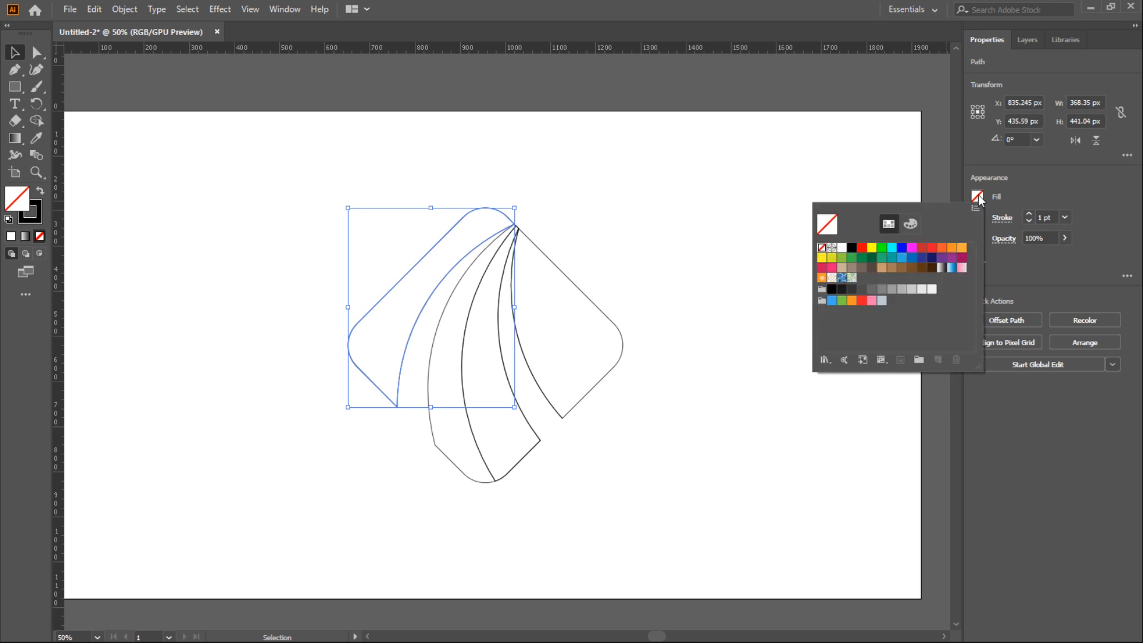
{"action": "left_click", "coordinate": [902, 250]}
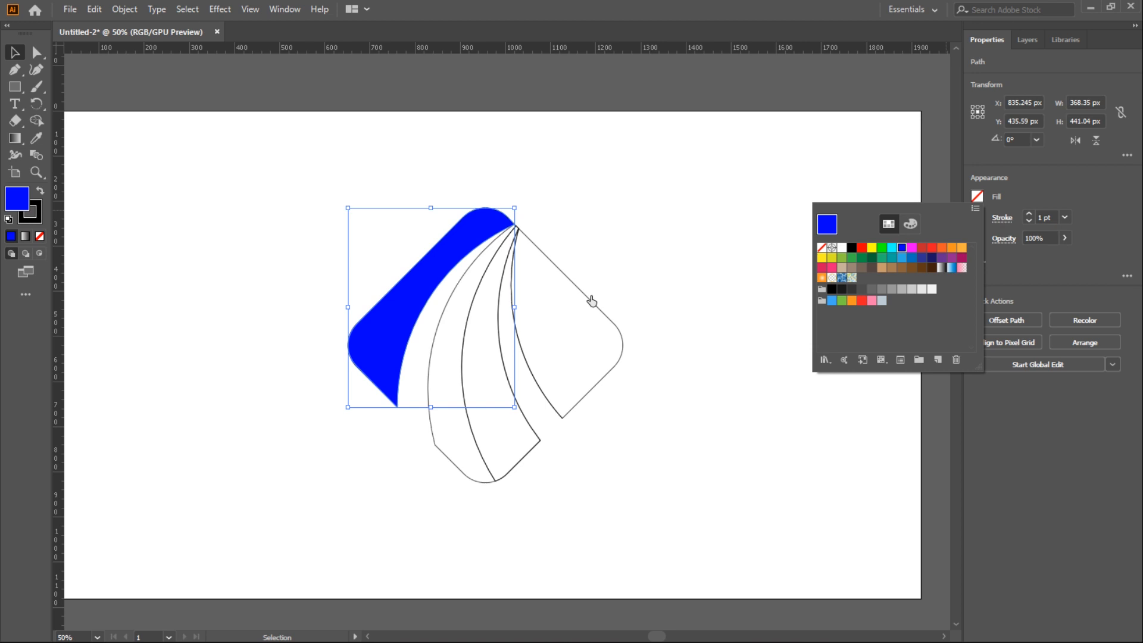
Fill the diamond's middle piece with the orange swatch.
{"action": "left_click", "coordinate": [441, 325]}
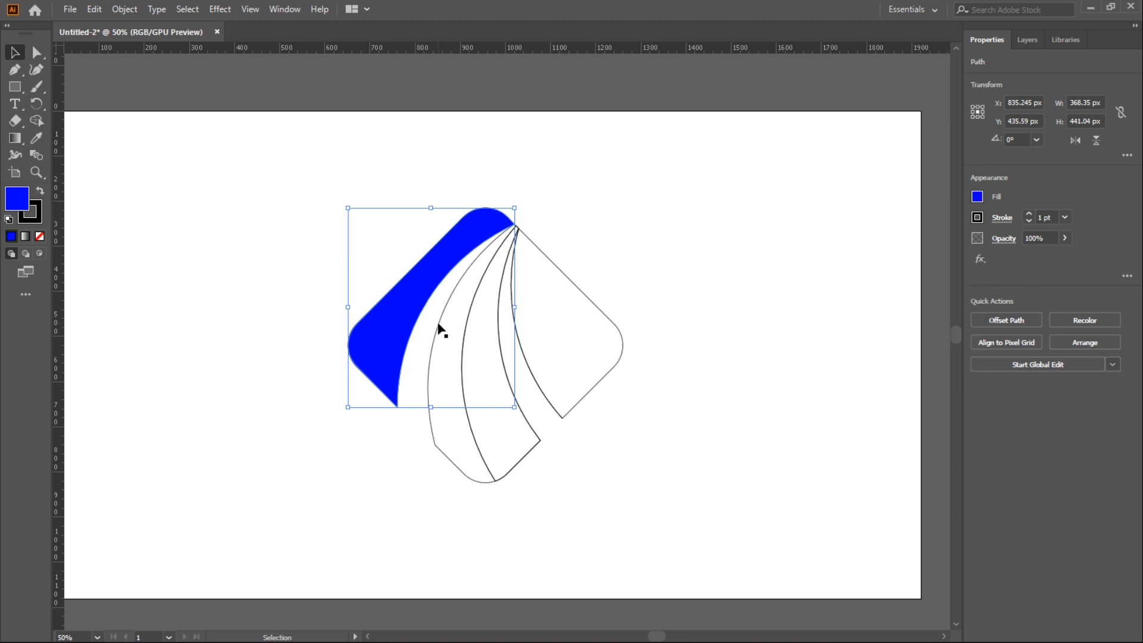
{"action": "left_click", "coordinate": [440, 326]}
{"action": "left_click", "coordinate": [977, 198]}
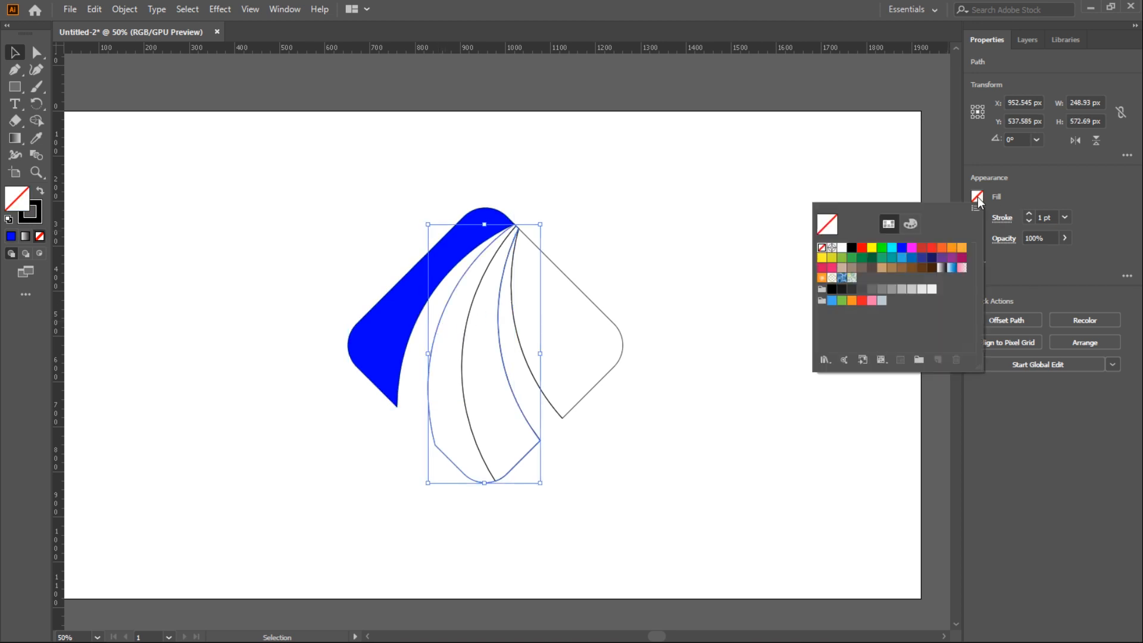
{"action": "left_click", "coordinate": [951, 249]}
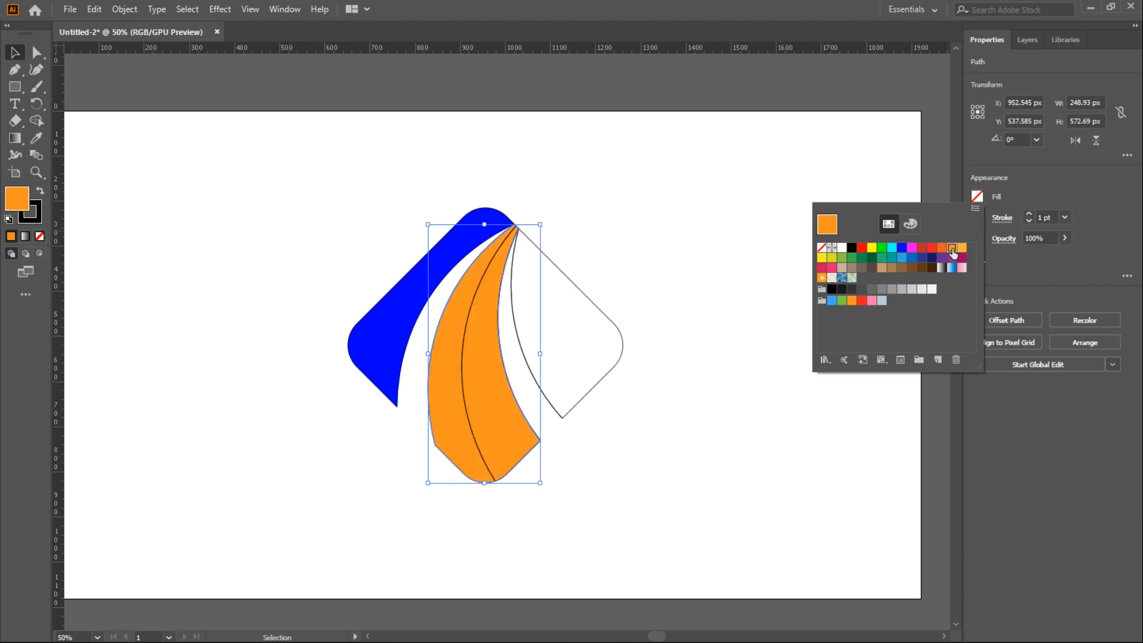
{"action": "left_click", "coordinate": [467, 350]}
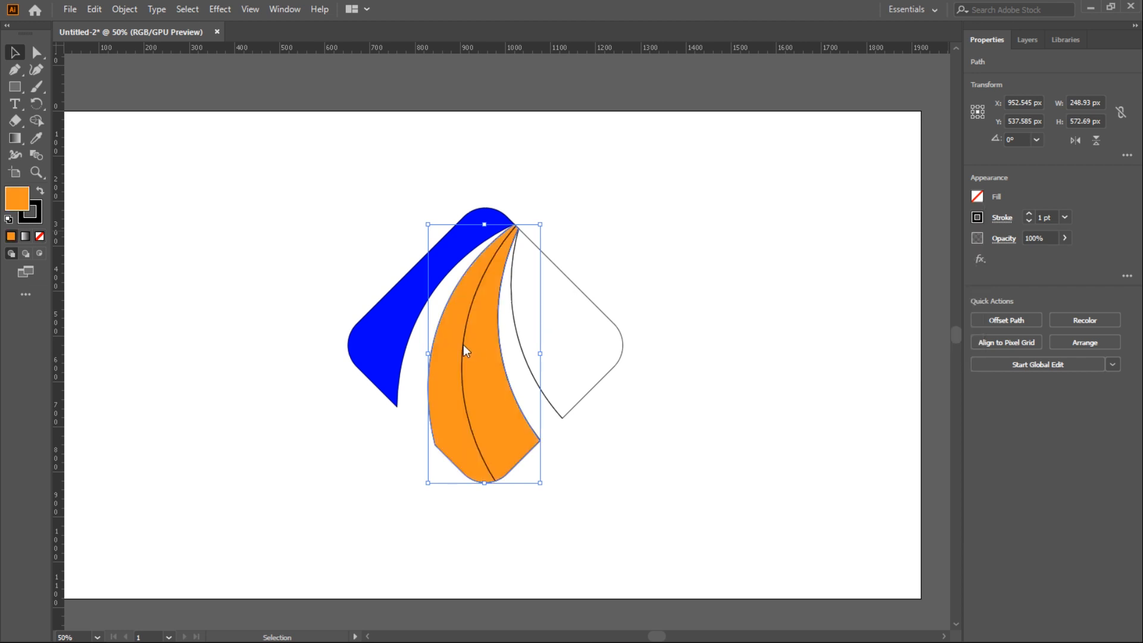
Fill the diamond's right piece with the bright red swatch.
{"action": "left_click", "coordinate": [604, 311]}
{"action": "left_click", "coordinate": [978, 197]}
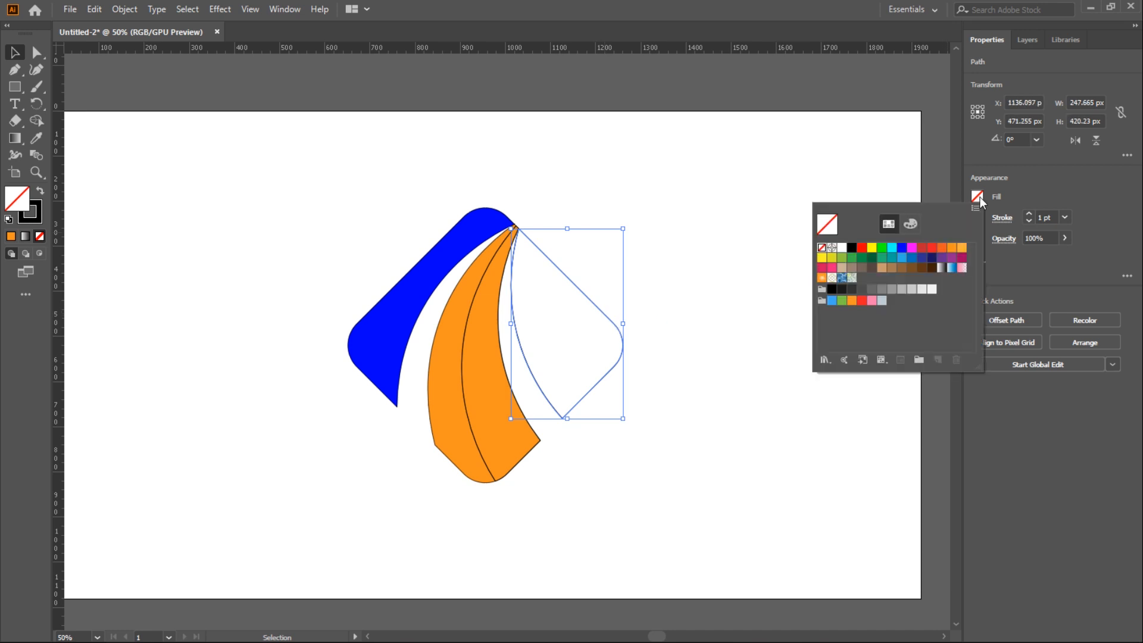
{"action": "left_click", "coordinate": [932, 247]}
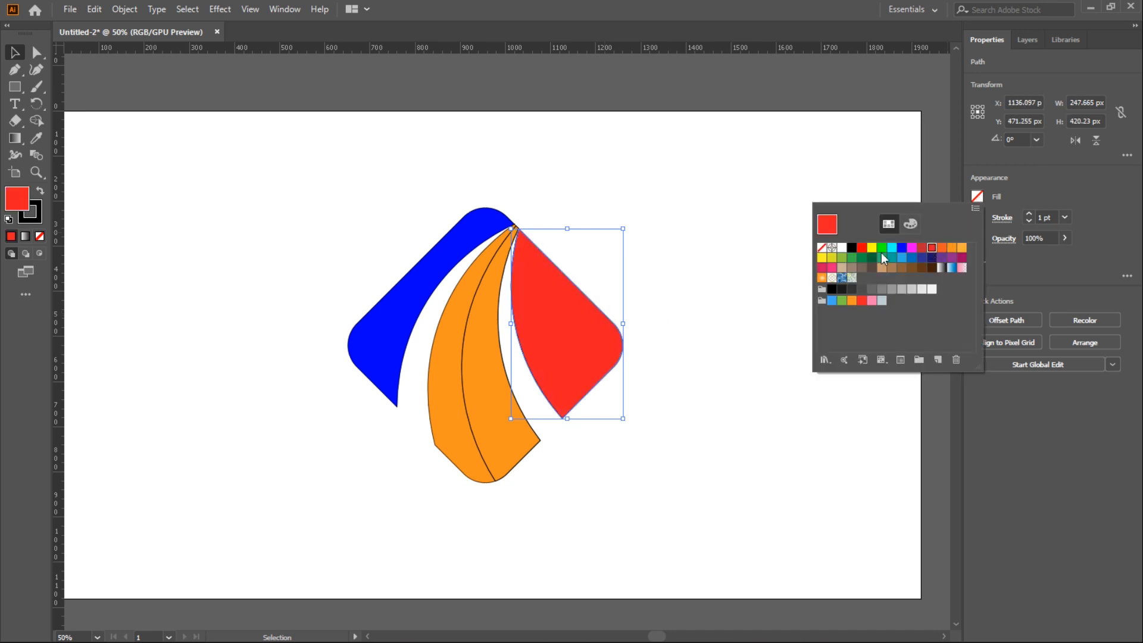
{"action": "left_click", "coordinate": [734, 229]}
Fill the middle piece and the strip overlaid on it with the white-to-black linear gradient swatch.
{"action": "left_click", "coordinate": [467, 412]}
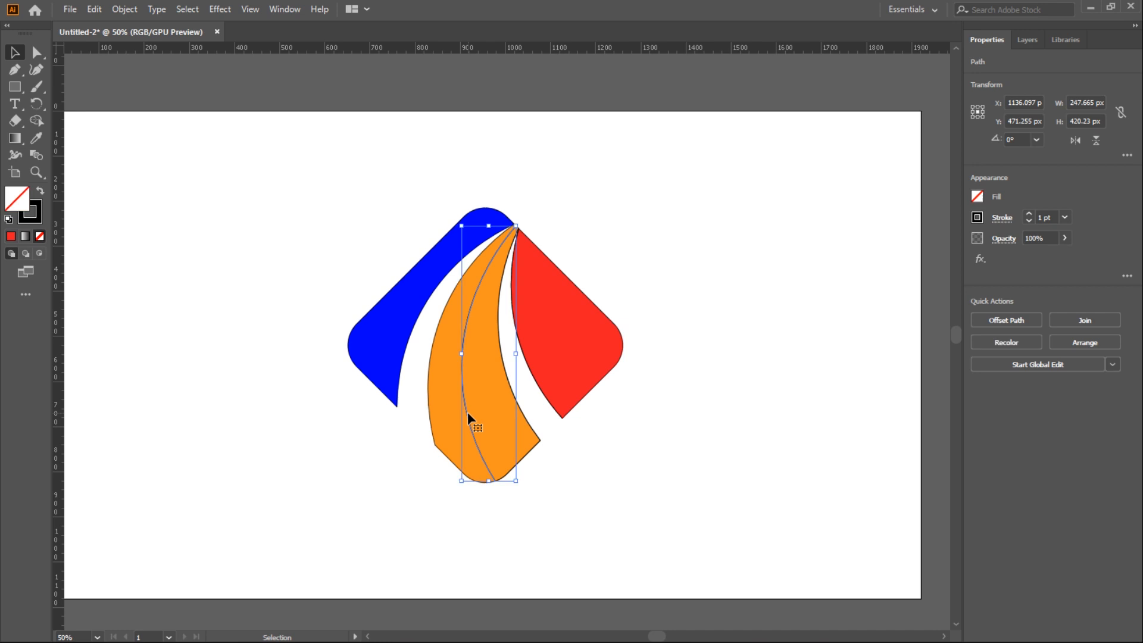
{"action": "left_click", "coordinate": [463, 396], "text": "shift"}
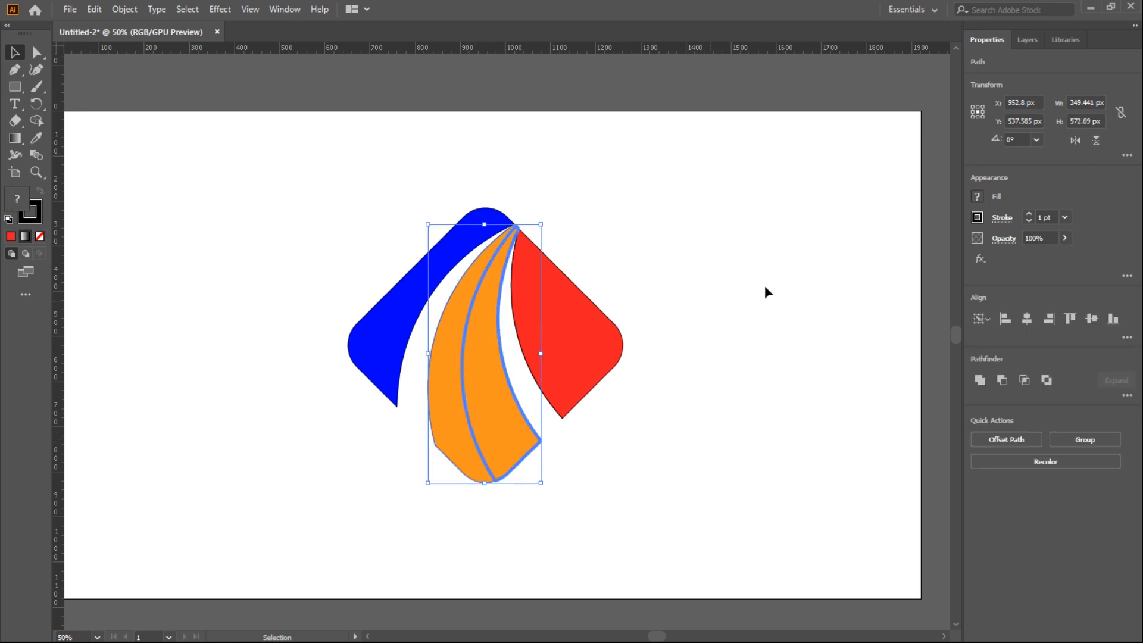
{"action": "left_click", "coordinate": [977, 197]}
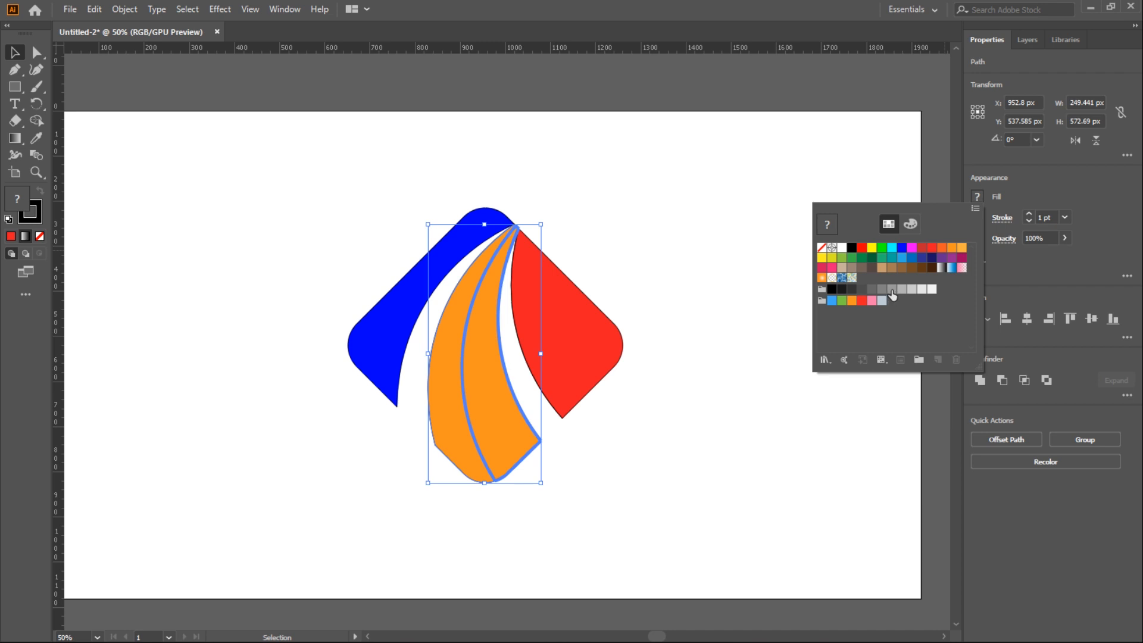
{"action": "left_click", "coordinate": [941, 268]}
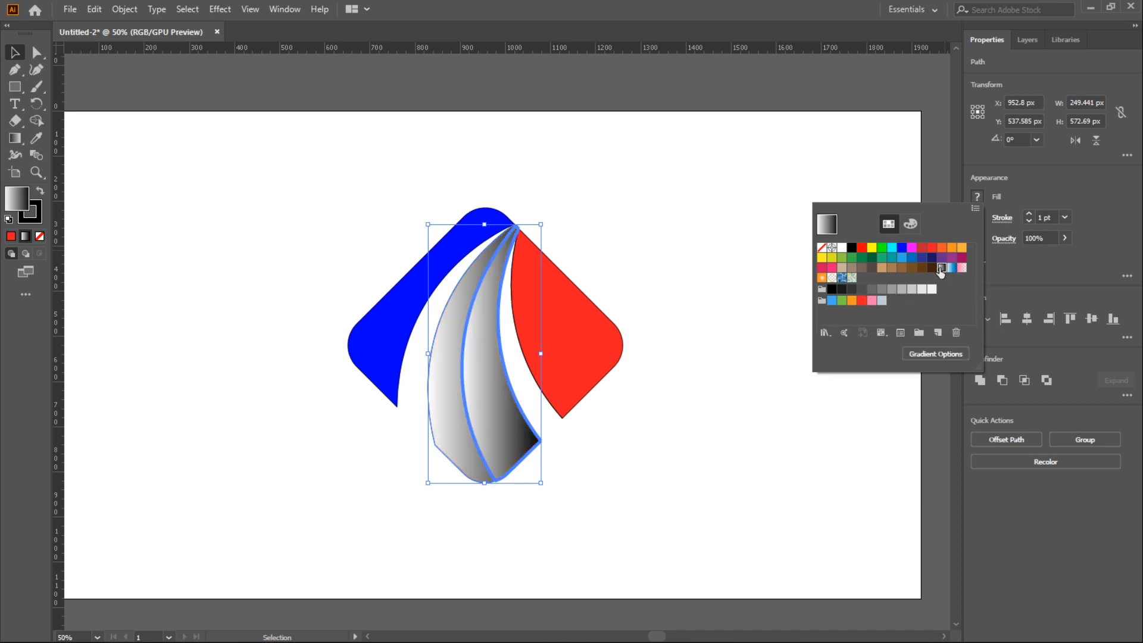
{"action": "left_click", "coordinate": [704, 419]}
{"action": "left_click", "coordinate": [608, 495]}
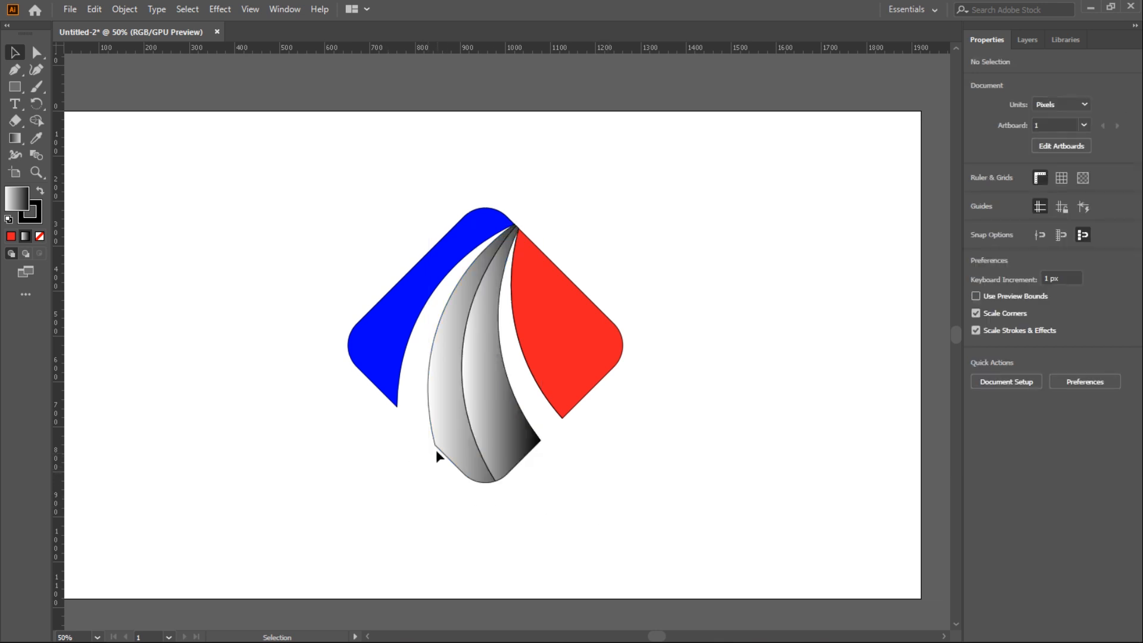
Fill the middle piece underneath the strip with the orange swatch again, keeping the gradient on the strip.
{"action": "left_click", "coordinate": [438, 452]}
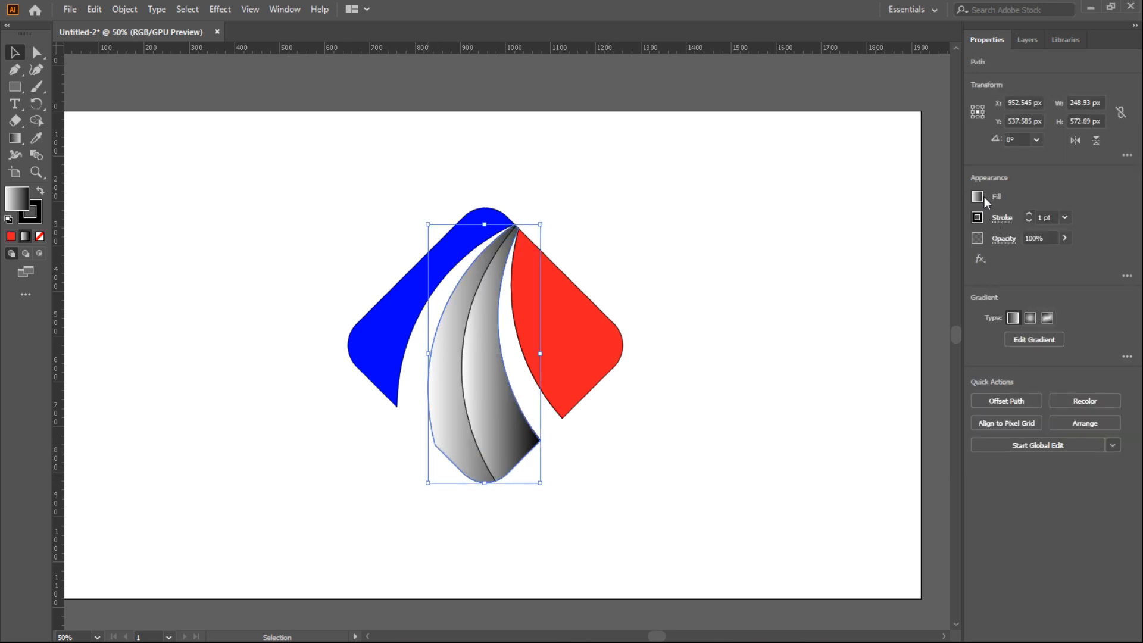
{"action": "left_click", "coordinate": [979, 197]}
{"action": "left_click", "coordinate": [951, 248]}
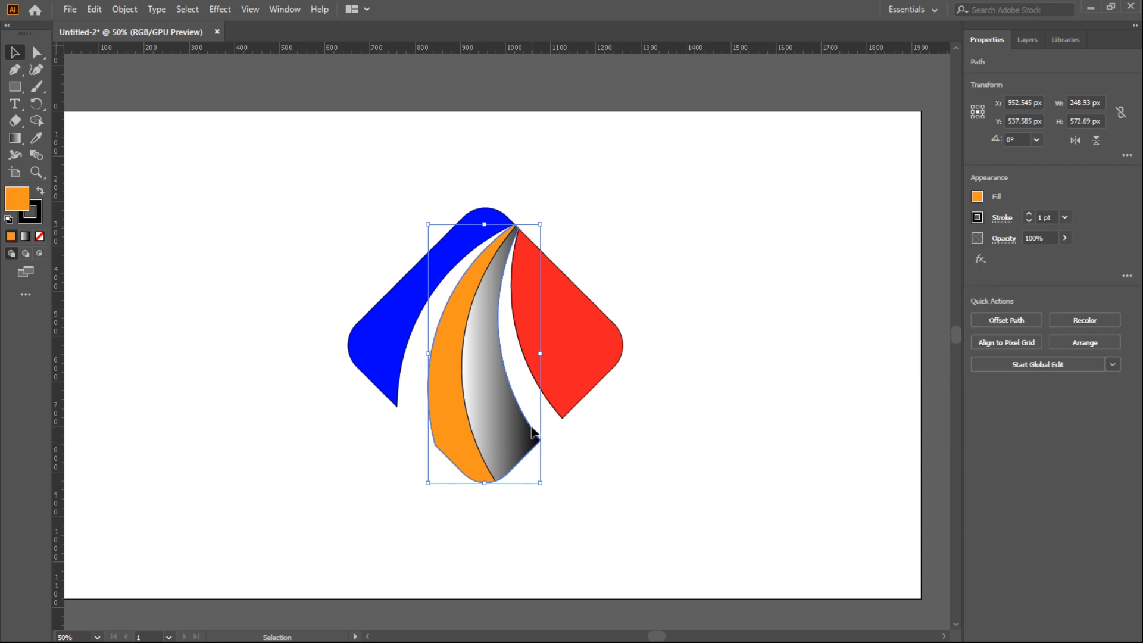
{"action": "left_click", "coordinate": [524, 456]}
Change the black end stop of the strip's gradient to the same orange as the middle piece.
{"action": "left_click", "coordinate": [508, 401]}
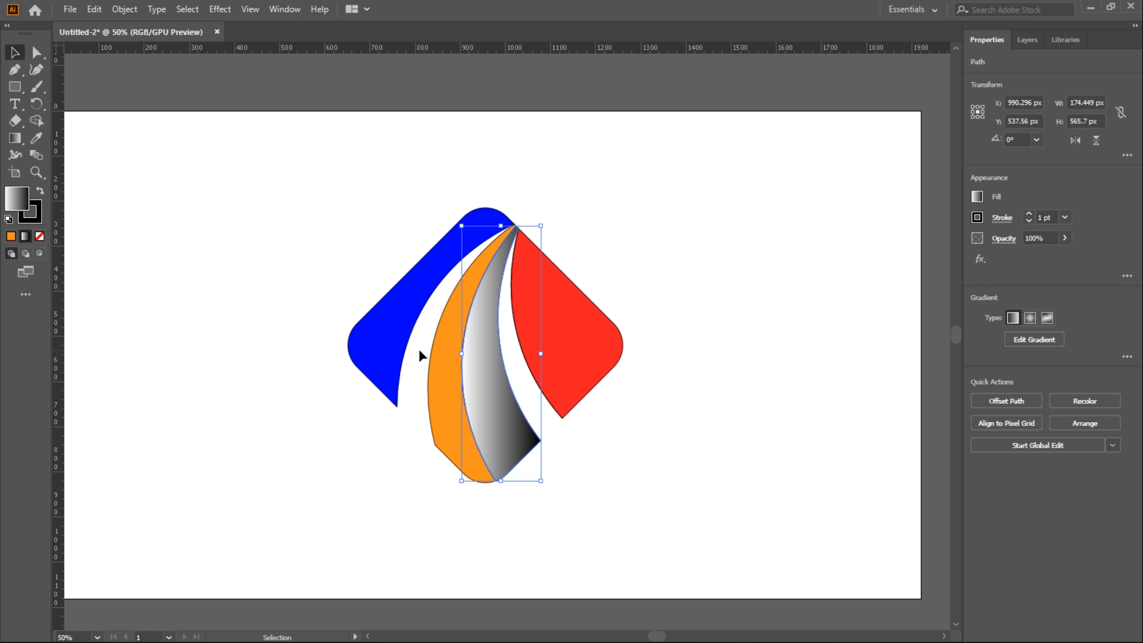
{"action": "left_click", "coordinate": [976, 197]}
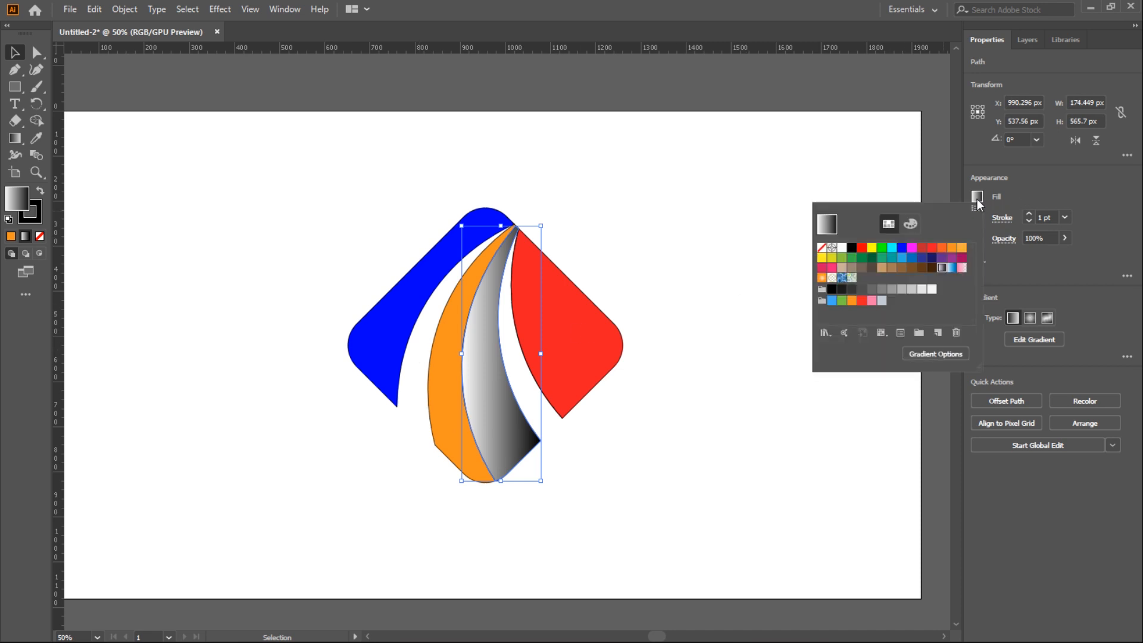
{"action": "left_click", "coordinate": [921, 360]}
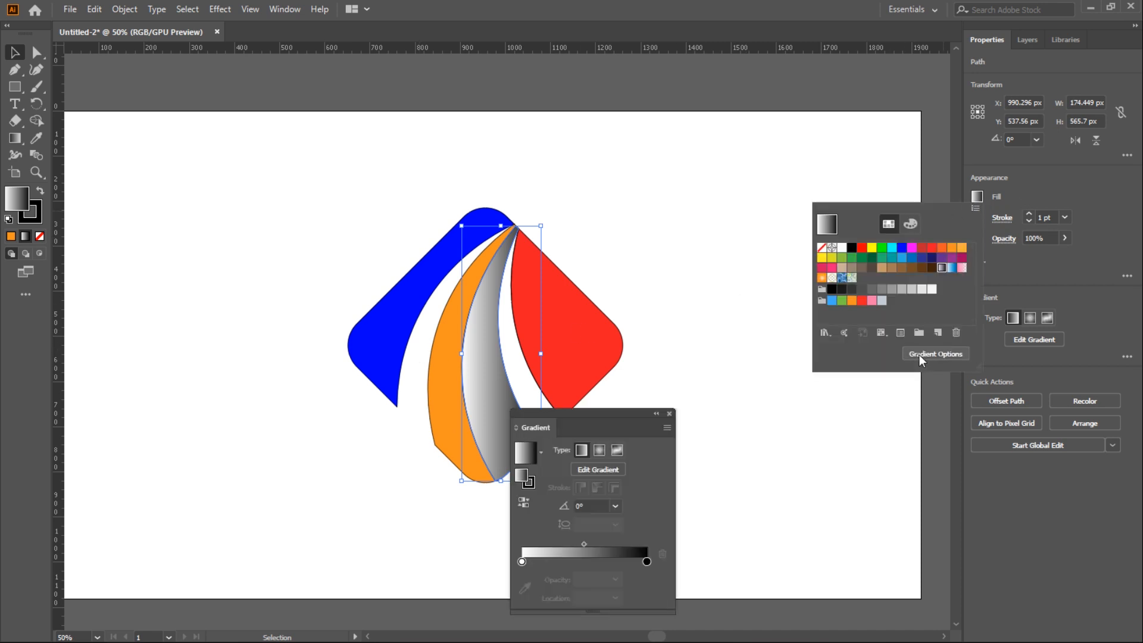
{"action": "left_click_drag", "start_coordinate": [603, 418], "coordinate": [750, 283]}
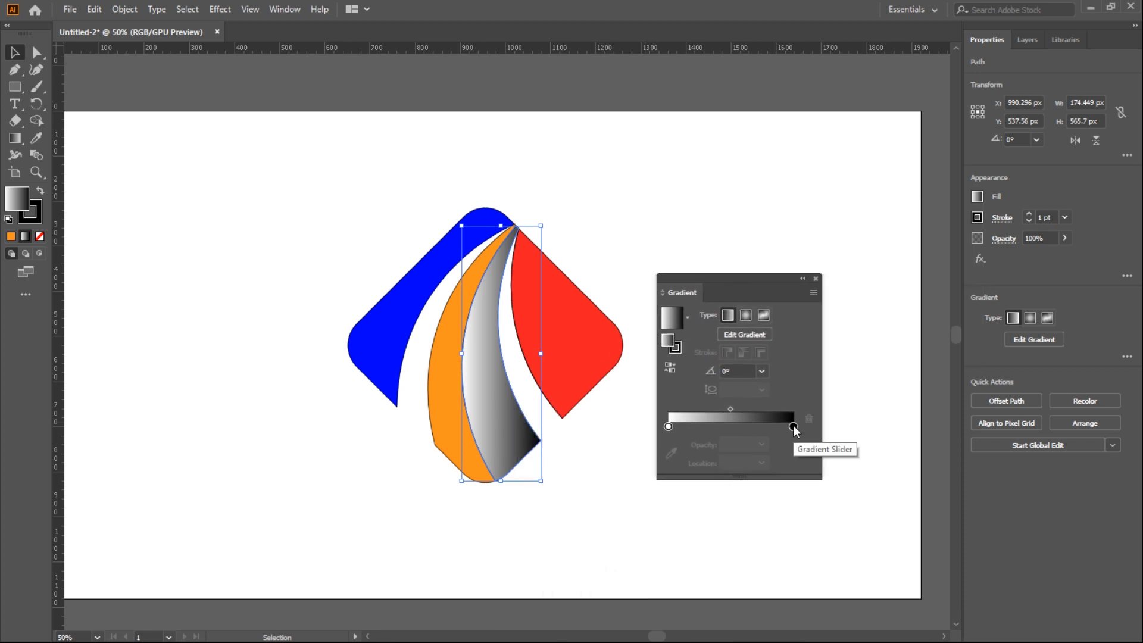
{"action": "left_click_drag", "start_coordinate": [793, 425], "coordinate": [788, 426]}
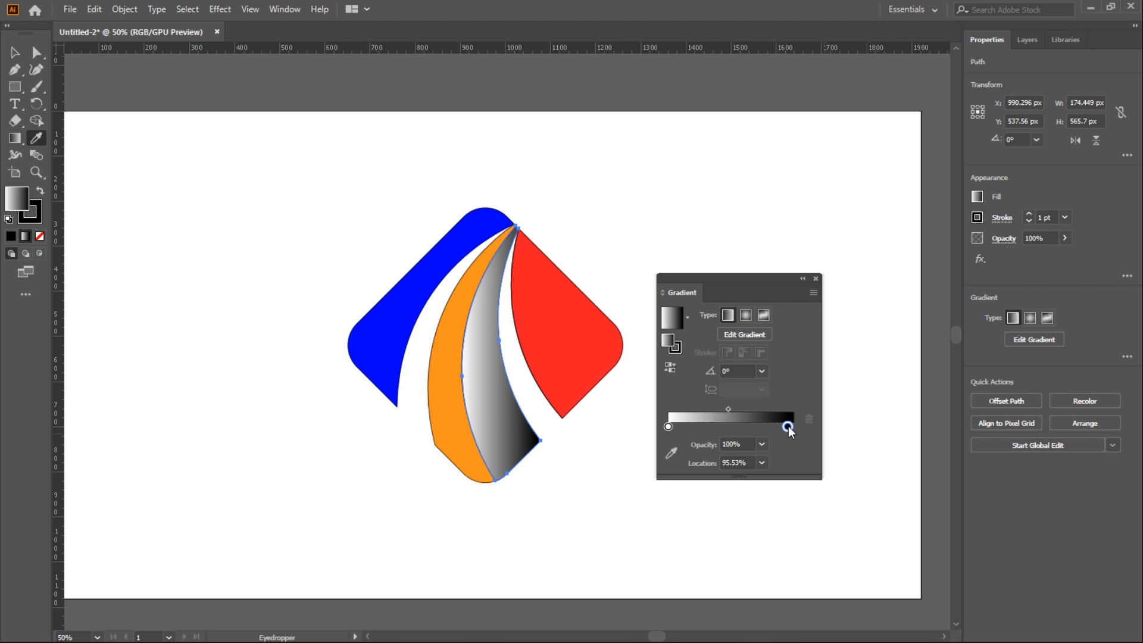
{"action": "double_click", "coordinate": [788, 426]}
{"action": "left_click", "coordinate": [730, 471]}
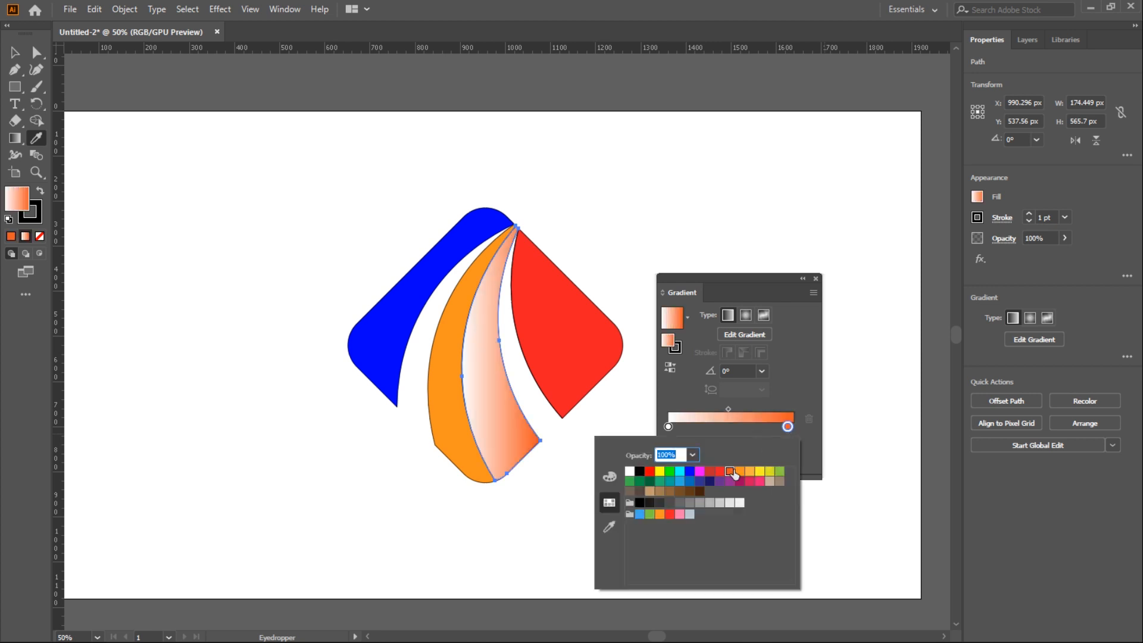
{"action": "left_click", "coordinate": [742, 471]}
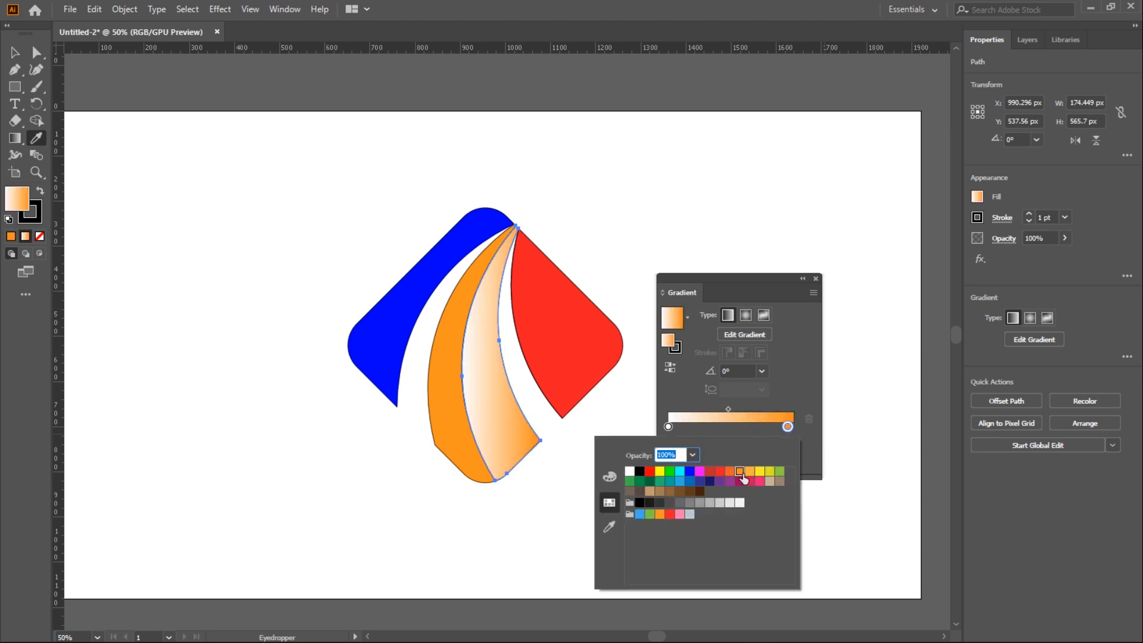
{"action": "left_click", "coordinate": [788, 426]}
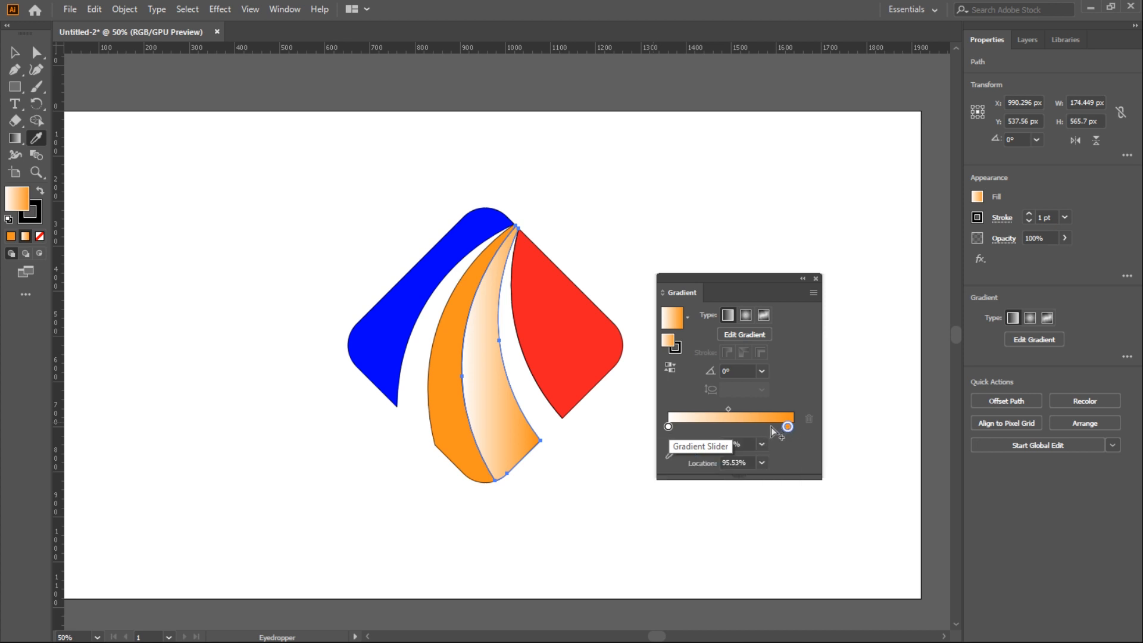
Position the strip's gradient stops with the white one at about 1% and the orange one at about 51%.
{"action": "left_click_drag", "start_coordinate": [788, 428], "coordinate": [736, 428]}
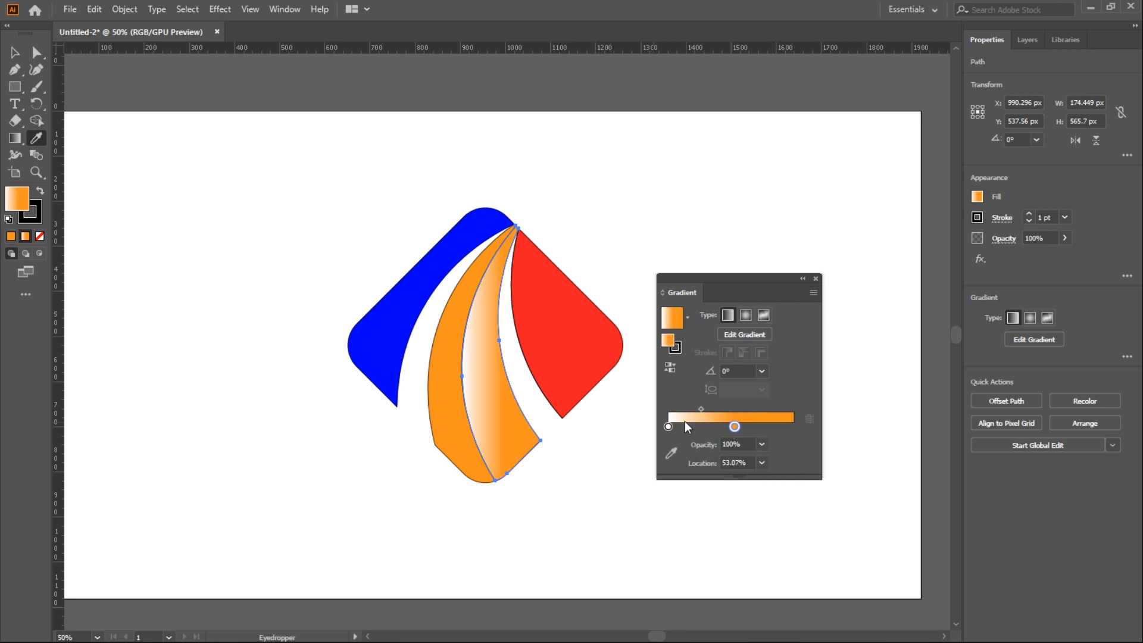
{"action": "left_click", "coordinate": [667, 426]}
{"action": "mouse_move", "coordinate": [668, 426]}
{"action": "left_mouse_down"}
{"action": "mouse_move", "coordinate": [749, 427]}
{"action": "mouse_move", "coordinate": [667, 426]}
{"action": "left_mouse_up"}
{"action": "left_click", "coordinate": [683, 426]}
{"action": "left_click", "coordinate": [737, 427]}
{"action": "mouse_move", "coordinate": [751, 426]}
{"action": "left_mouse_down"}
{"action": "mouse_move", "coordinate": [734, 426]}
{"action": "mouse_move", "coordinate": [764, 427]}
{"action": "left_mouse_up"}
{"action": "mouse_move", "coordinate": [691, 426]}
{"action": "left_mouse_down"}
{"action": "mouse_move", "coordinate": [726, 424]}
{"action": "mouse_move", "coordinate": [669, 426]}
{"action": "left_mouse_up"}
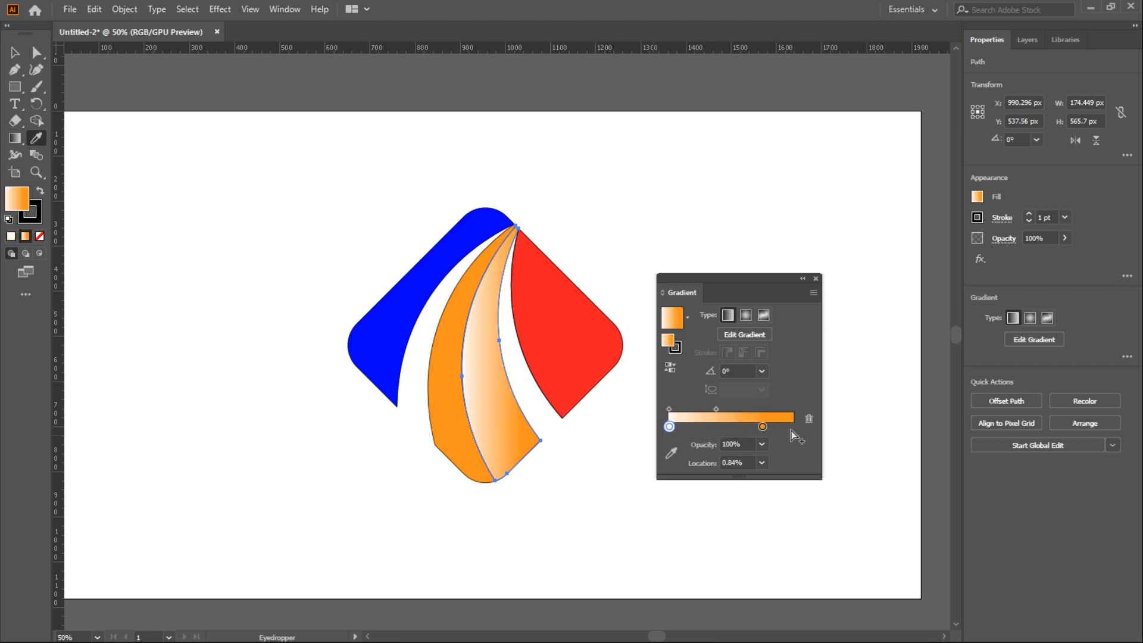
{"action": "left_click_drag", "start_coordinate": [761, 427], "coordinate": [732, 428]}
Set the opacity of the strip gradient's orange stop to 70%.
{"action": "left_click", "coordinate": [762, 444]}
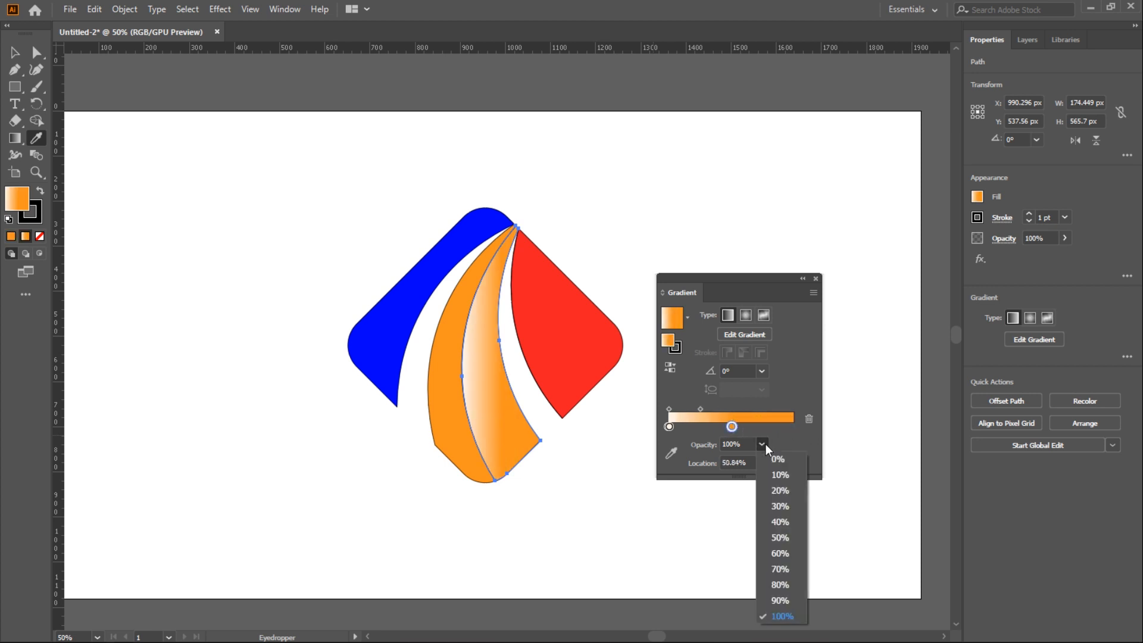
{"action": "left_click", "coordinate": [780, 538]}
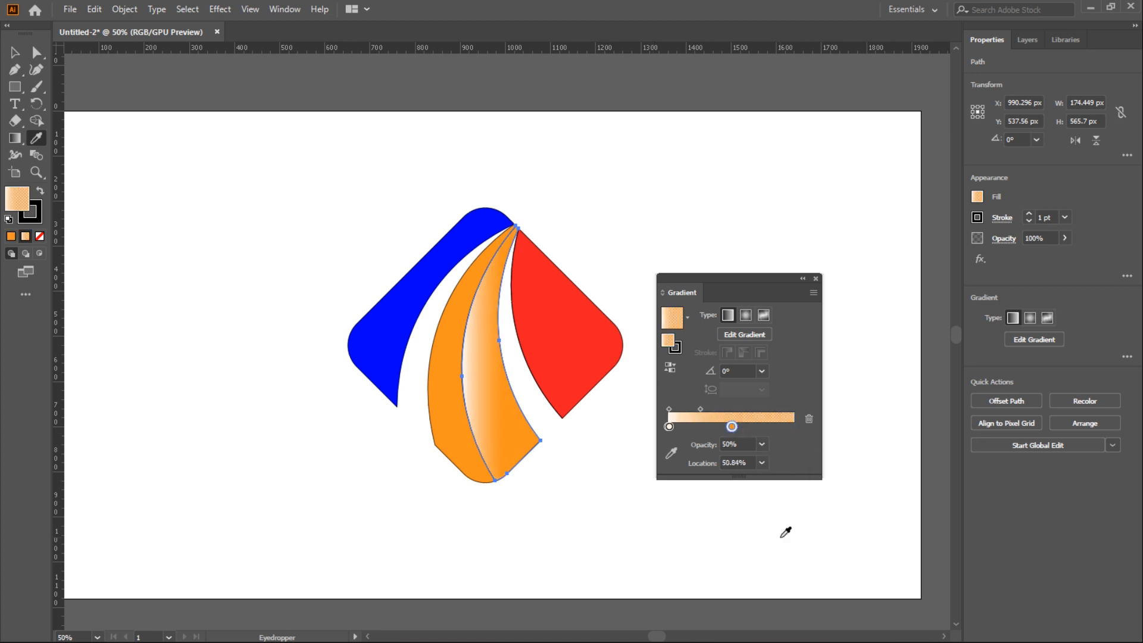
{"action": "left_click", "coordinate": [761, 444]}
{"action": "left_click", "coordinate": [778, 569]}
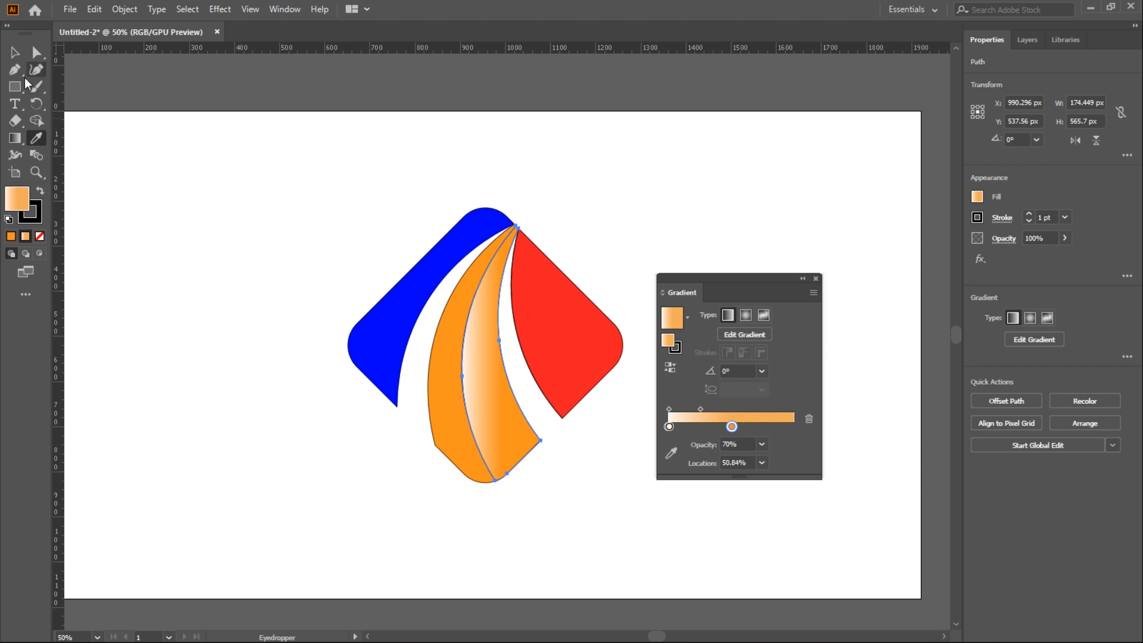
Remove the stroke from all pieces of the diamond and close the gradient settings.
{"action": "left_click", "coordinate": [21, 55]}
{"action": "left_click", "coordinate": [299, 223]}
{"action": "left_click_drag", "start_coordinate": [326, 180], "coordinate": [667, 519]}
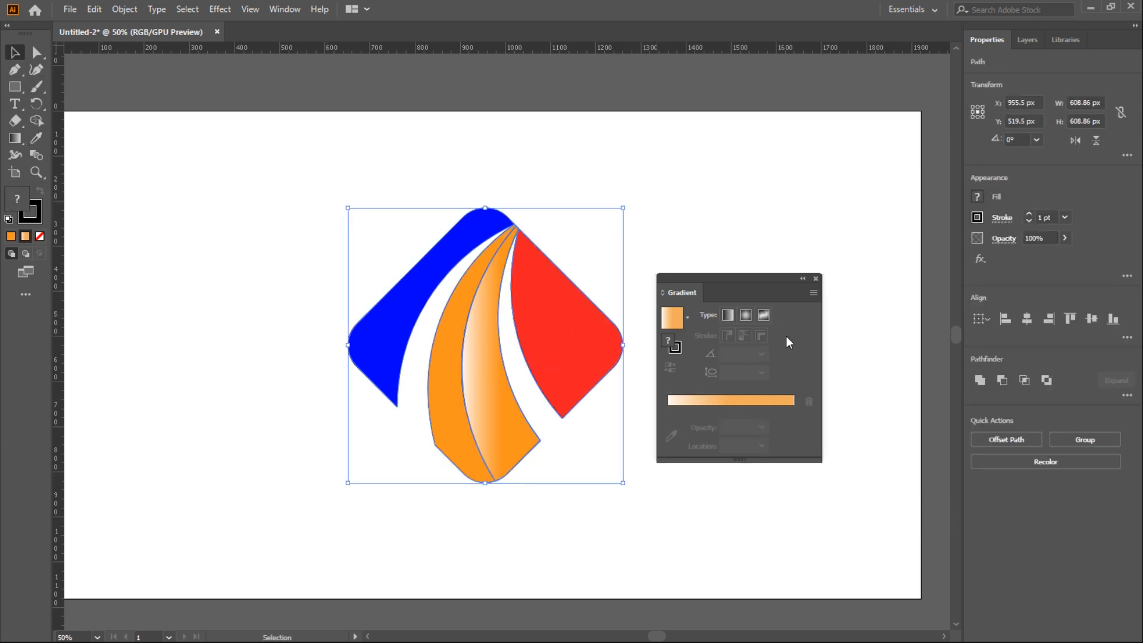
{"action": "left_click", "coordinate": [978, 217]}
{"action": "left_click", "coordinate": [823, 268]}
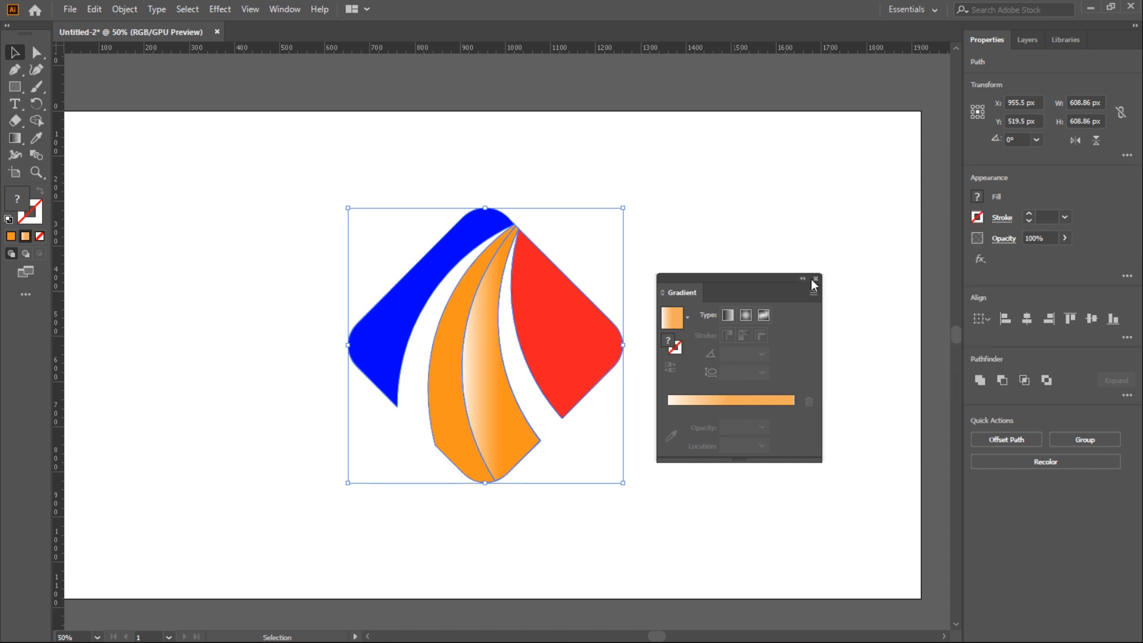
{"action": "left_click", "coordinate": [815, 279]}
{"action": "left_click", "coordinate": [830, 340]}
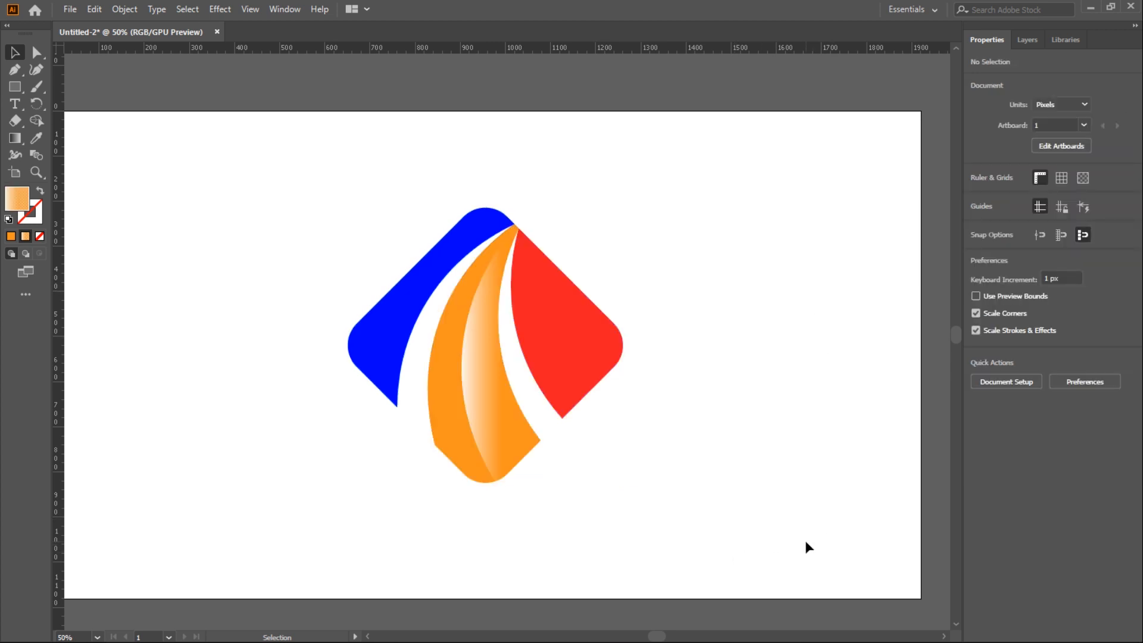
Place a horizontal and a vertical guide crossing at the center of the diamond.
{"action": "scroll", "coordinate": [805, 541], "scroll_direction": "down", "scroll_amount": 2}
{"action": "scroll", "coordinate": [806, 543], "scroll_direction": "up", "scroll_amount": 1}
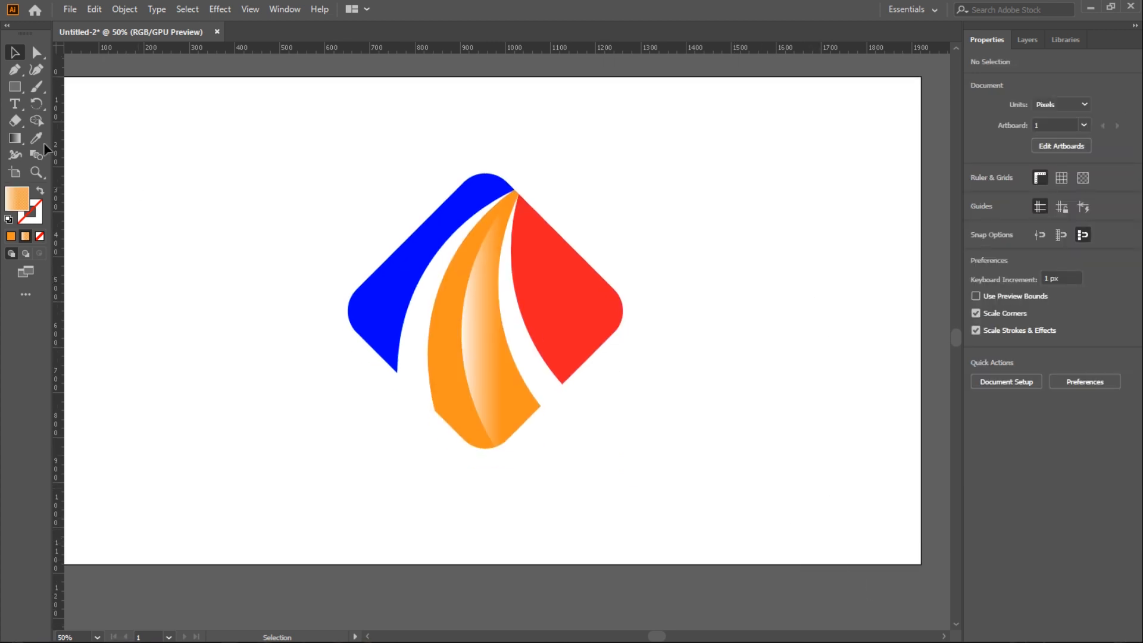
{"action": "left_click_drag", "start_coordinate": [525, 64], "coordinate": [559, 98]}
{"action": "left_click_drag", "start_coordinate": [528, 58], "coordinate": [530, 314]}
{"action": "left_click", "coordinate": [265, 170]}
{"action": "left_click_drag", "start_coordinate": [55, 270], "coordinate": [488, 281]}
{"action": "left_click", "coordinate": [618, 187]}
Rotate the whole diamond about 92° counterclockwise around its center.
{"action": "left_click_drag", "start_coordinate": [318, 117], "coordinate": [631, 452]}
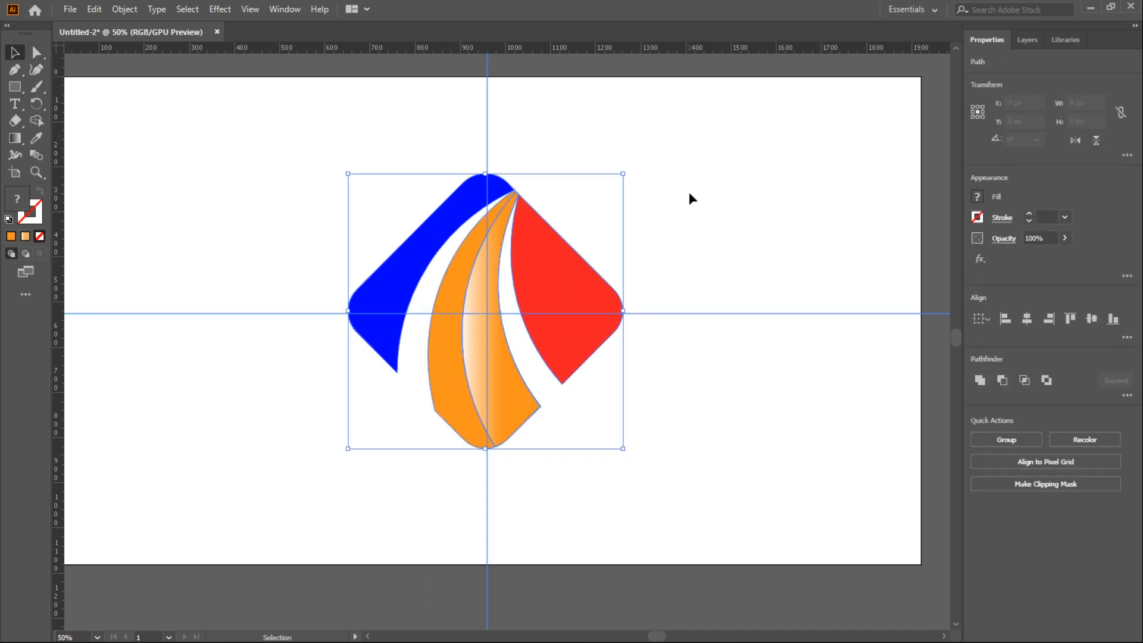
{"action": "left_click_drag", "start_coordinate": [629, 171], "coordinate": [384, 214]}
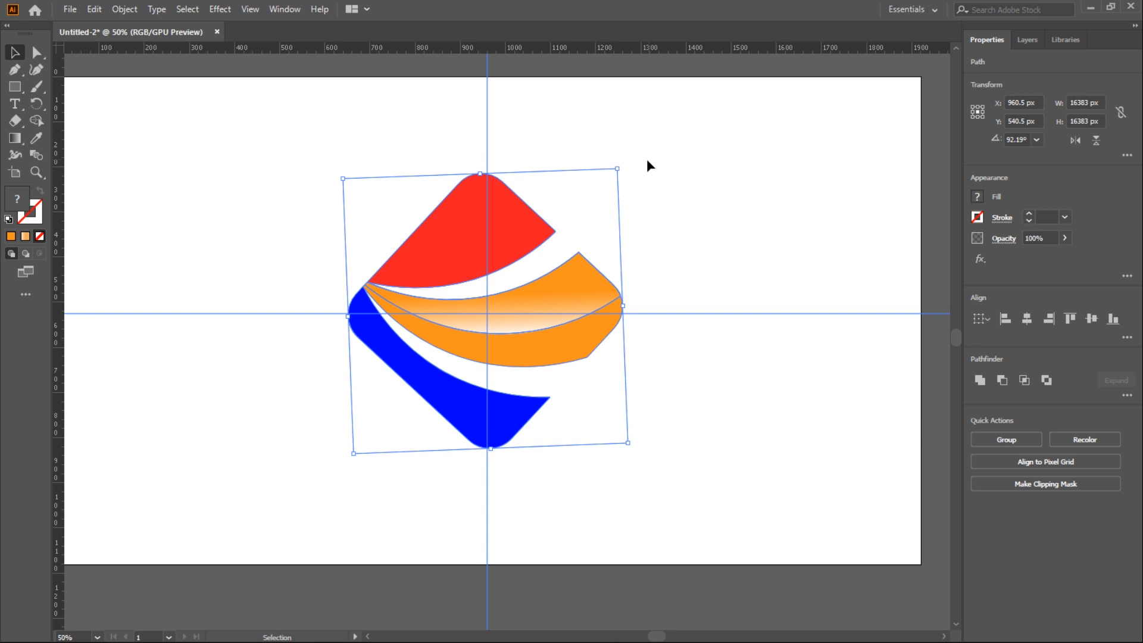
{"action": "left_click", "coordinate": [639, 481]}
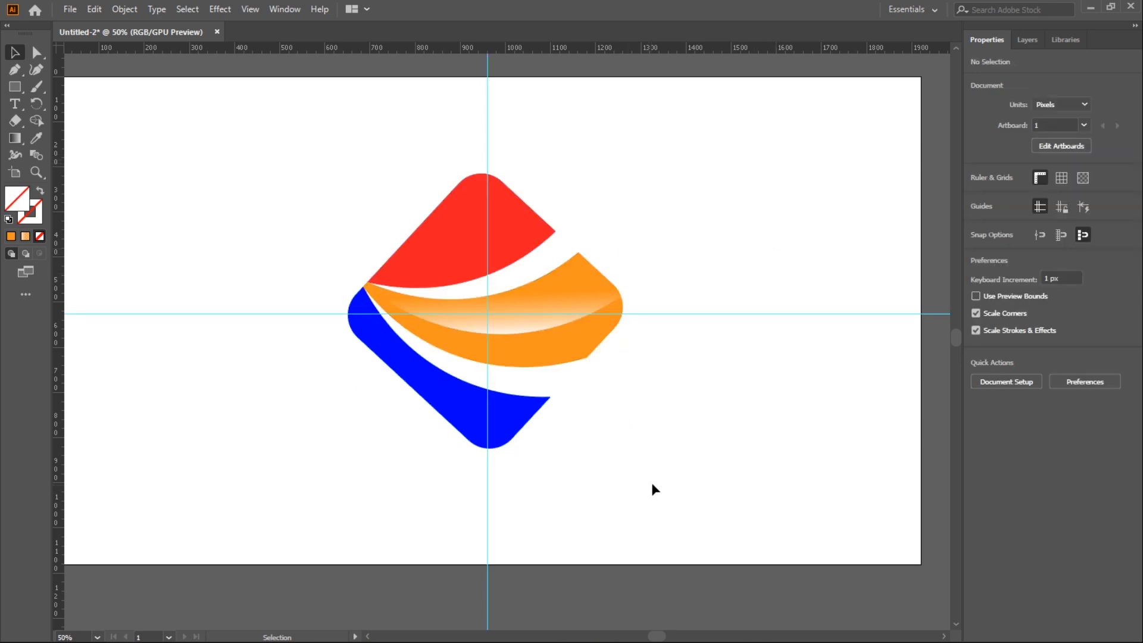
Rotate the diamond further counterclockwise to about 180°, so the orange middle piece points upward.
{"action": "left_click_drag", "start_coordinate": [306, 156], "coordinate": [684, 485]}
{"action": "left_click_drag", "start_coordinate": [625, 166], "coordinate": [487, 171]}
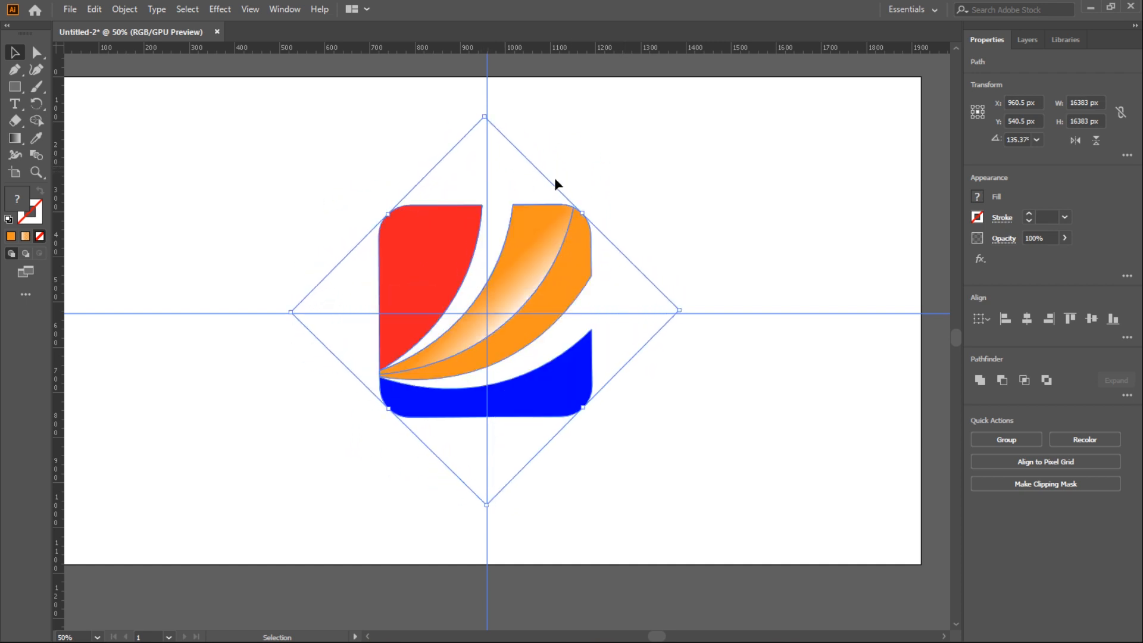
{"action": "left_click_drag", "start_coordinate": [484, 111], "coordinate": [352, 179]}
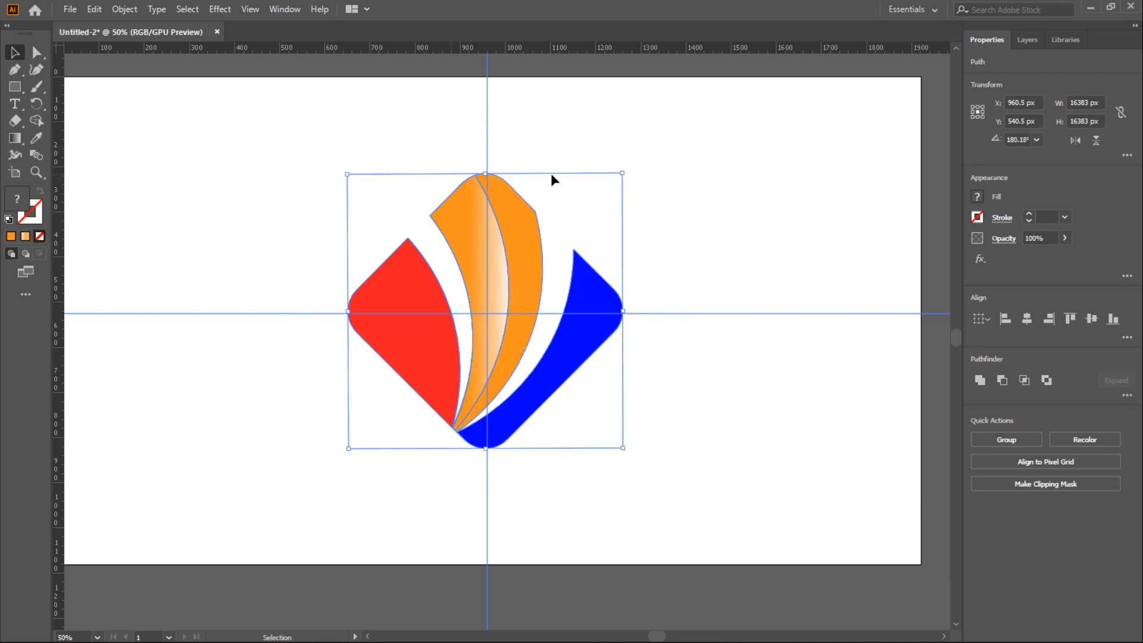
Delete the horizontal and vertical guides that cross at the diamond's center.
{"action": "left_click", "coordinate": [719, 206]}
{"action": "left_click_drag", "start_coordinate": [178, 220], "coordinate": [215, 345]}
{"action": "key", "text": "Delete"}
{"action": "left_click_drag", "start_coordinate": [506, 108], "coordinate": [443, 116]}
{"action": "key", "text": "Delete"}
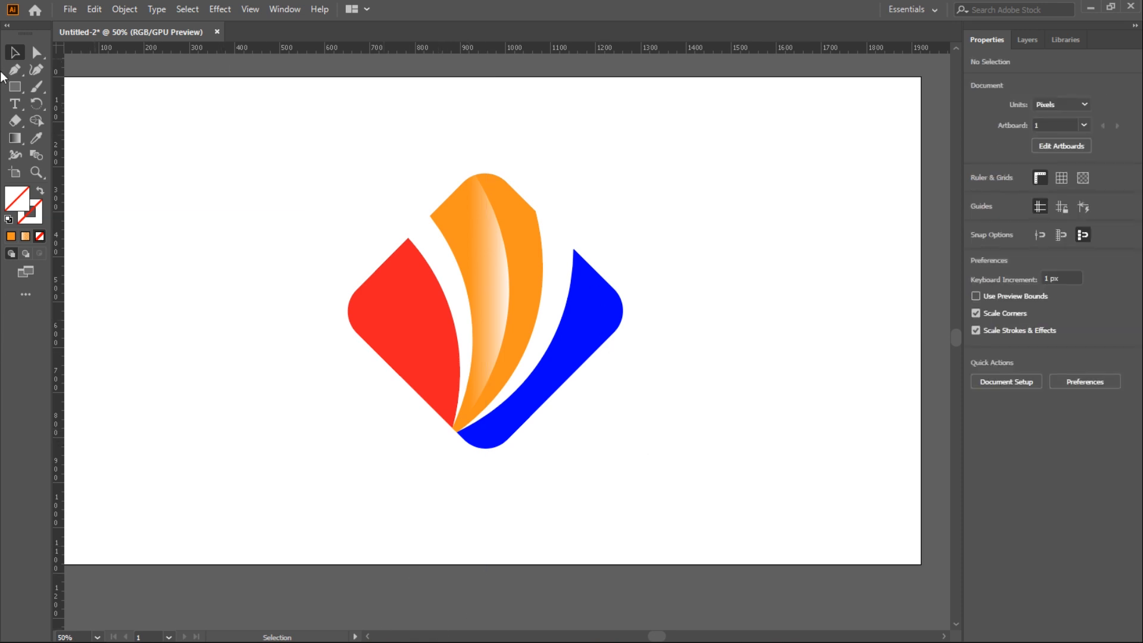
Add the text "Sample Logo" just below the diamond and delete any stray text objects beside it.
{"action": "left_click", "coordinate": [24, 102]}
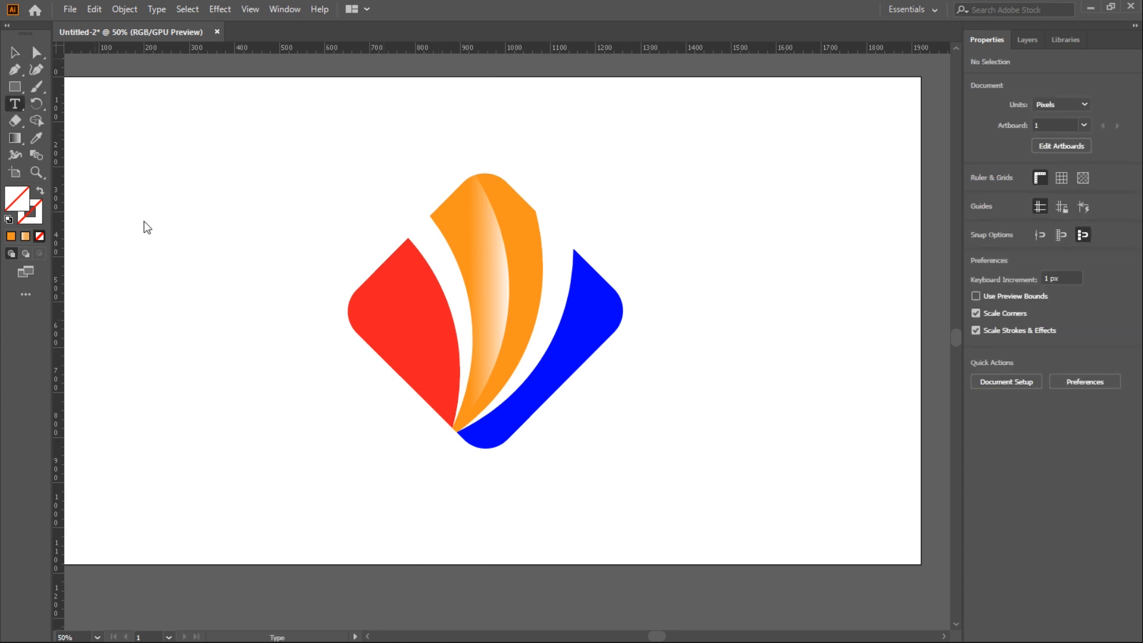
{"action": "left_click", "coordinate": [477, 486]}
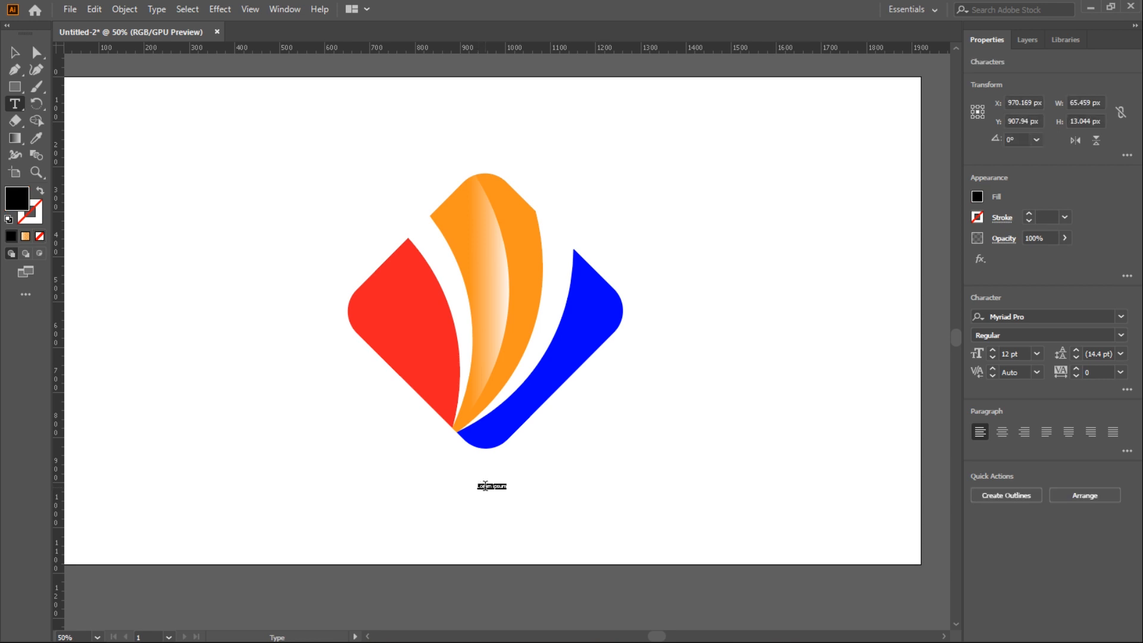
{"action": "key", "text": "BackSpace"}
{"action": "left_click", "coordinate": [502, 480]}
{"action": "double_click", "coordinate": [502, 480]}
{"action": "left_click", "coordinate": [527, 479]}
{"action": "left_click_drag", "start_coordinate": [498, 474], "coordinate": [550, 484]}
{"action": "key", "text": "BackSpace"}
{"action": "left_click", "coordinate": [15, 52]}
{"action": "left_click", "coordinate": [510, 492]}
{"action": "left_click", "coordinate": [528, 484]}
{"action": "key", "text": "Delete"}
Set the "Sample Logo" text to 72 pt in the Minion Variable Concept font.
{"action": "double_click", "coordinate": [498, 486]}
{"action": "left_click_drag", "start_coordinate": [476, 485], "coordinate": [520, 485]}
{"action": "left_click", "coordinate": [484, 484]}
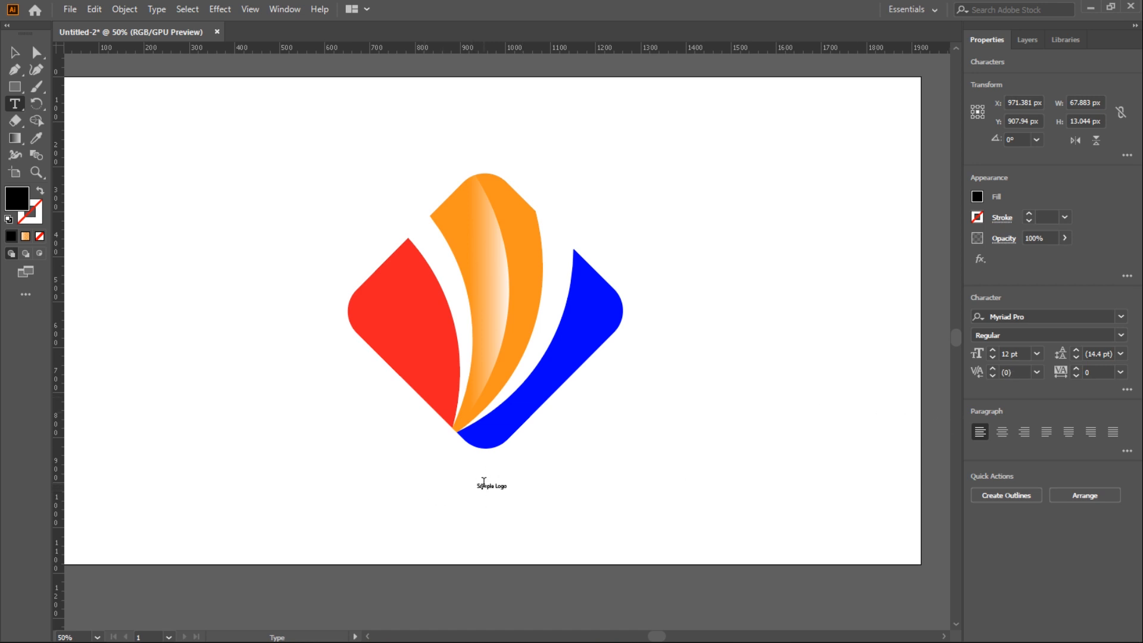
{"action": "left_click", "coordinate": [1035, 355]}
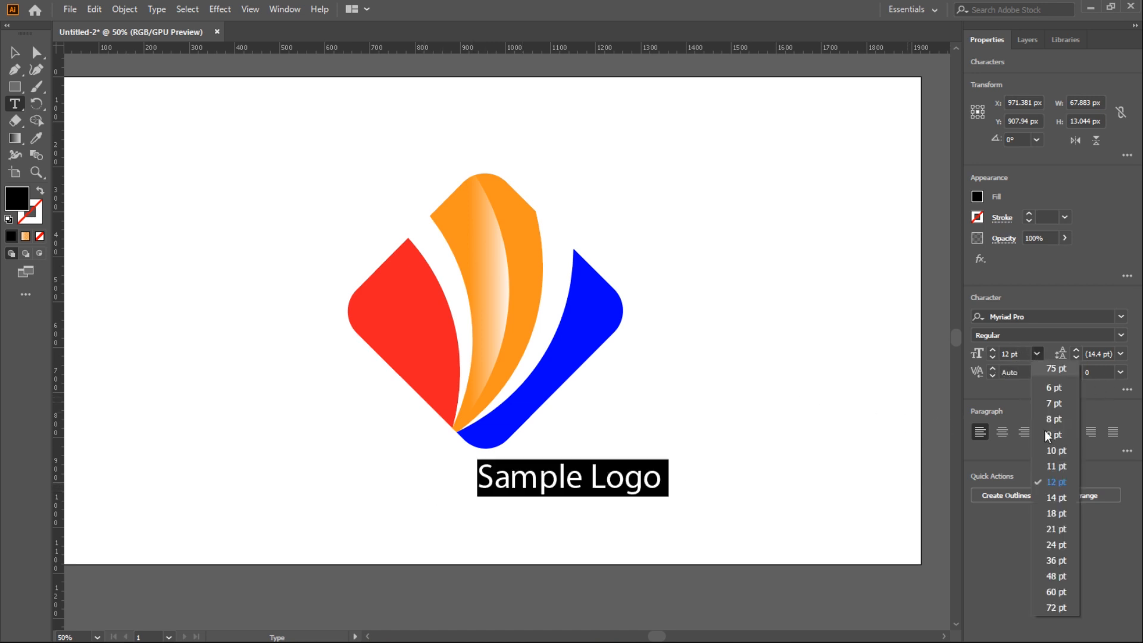
{"action": "left_click", "coordinate": [1059, 607]}
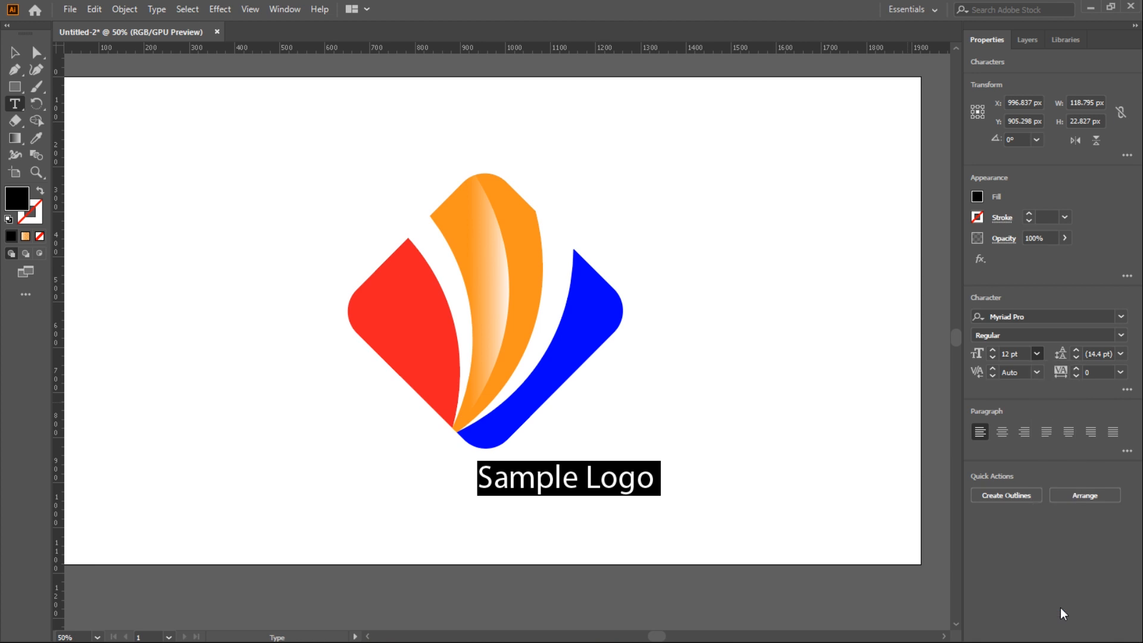
{"action": "left_click", "coordinate": [1075, 319]}
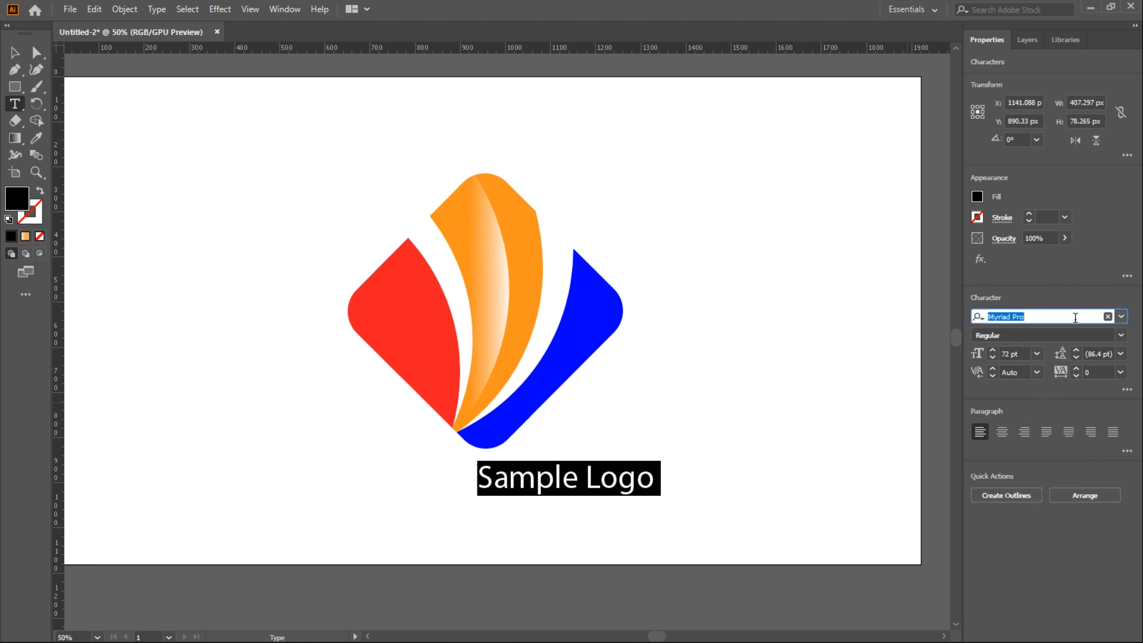
{"action": "left_click", "coordinate": [1121, 316]}
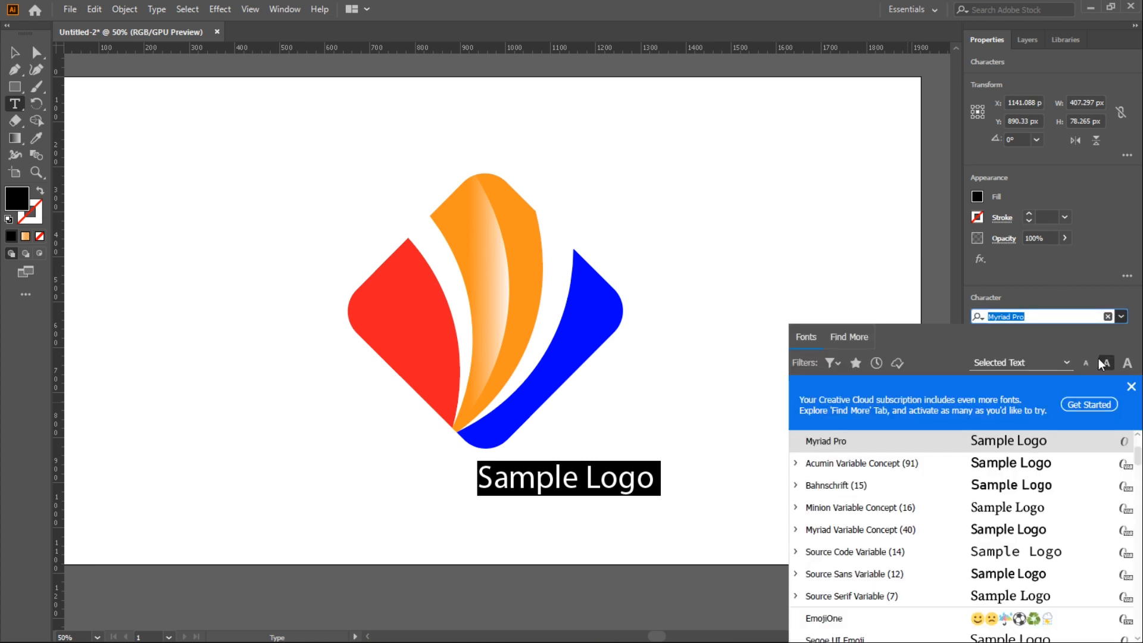
{"action": "left_click", "coordinate": [1004, 511]}
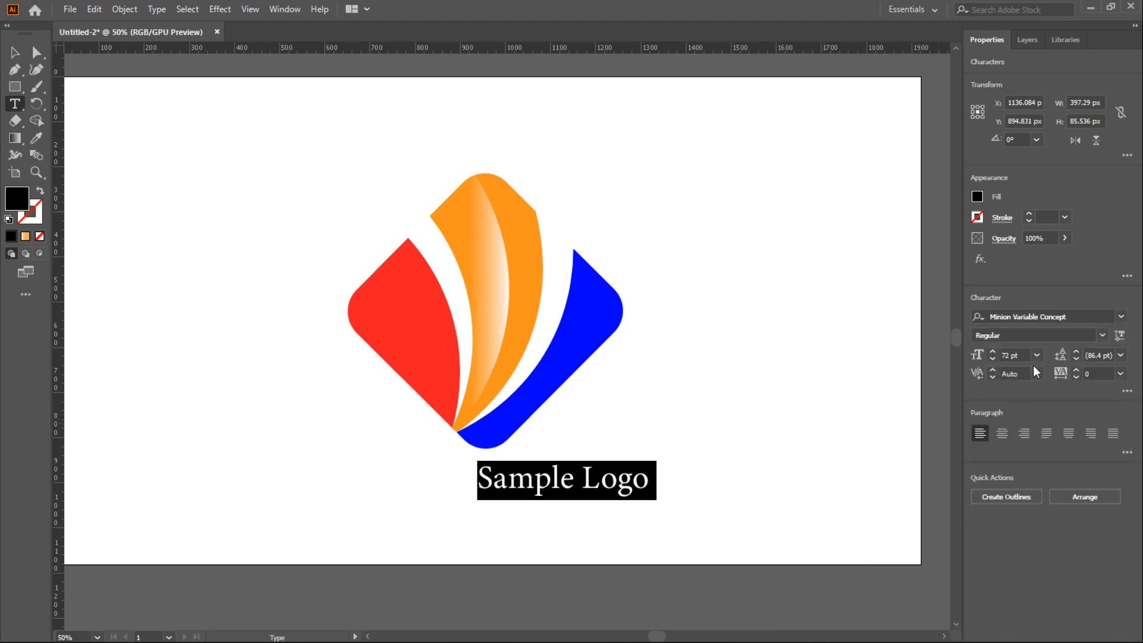
Fill the "Sample Logo" text with red F40808 and move it so it sits roughly centered under the diamond.
{"action": "double_click", "coordinate": [17, 199]}
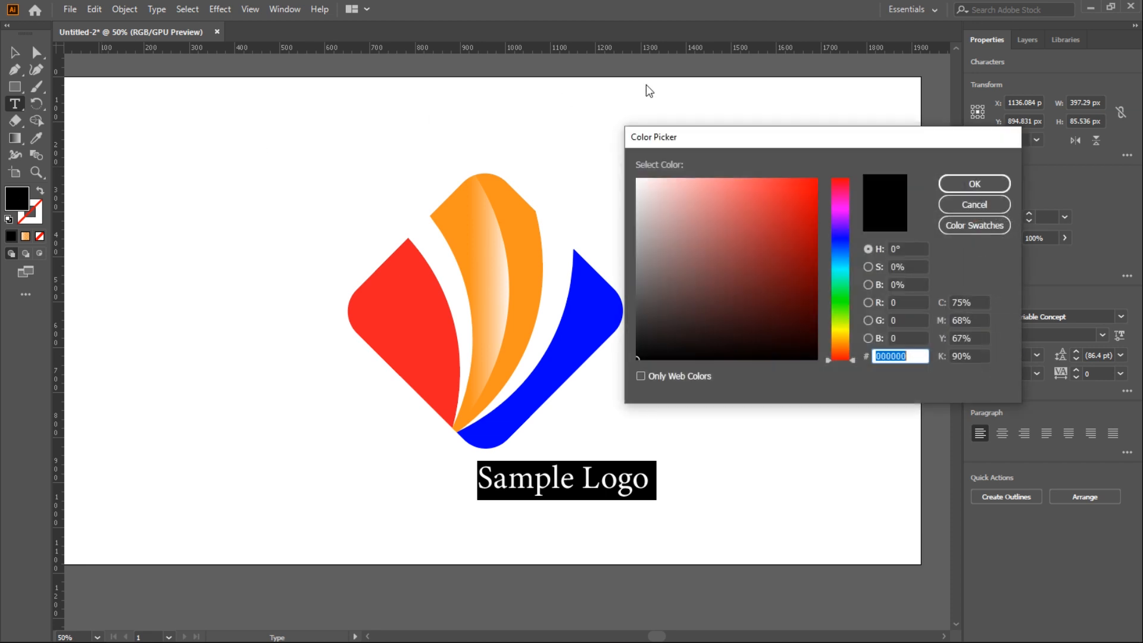
{"action": "left_click", "coordinate": [812, 186]}
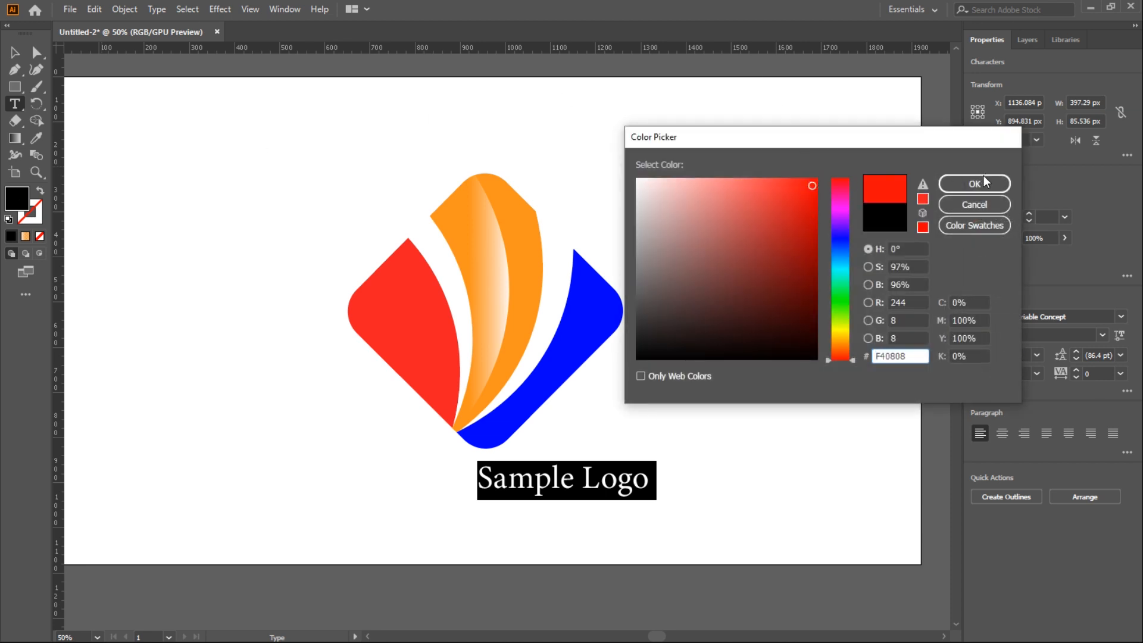
{"action": "left_click", "coordinate": [975, 185]}
{"action": "left_click", "coordinate": [13, 53]}
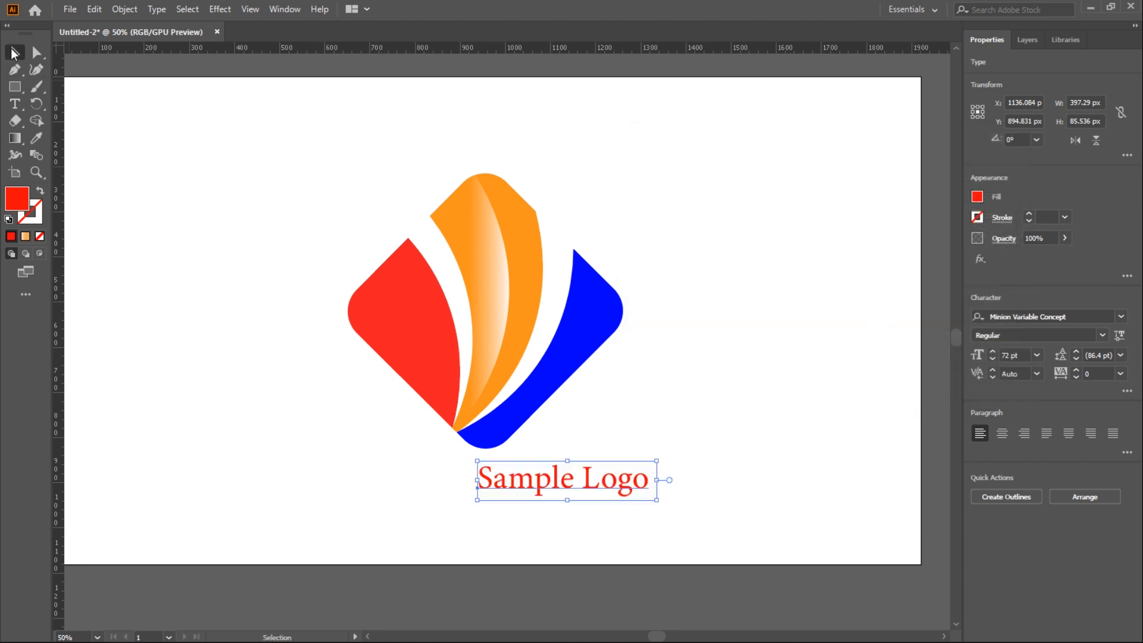
{"action": "left_click_drag", "start_coordinate": [818, 539], "coordinate": [500, 450]}
{"action": "left_click_drag", "start_coordinate": [591, 476], "coordinate": [509, 483]}
{"action": "left_click", "coordinate": [801, 534]}
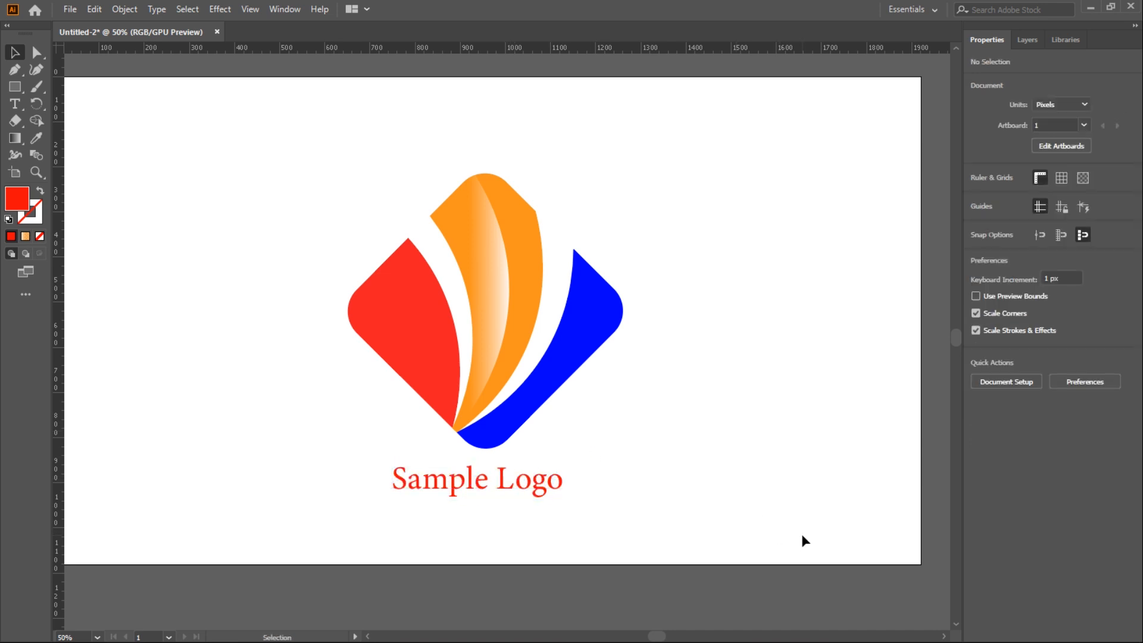
Change the "Sample Logo" text's font to Gill Sans Ultra Bold and re-center it under the diamond.
{"action": "left_click_drag", "start_coordinate": [607, 518], "coordinate": [379, 471]}
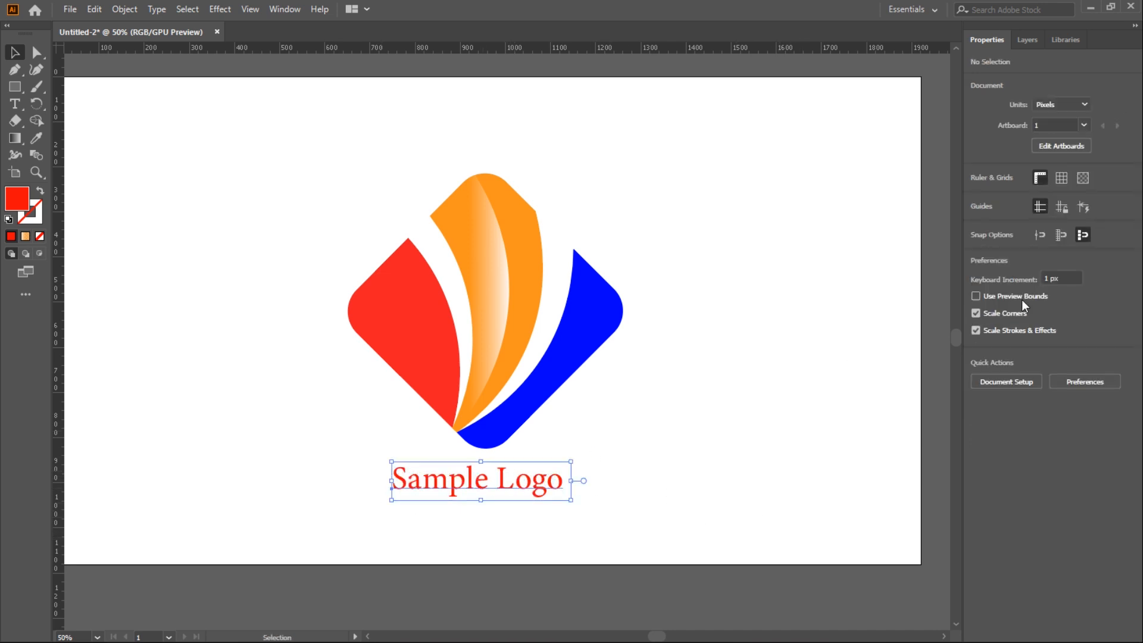
{"action": "left_click", "coordinate": [1120, 316]}
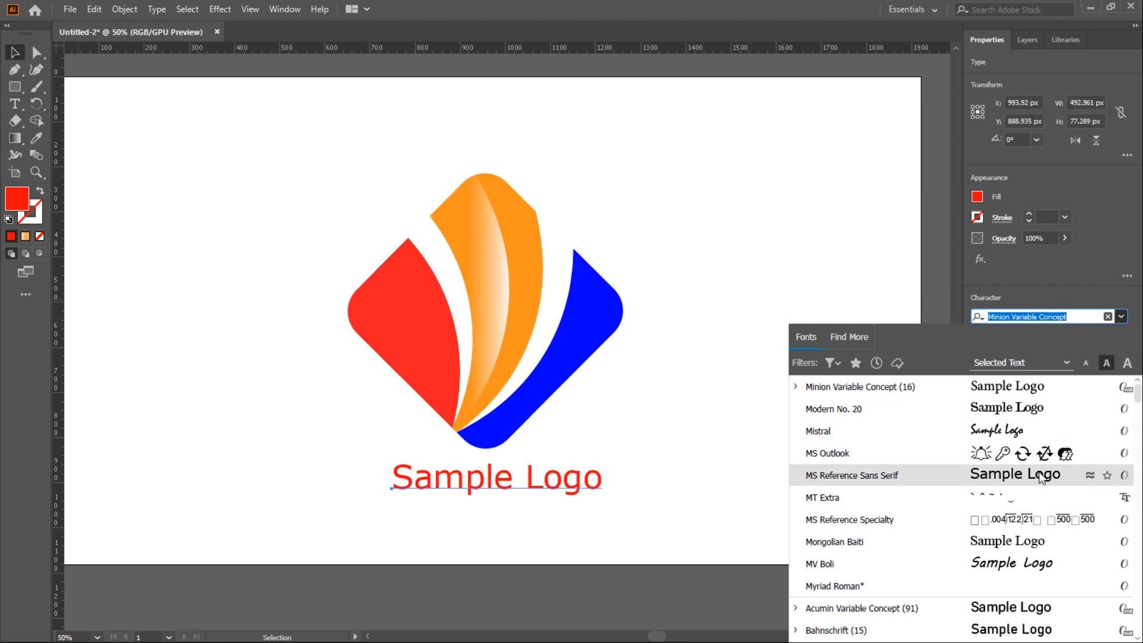
{"action": "scroll", "coordinate": [1046, 476], "scroll_direction": "down", "scroll_amount": 3}
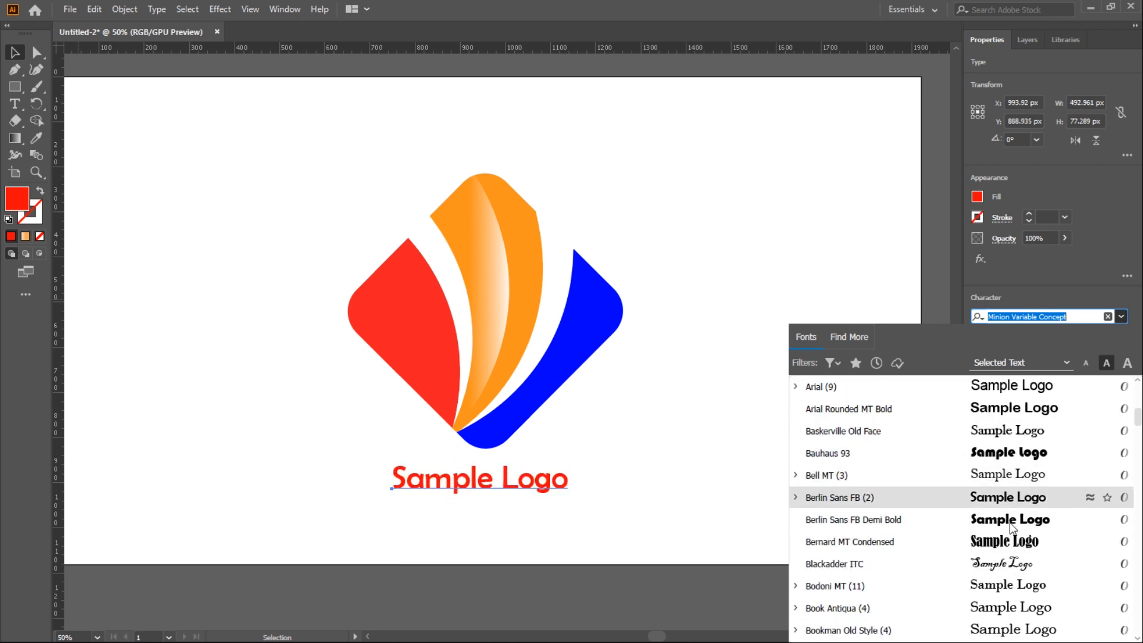
{"action": "scroll", "coordinate": [1006, 589], "scroll_direction": "down", "scroll_amount": 15}
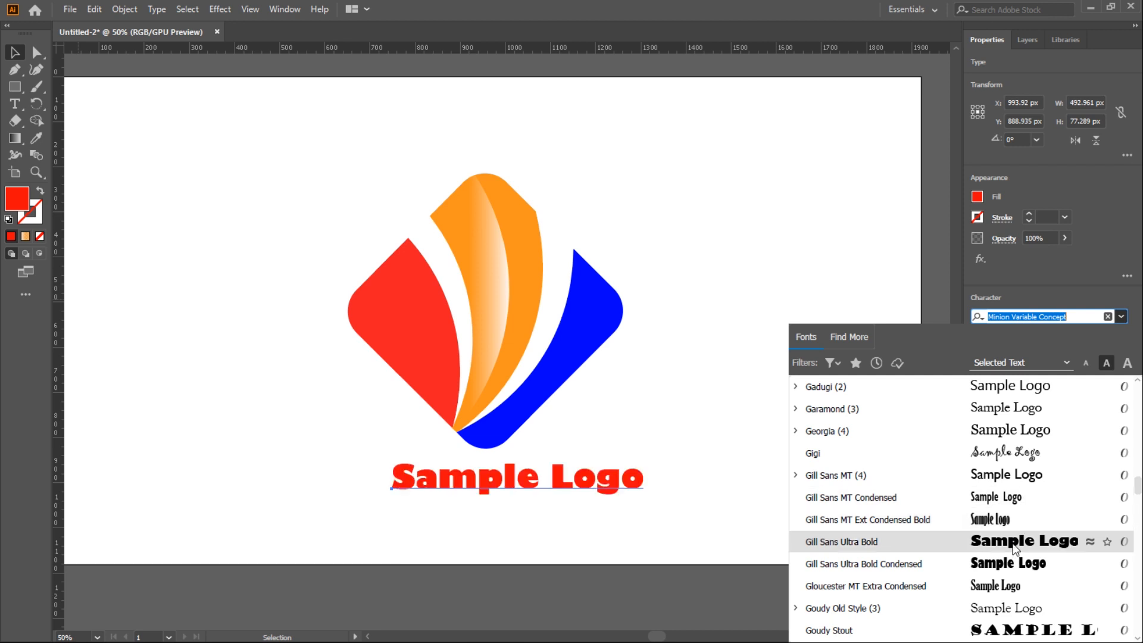
{"action": "left_click", "coordinate": [1015, 545]}
{"action": "left_click", "coordinate": [895, 385]}
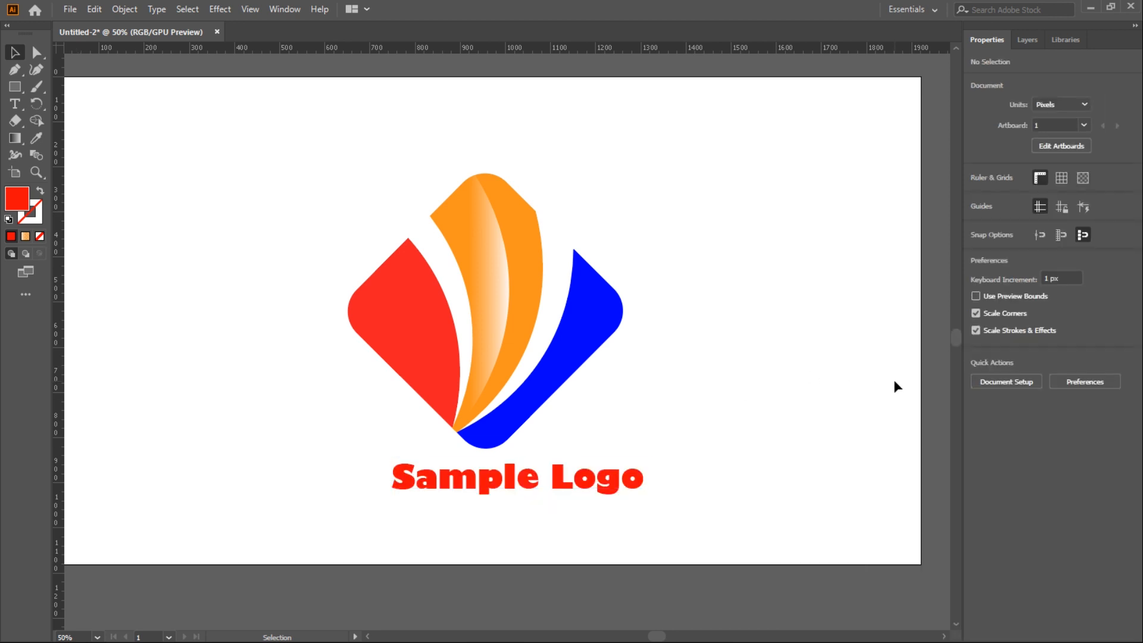
{"action": "left_click_drag", "start_coordinate": [747, 516], "coordinate": [462, 478]}
{"action": "left_click", "coordinate": [779, 408]}
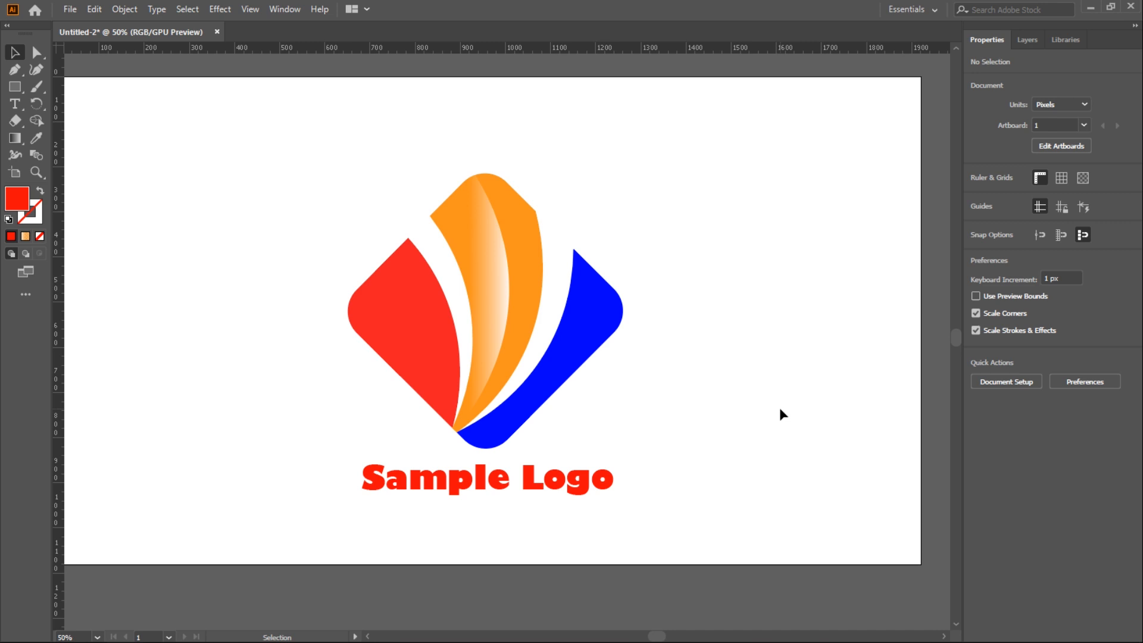